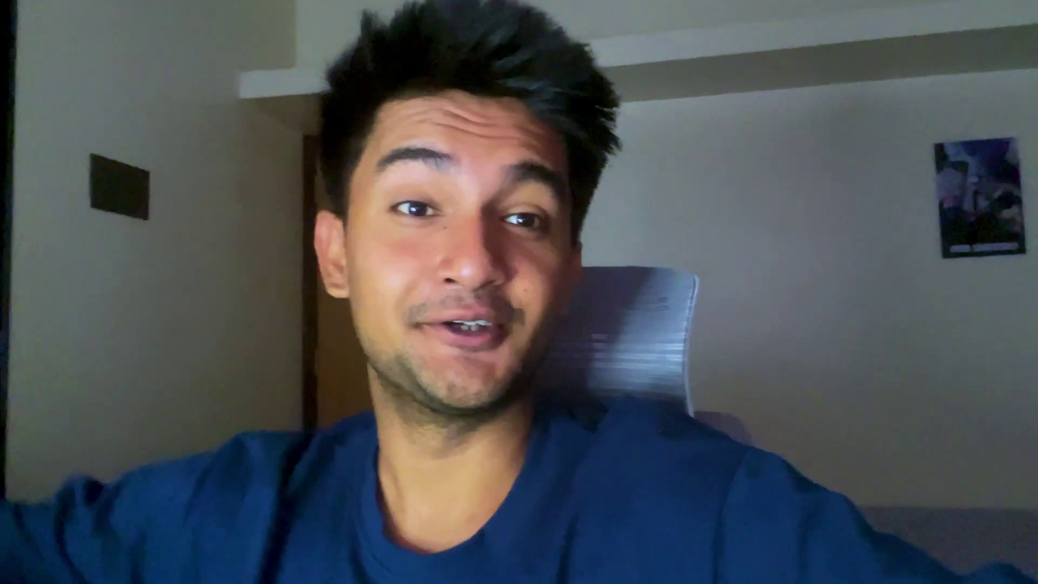
# Step: Start adding the Kubiya app to Slack, then scroll through the How it Works setup steps
pyautogui.click(521, 298)
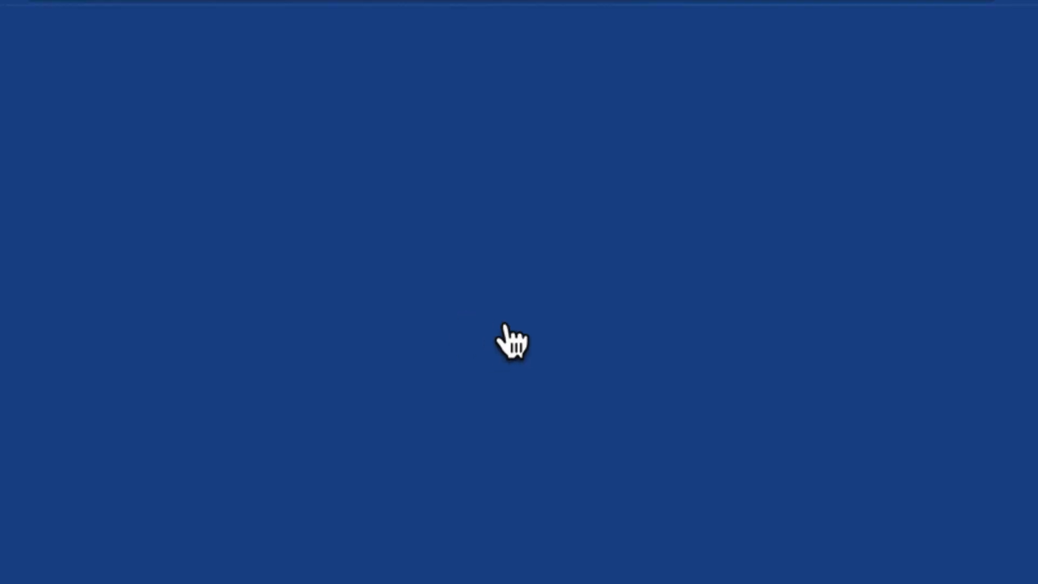
pyautogui.click(550, 511)
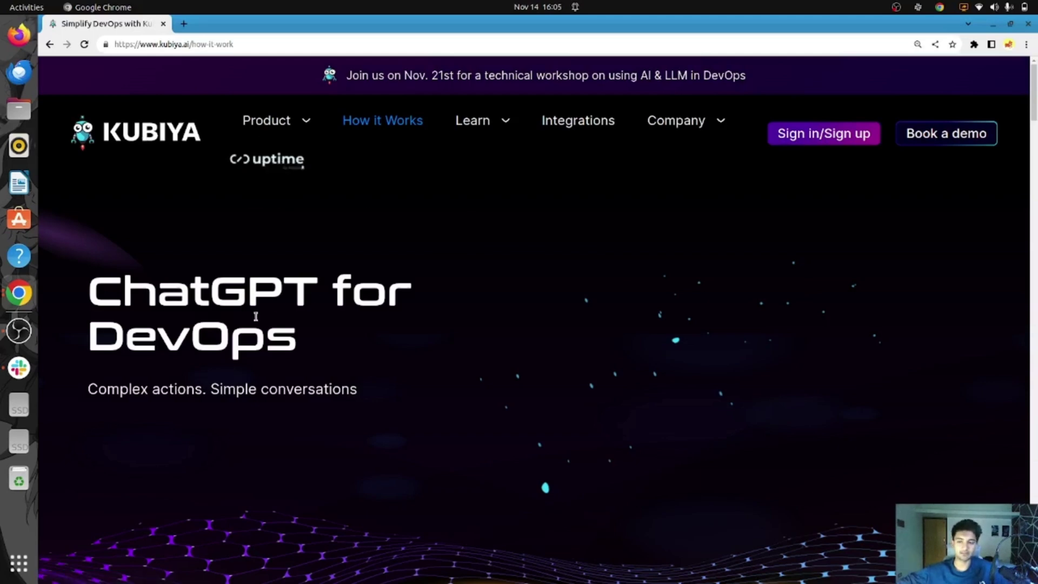
pyautogui.scroll(-10, 509, 260)
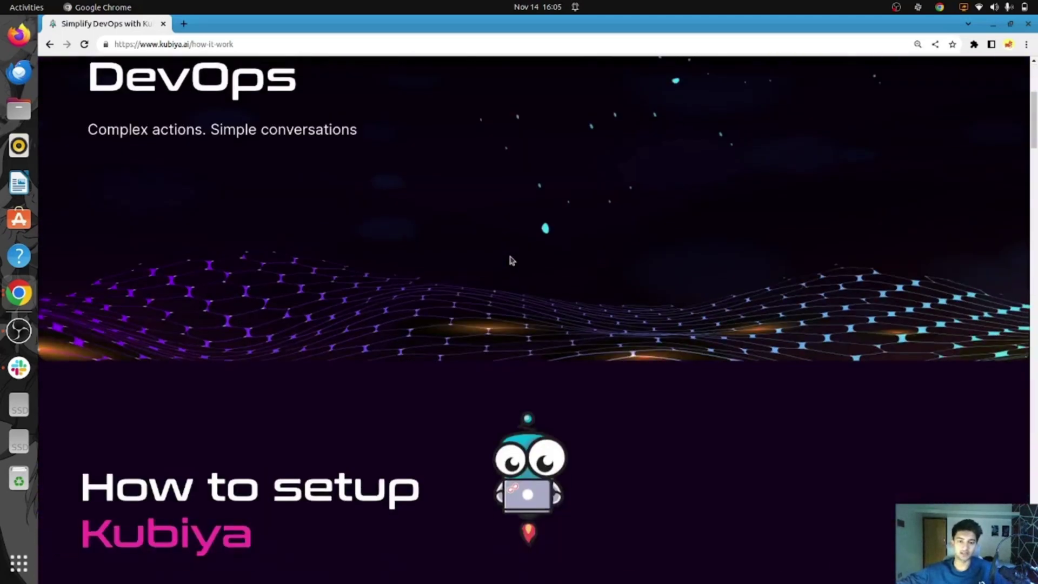
pyautogui.scroll(-2, 507, 256)
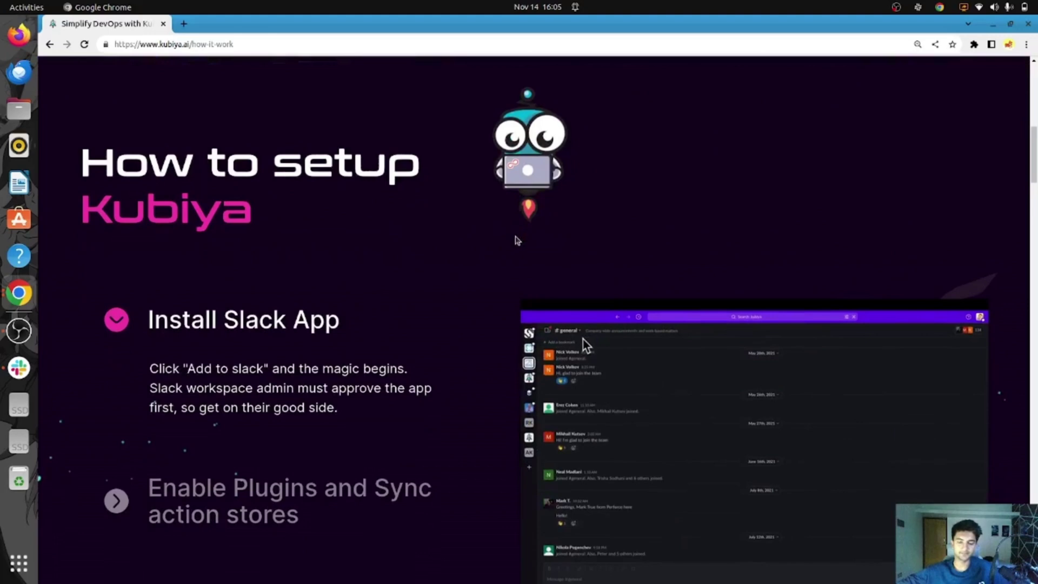
pyautogui.scroll(-2, 121, 348)
pyautogui.scroll(-1, 289, 303)
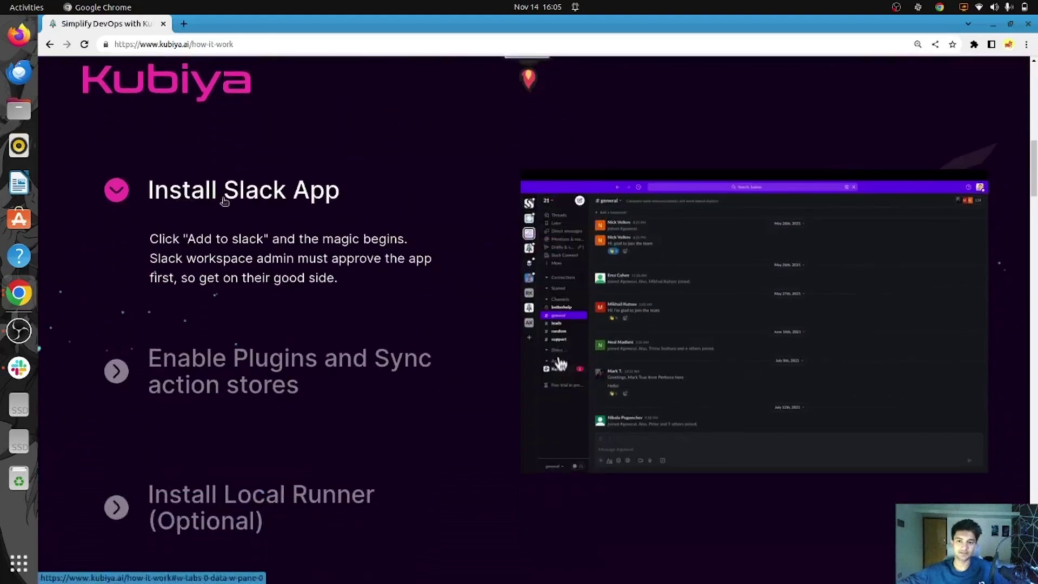
pyautogui.scroll(7, 133, 99)
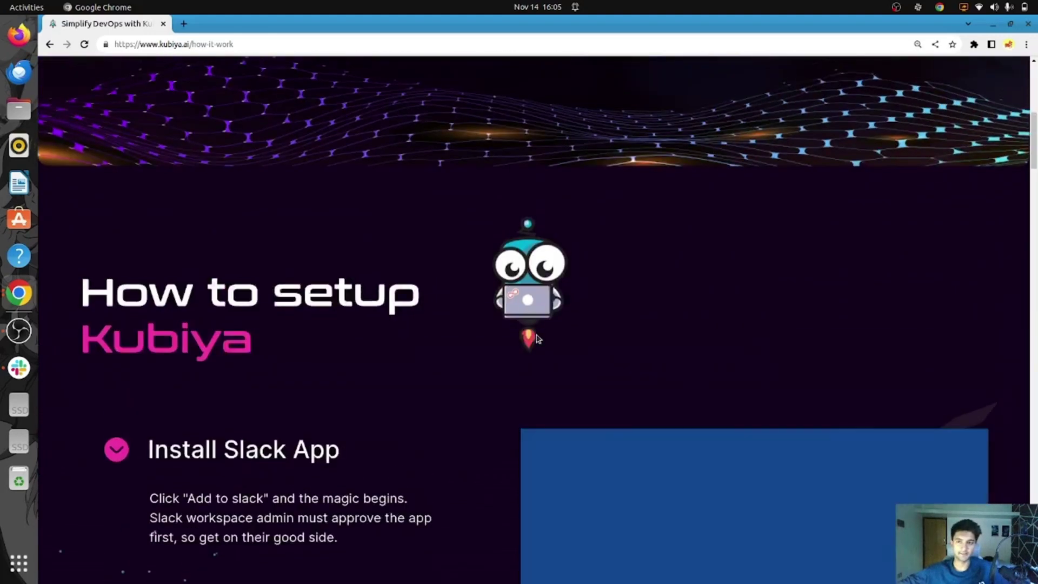
# Step: Go back to the kubiya.ai home page and begin adding Kubi to a Slack workspace
pyautogui.click(49, 44)
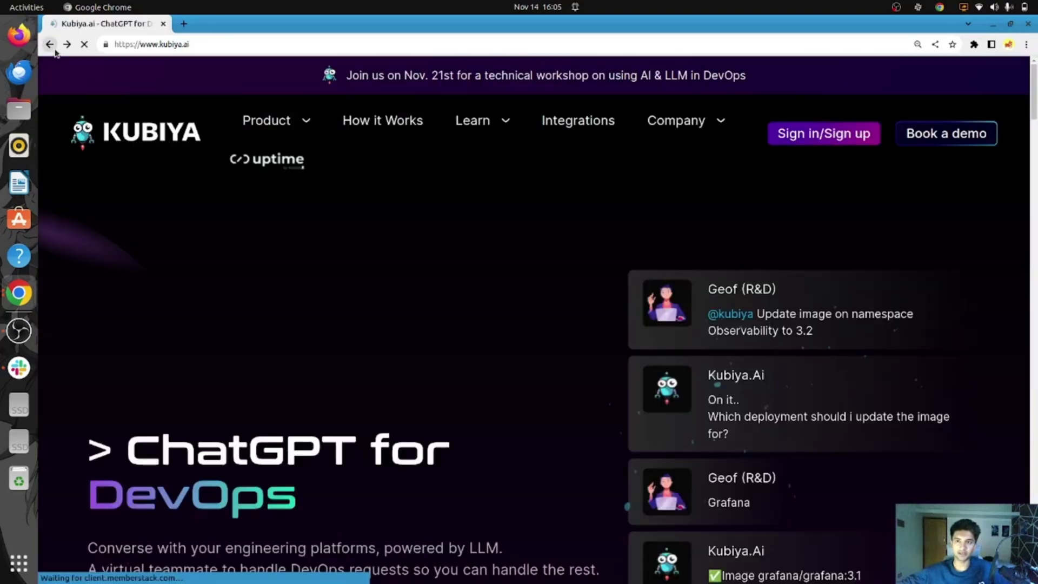
pyautogui.scroll(-6, 308, 348)
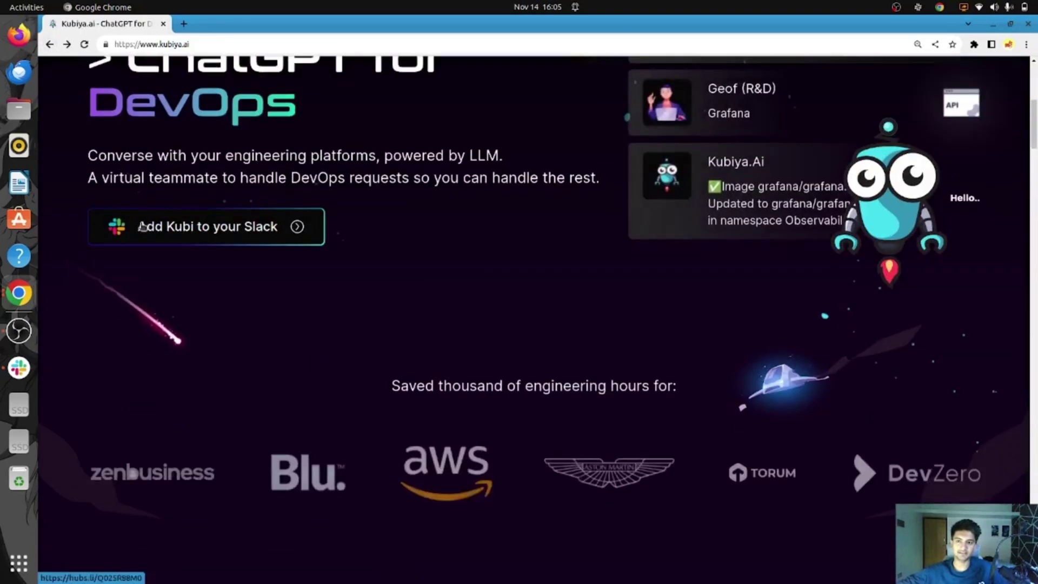
pyautogui.click(295, 228)
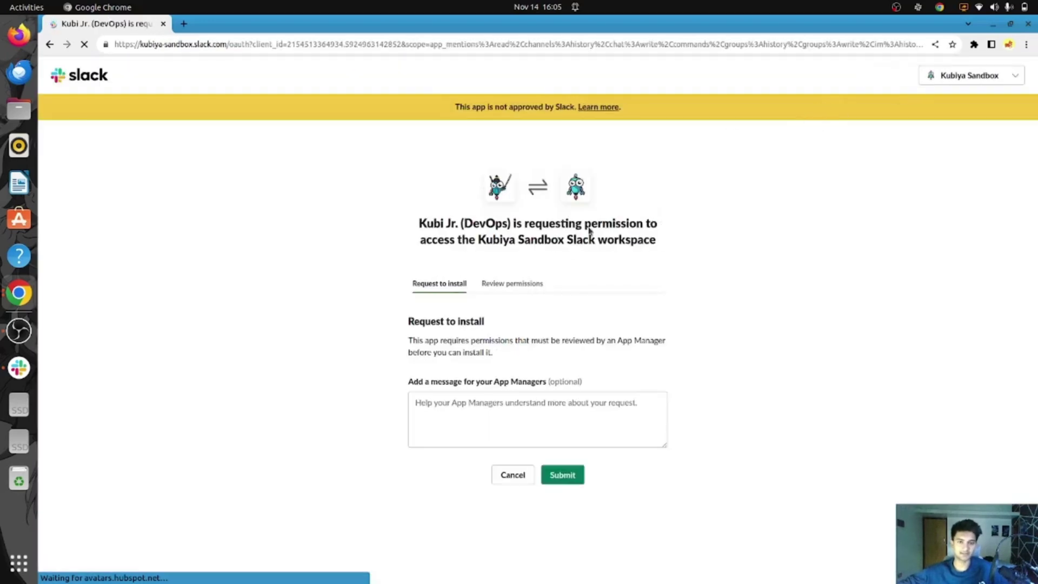
# Step: Choose Cloud Champ as the install workspace and allow Kubi Jr. into it
pyautogui.click(1013, 73)
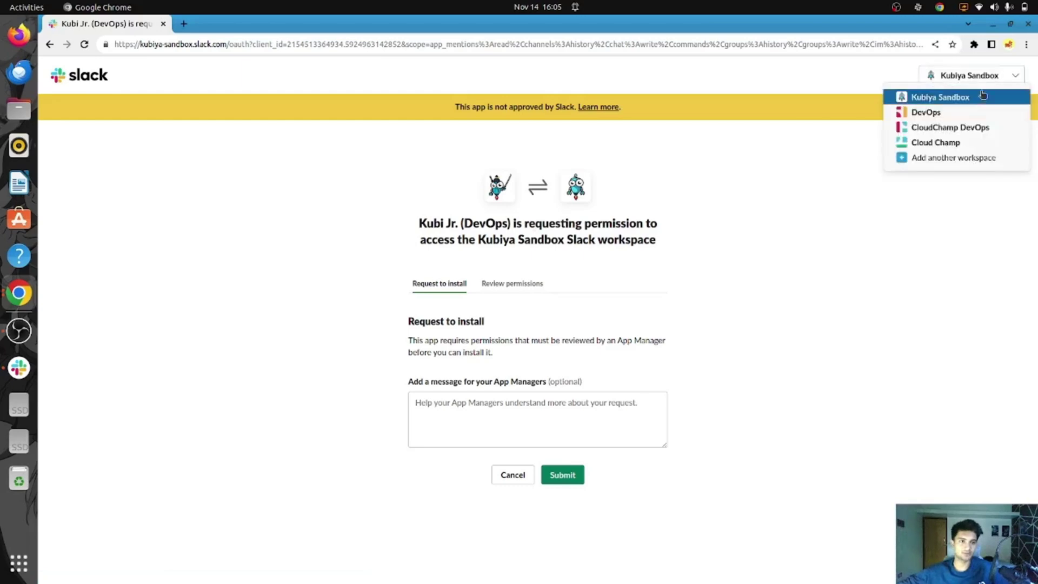
pyautogui.click(946, 142)
pyautogui.hotkey('alt', 'Tab')
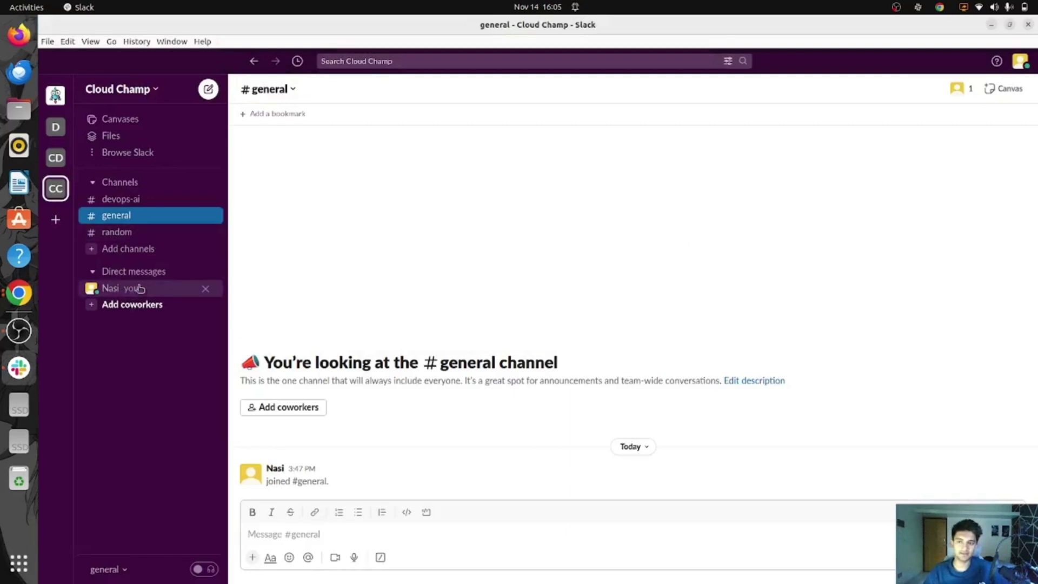
pyautogui.hotkey('alt', 'Tab')
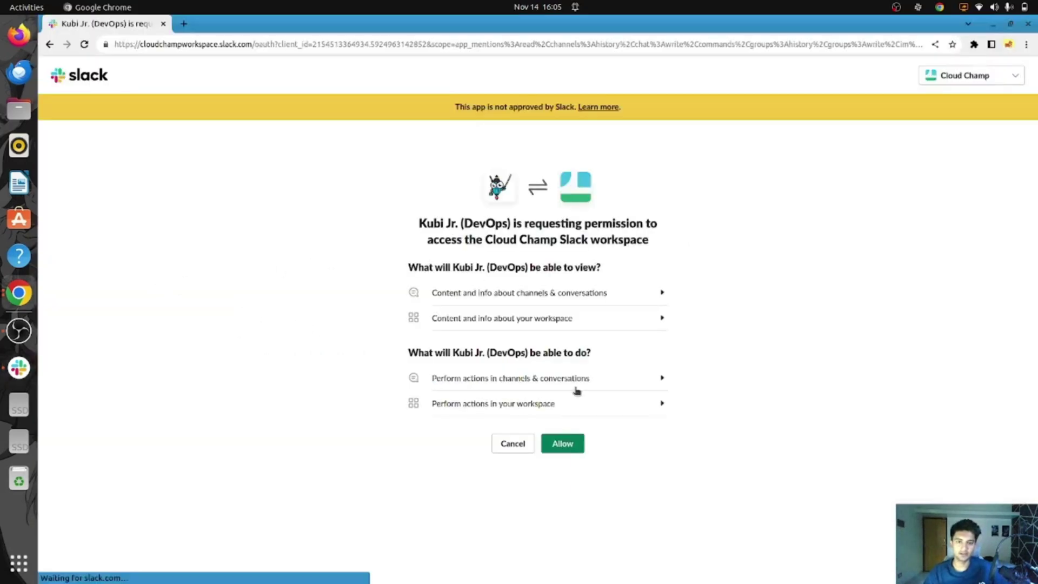
pyautogui.click(563, 442)
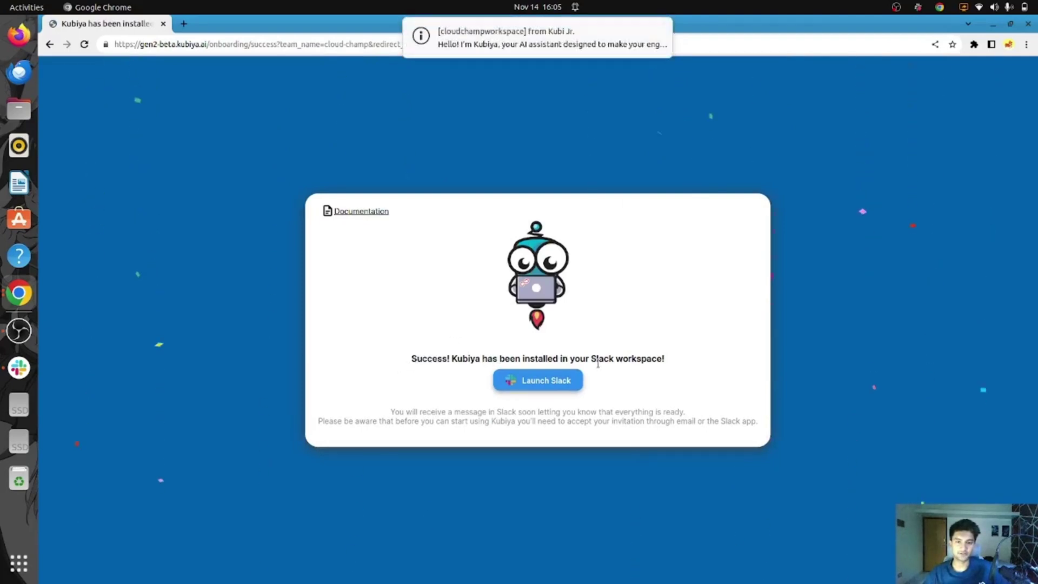
# Step: Launch Slack to Kubi Jr.'s welcome, then open and log in to app.kubiya.ai for cloudchamp-devops
pyautogui.click(549, 378)
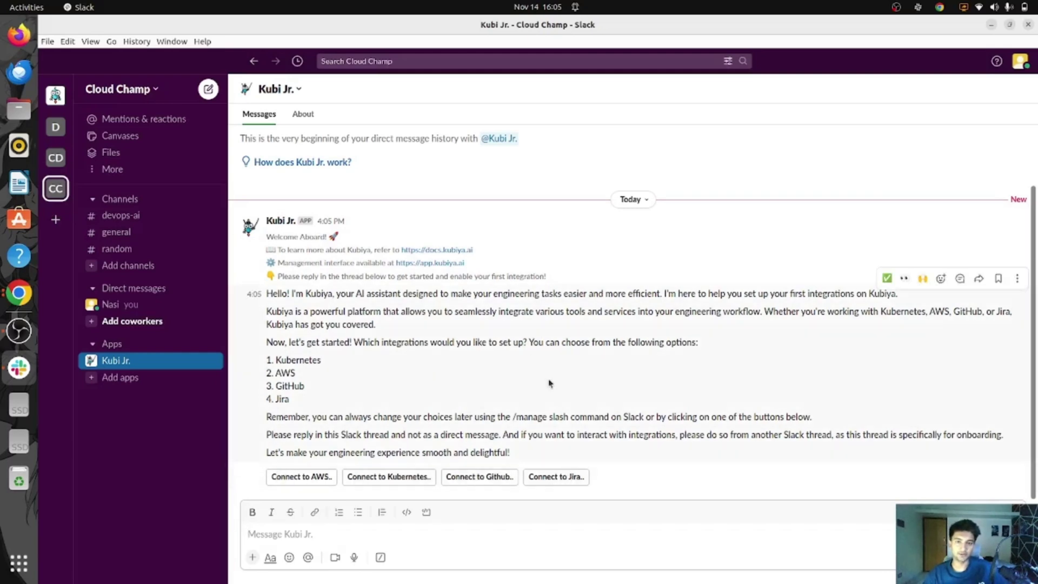
pyautogui.click(430, 263)
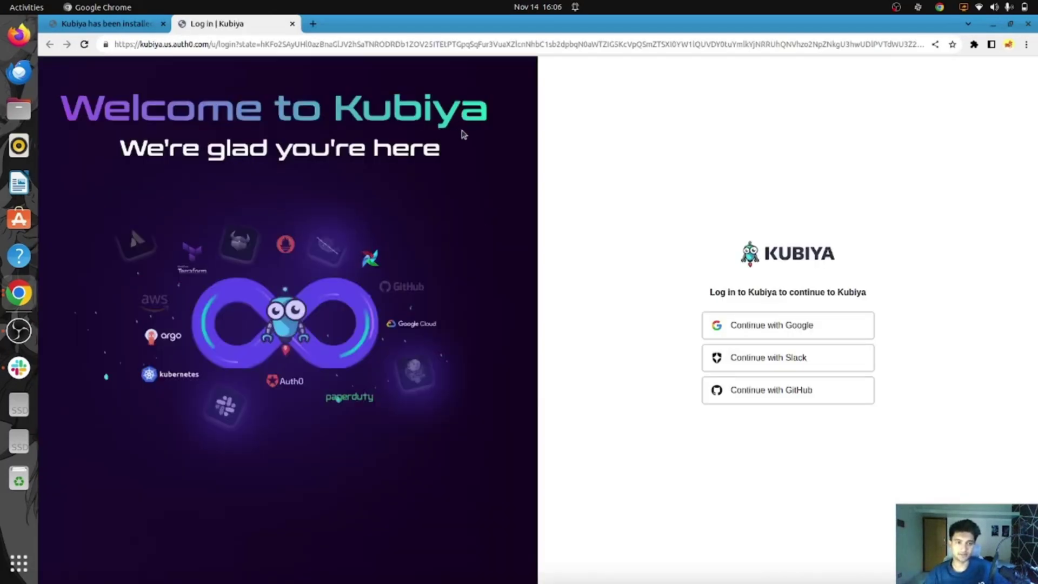
pyautogui.hotkey('alt', 'Tab')
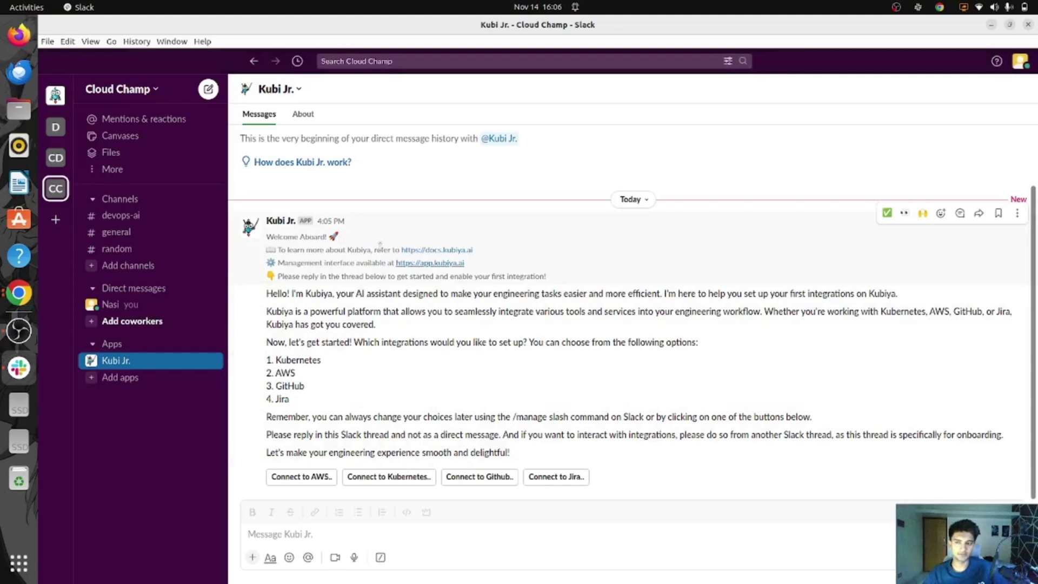
pyautogui.hotkey('alt', 'Tab')
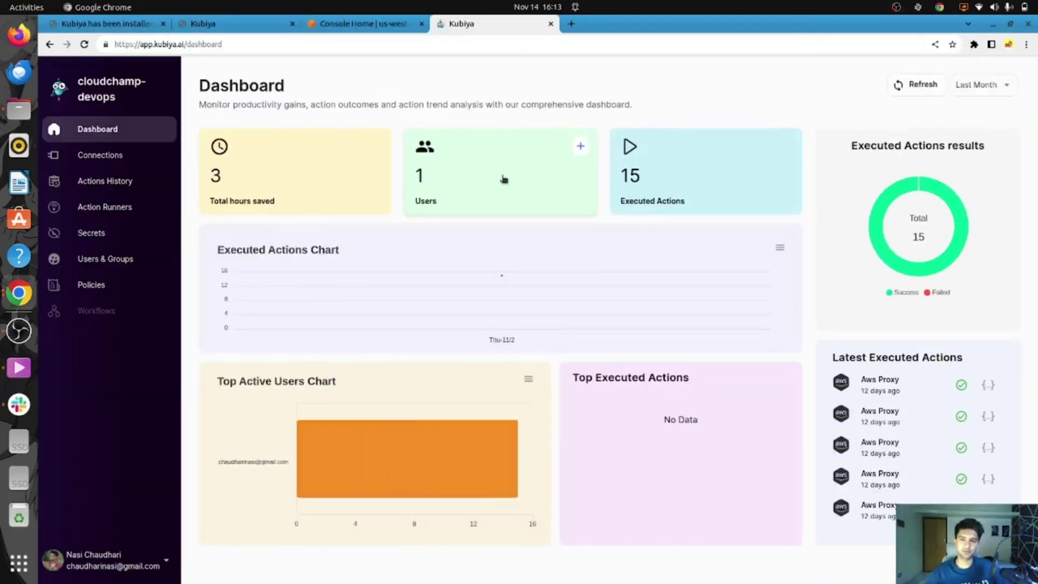
# Step: Browse Kubiya's new connection options, then return to Kubi Jr. in Slack for the AWS connection
pyautogui.click(99, 156)
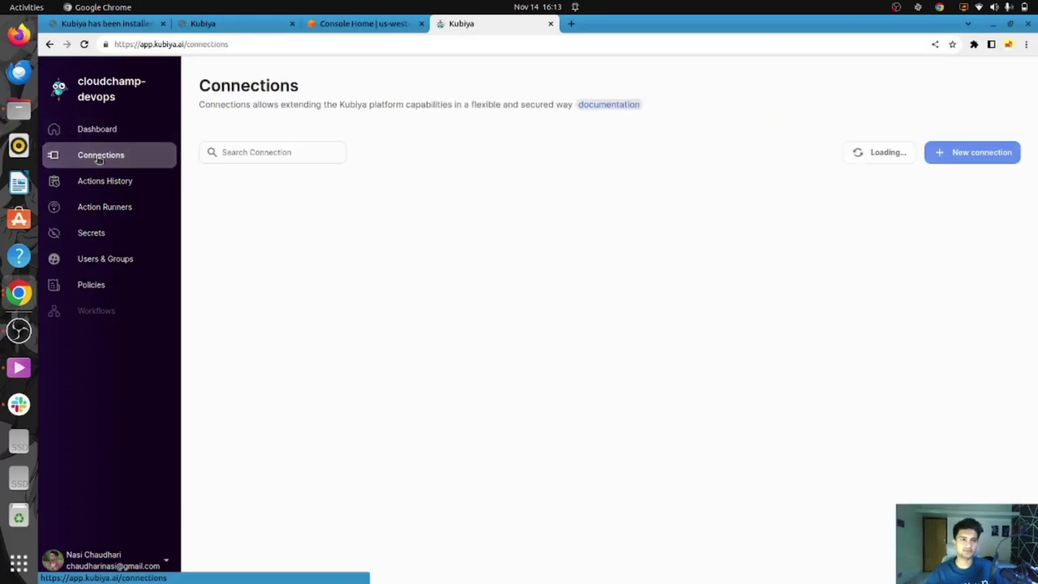
pyautogui.click(975, 154)
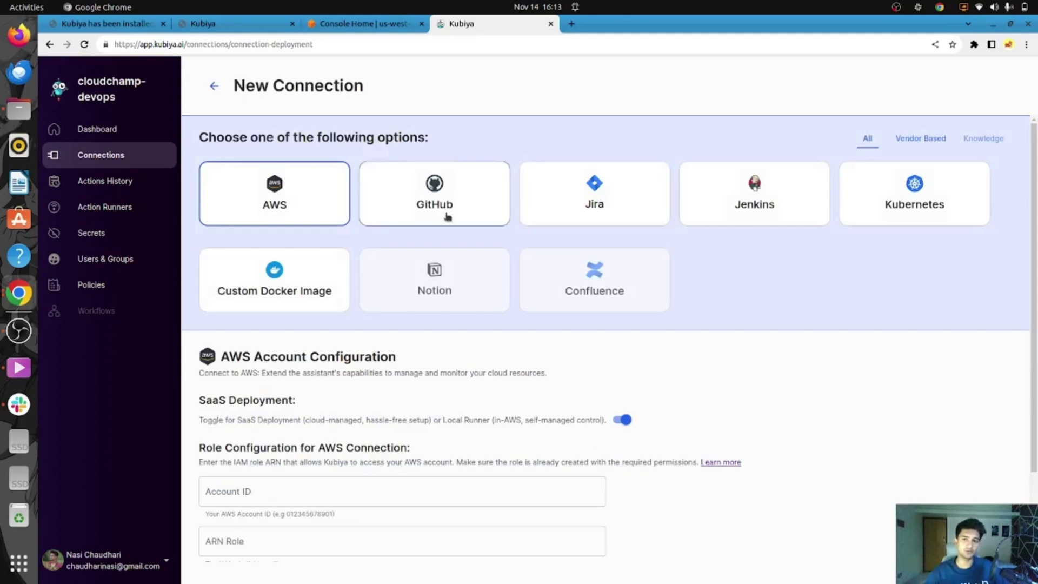
pyautogui.click(19, 404)
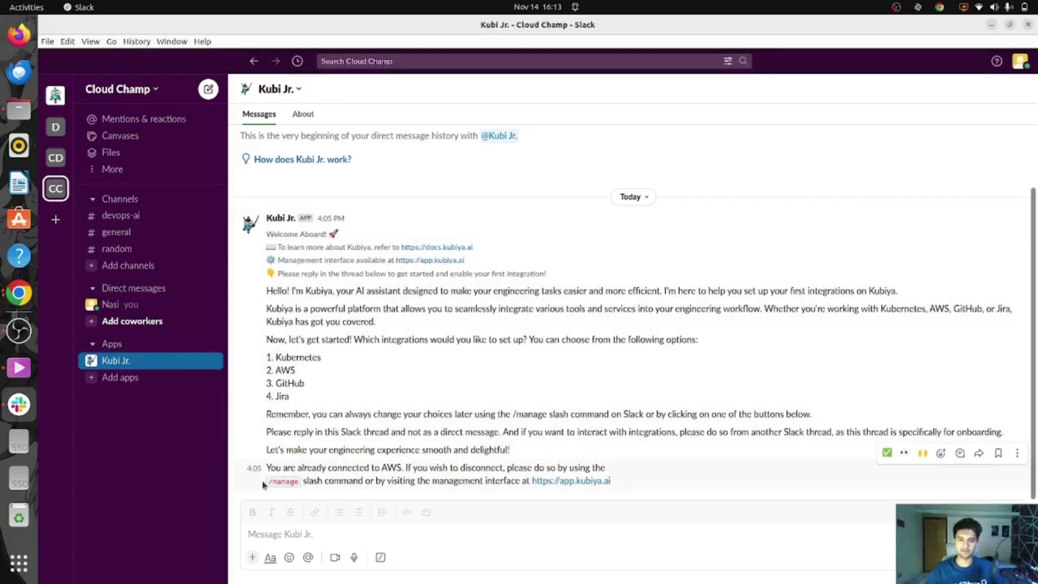
# Step: Run Kubi Jr.'s /manage command and open the Connect with AWS form
pyautogui.click(319, 535)
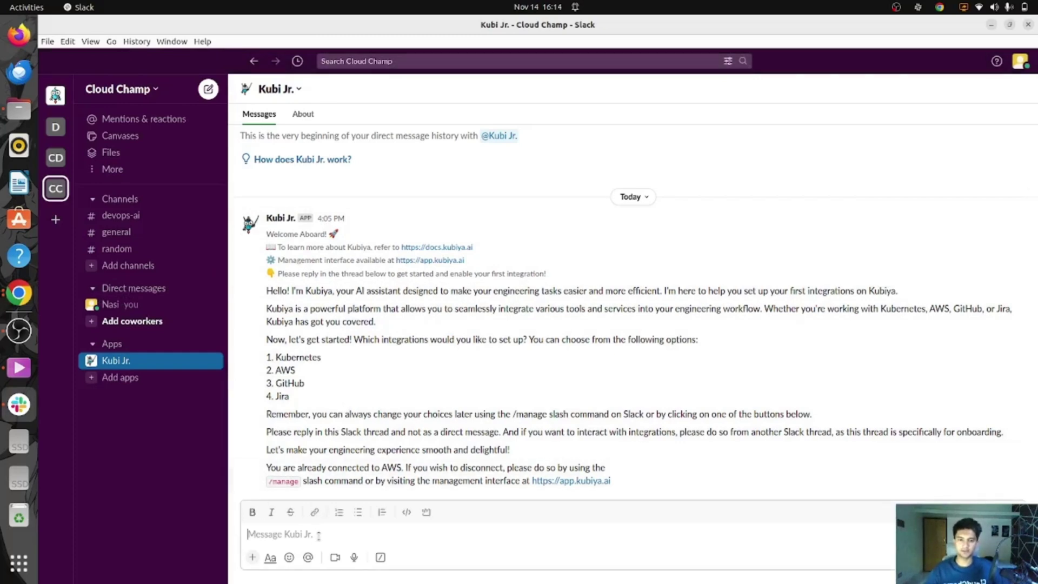
pyautogui.write('/a')
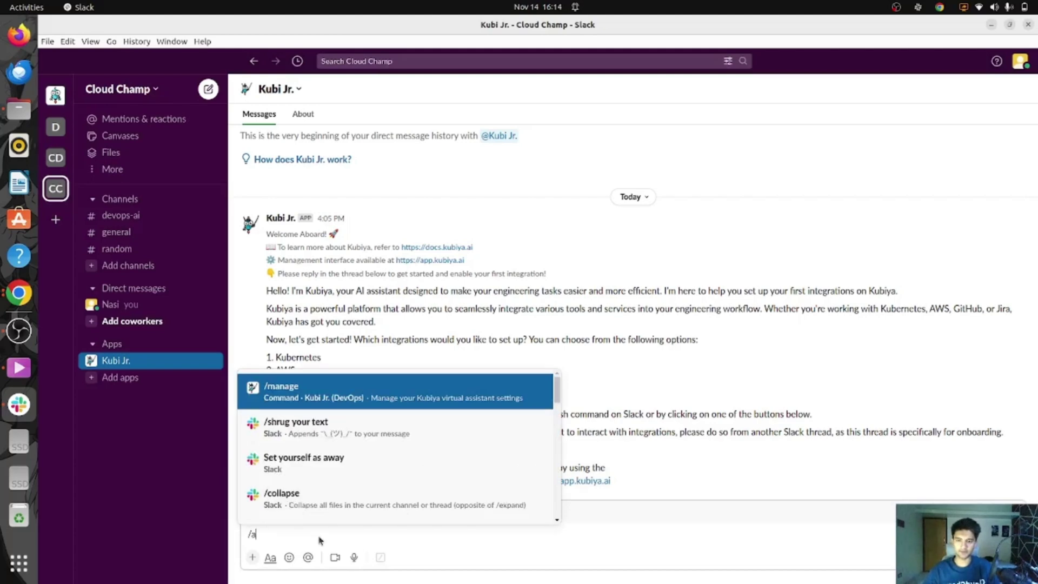
pyautogui.press('BackSpace')
pyautogui.write('manag')
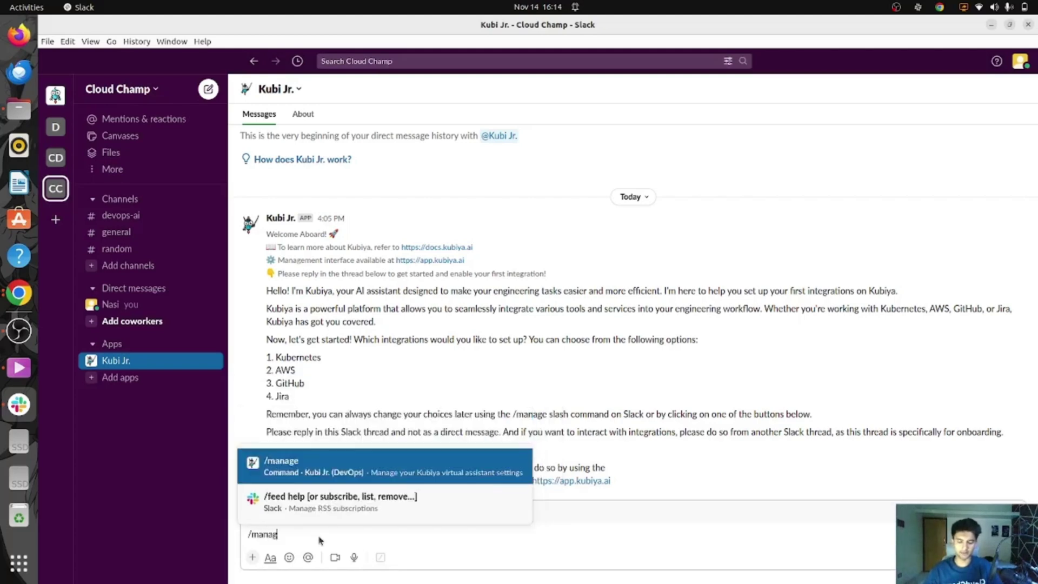
pyautogui.write('e')
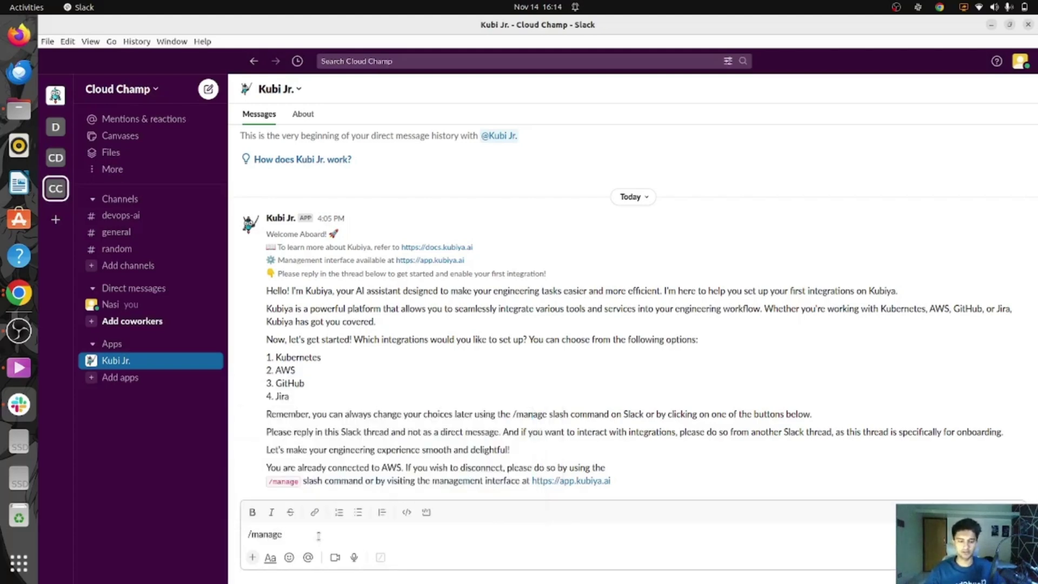
pyautogui.press('Return')
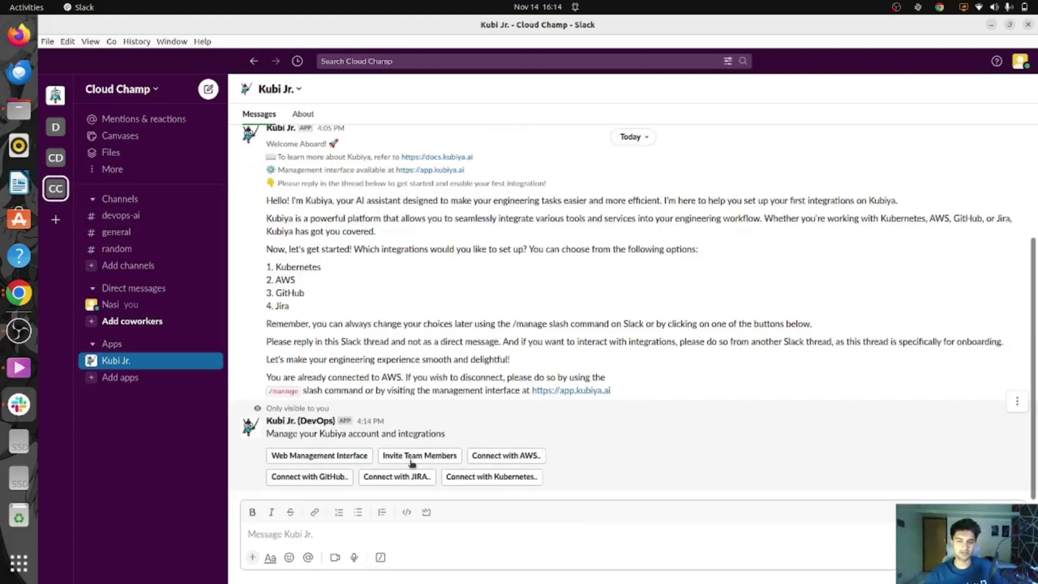
pyautogui.click(513, 456)
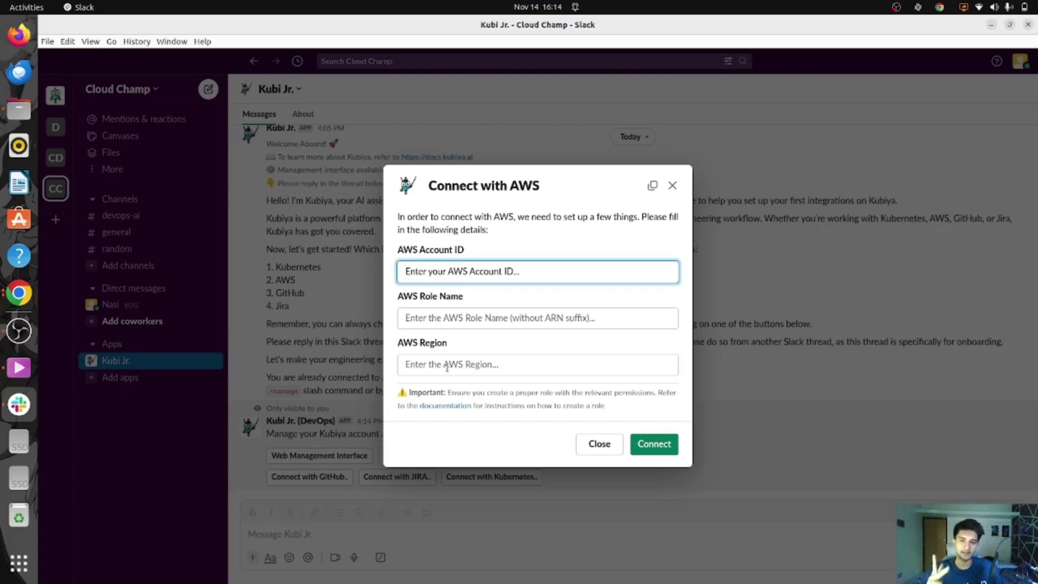
# Step: Copy the AWS account ID from the AWS console and paste it into the Connect with AWS dialog
pyautogui.hotkey('alt', 'Tab')
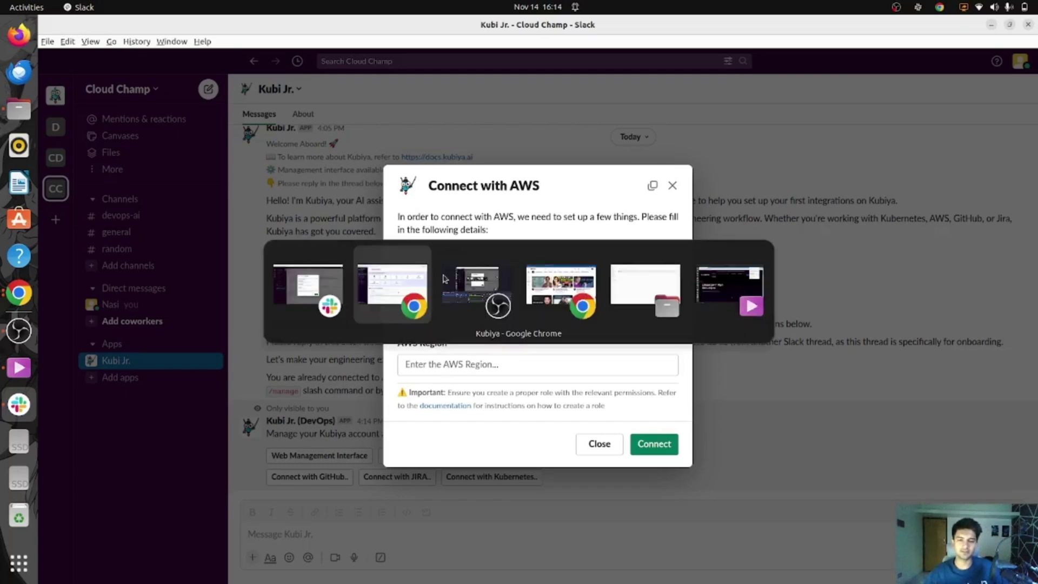
pyautogui.click(420, 287)
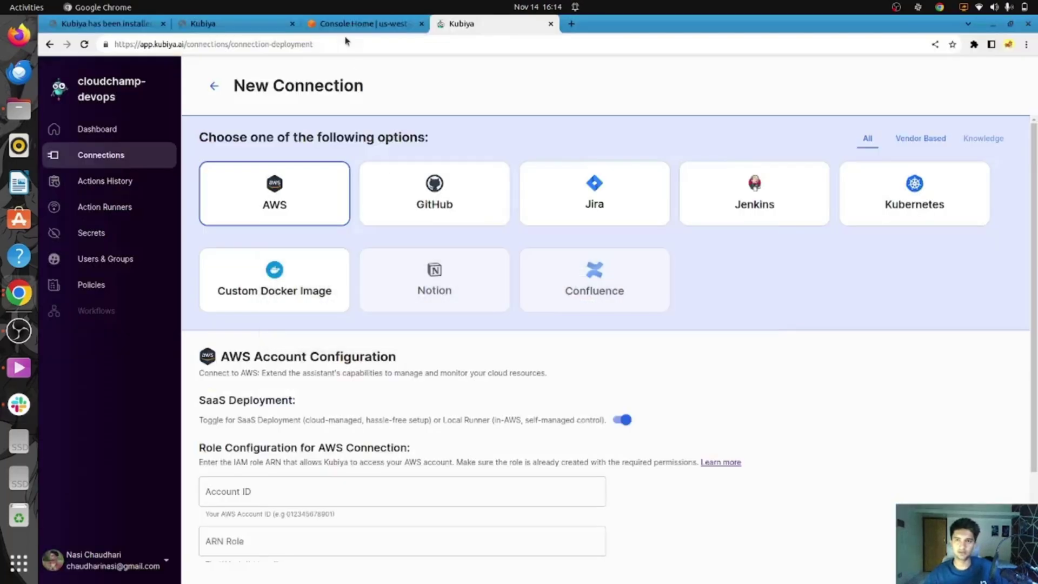
pyautogui.click(354, 25)
pyautogui.click(941, 74)
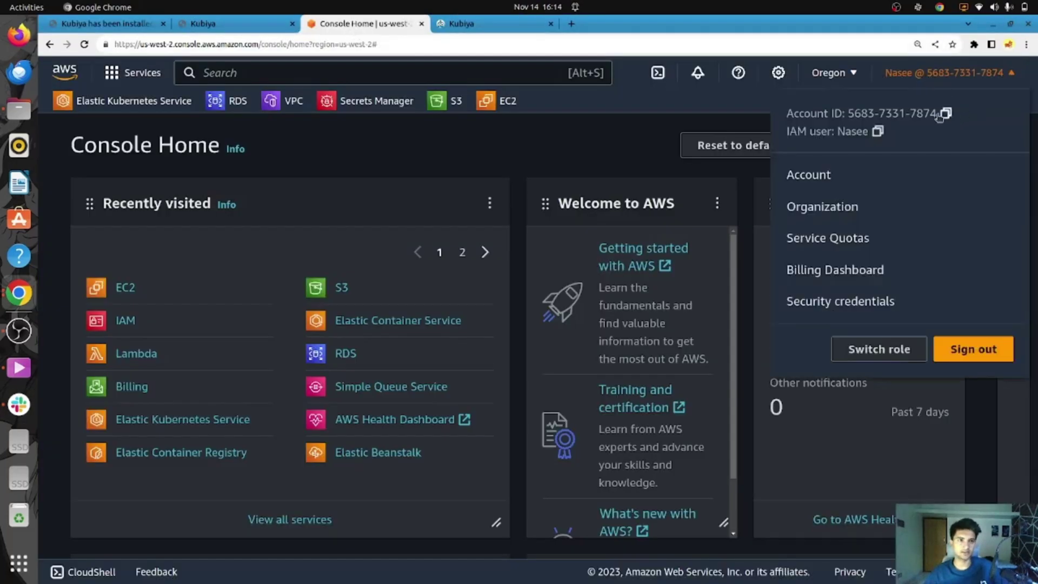
pyautogui.hotkey('alt', 'Tab')
pyautogui.hotkey('alt', 'Tab')
pyautogui.hotkey('alt', 'Tab')
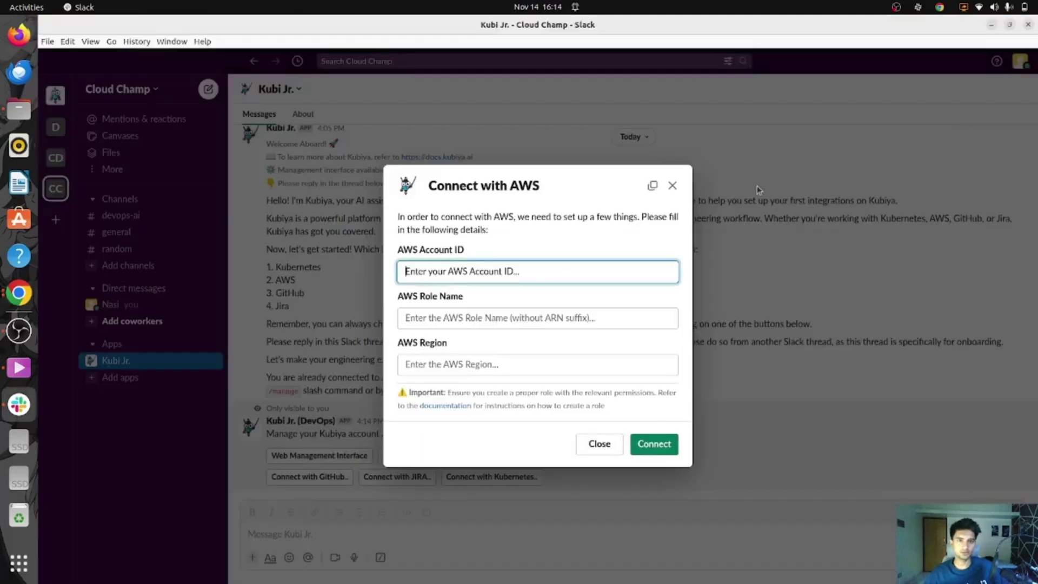
pyautogui.hotkey('ctrl', 'v')
pyautogui.click(508, 318)
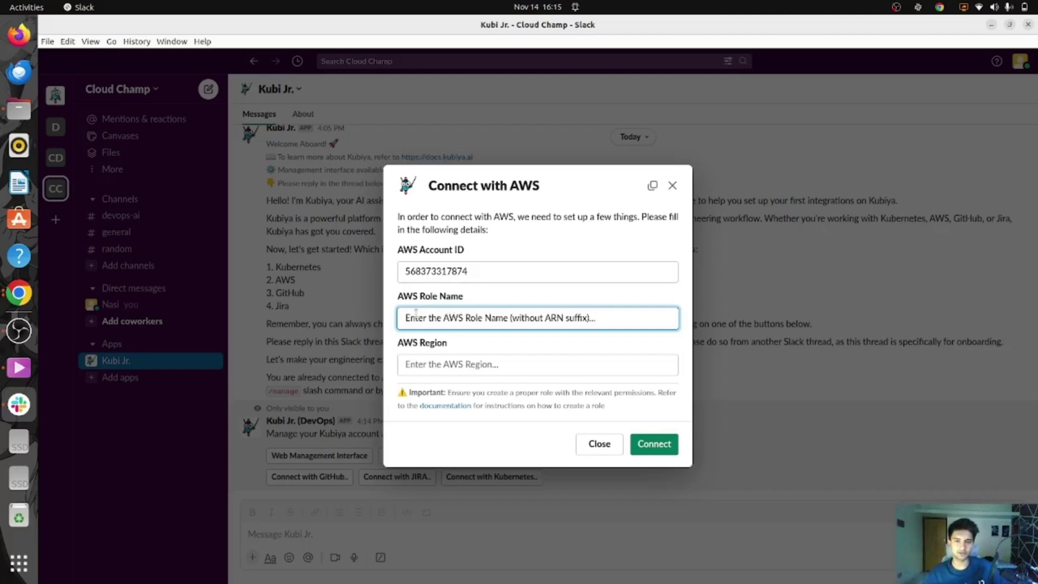
# Step: Open the IAM service from the AWS console in a new browser tab
pyautogui.hotkey('alt', 'Tab')
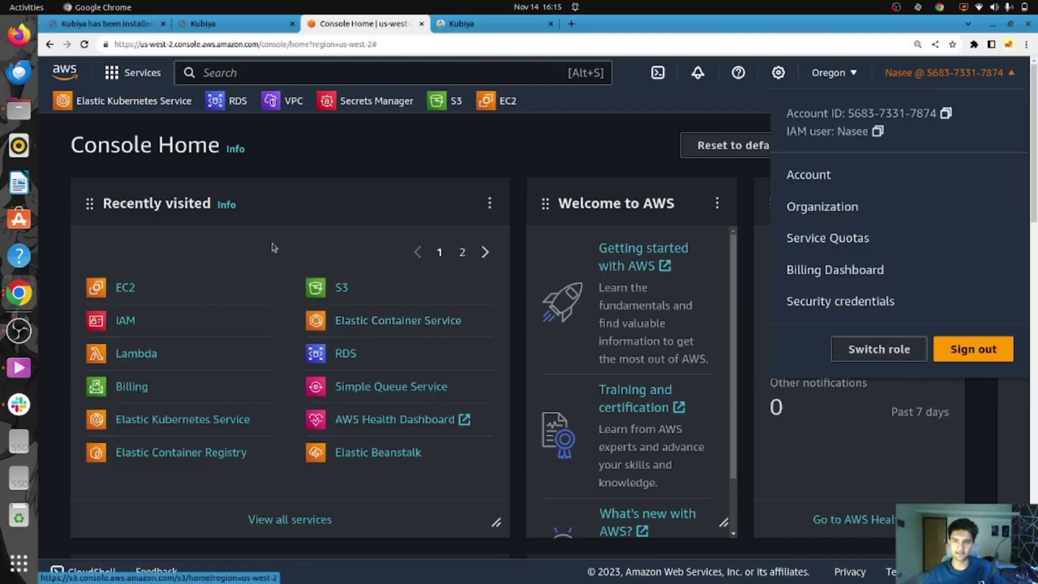
pyautogui.rightClick(133, 322)
pyautogui.click(146, 333)
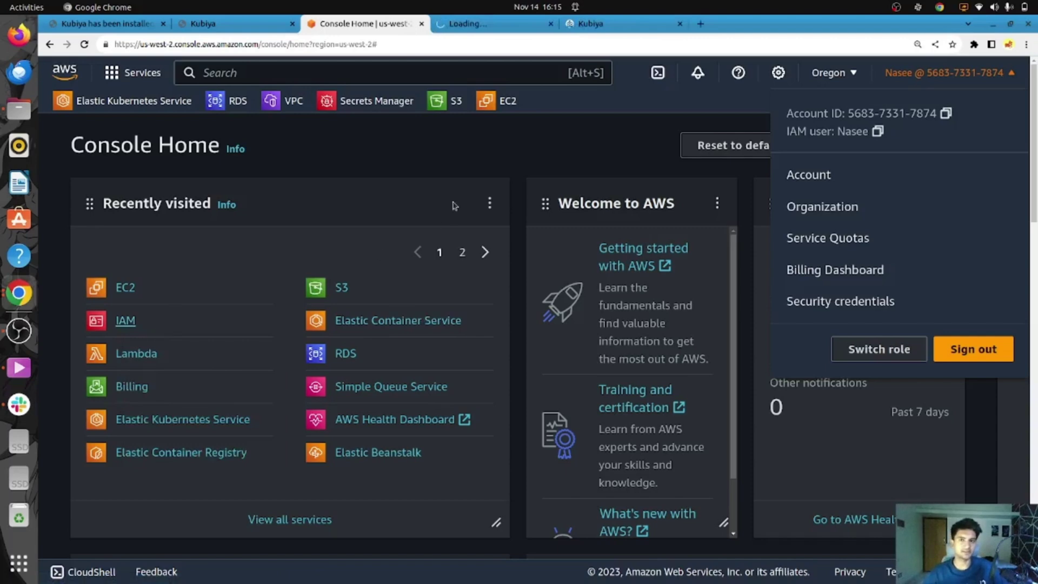
pyautogui.click(501, 27)
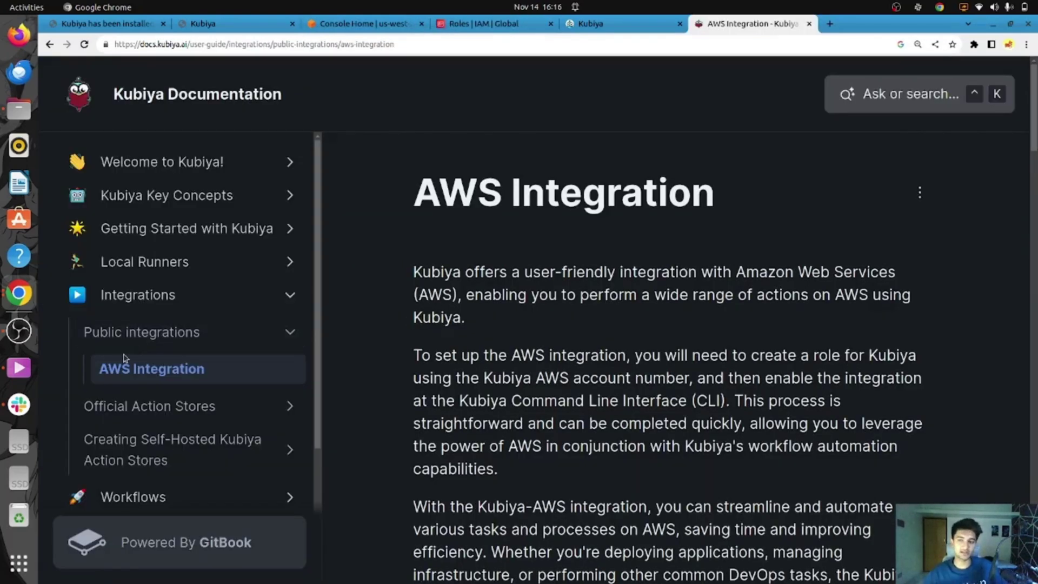
# Step: Read the AWS Integration role-creation steps, then open the KubiyaxAWS role's details in IAM
pyautogui.scroll(-4, 574, 257)
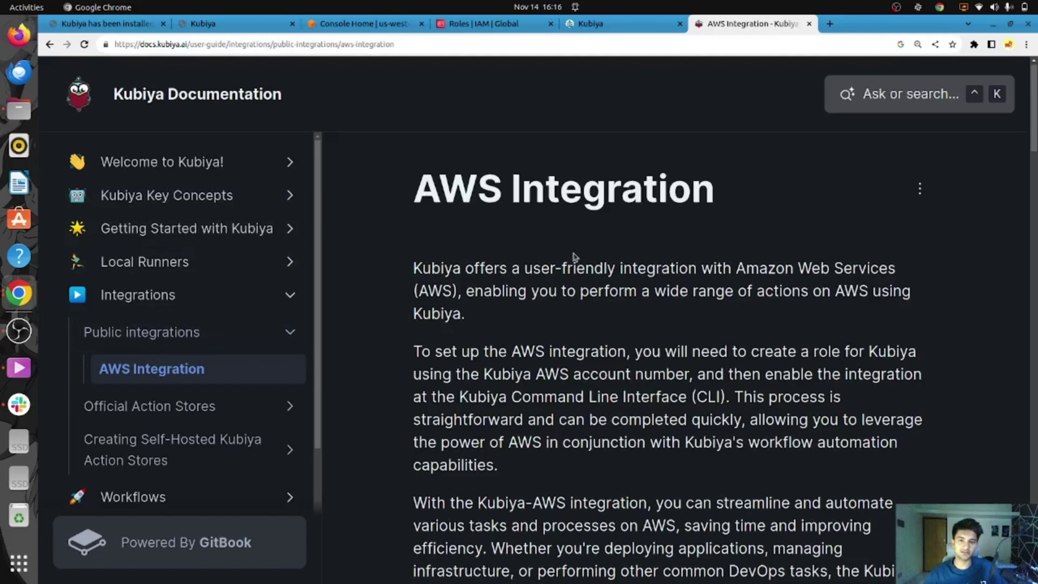
pyautogui.scroll(-4, 581, 264)
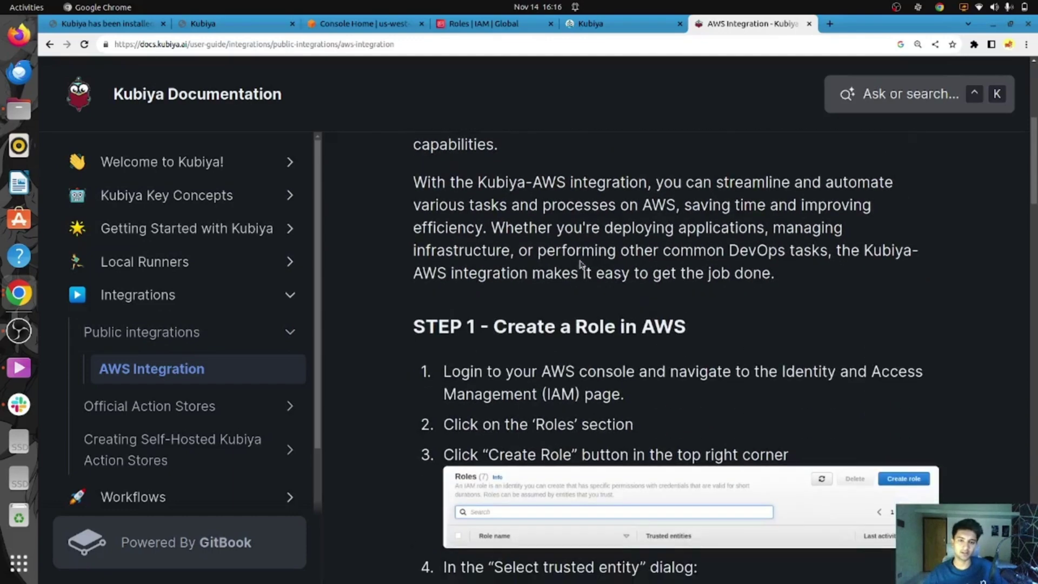
pyautogui.scroll(-12, 527, 269)
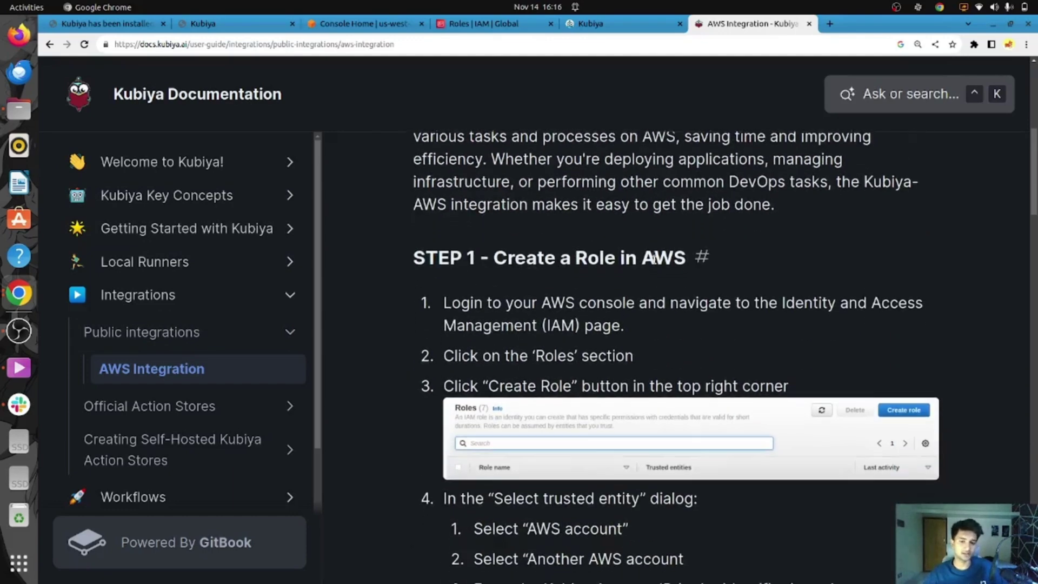
pyautogui.scroll(-9, 624, 298)
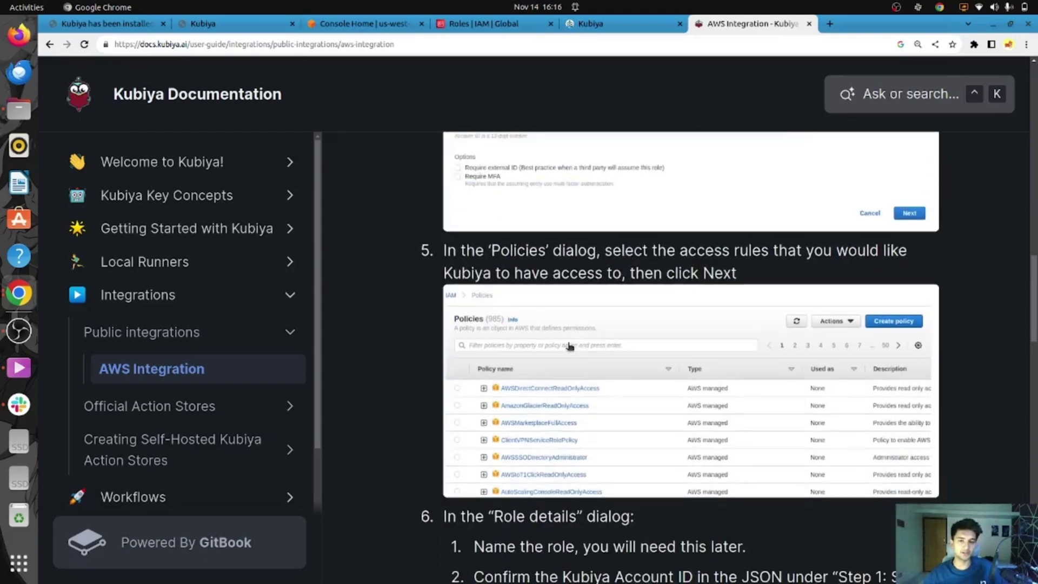
pyautogui.scroll(-10, 579, 307)
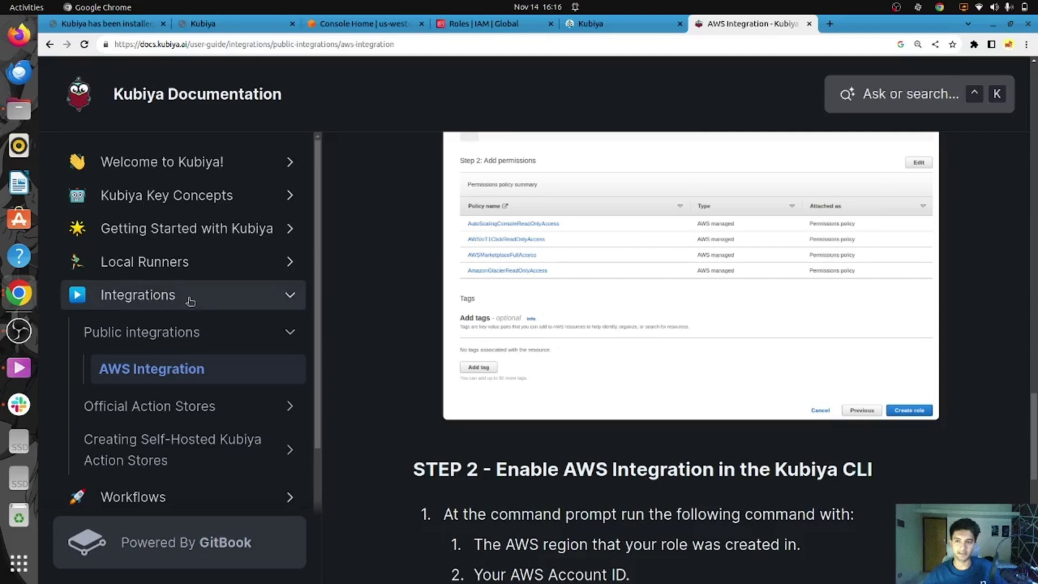
pyautogui.hotkey('ctrl', '4')
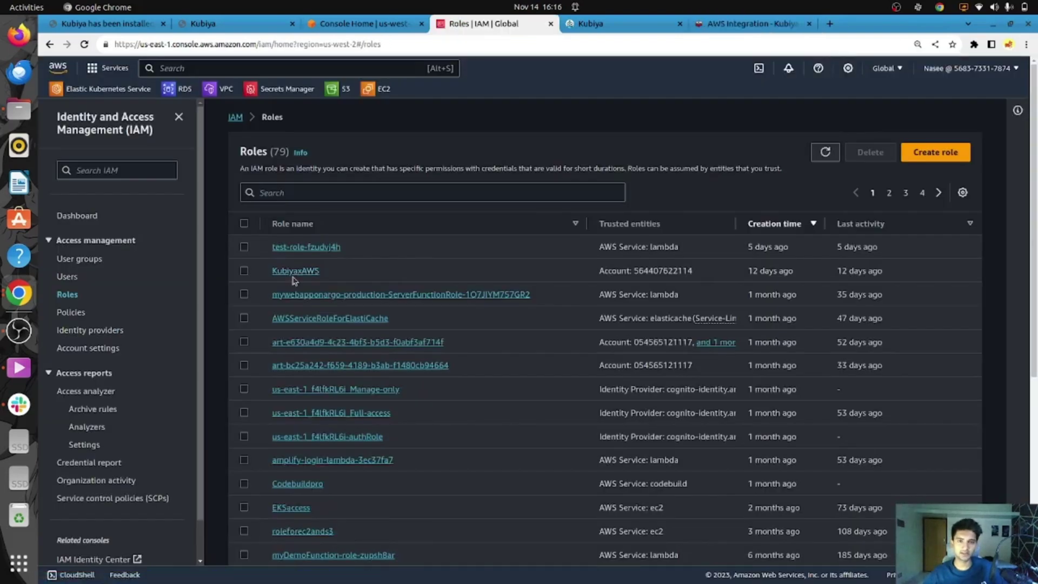
pyautogui.click(292, 271)
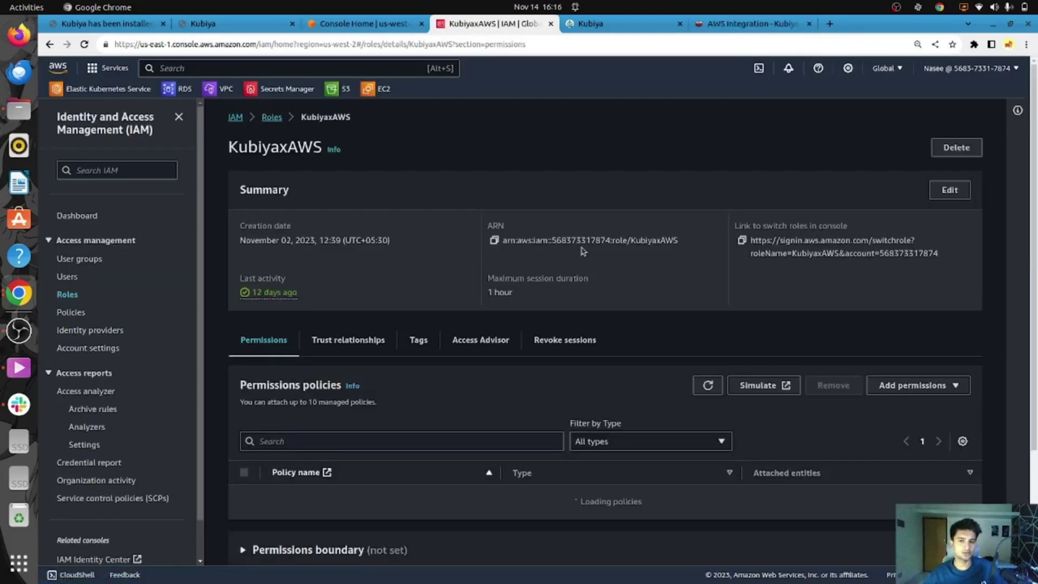
# Step: Copy the KubiyaxAWS role name into AWS Role Name and start entering the us region
pyautogui.doubleClick(231, 151)
pyautogui.hotkey('ctrl', 'c')
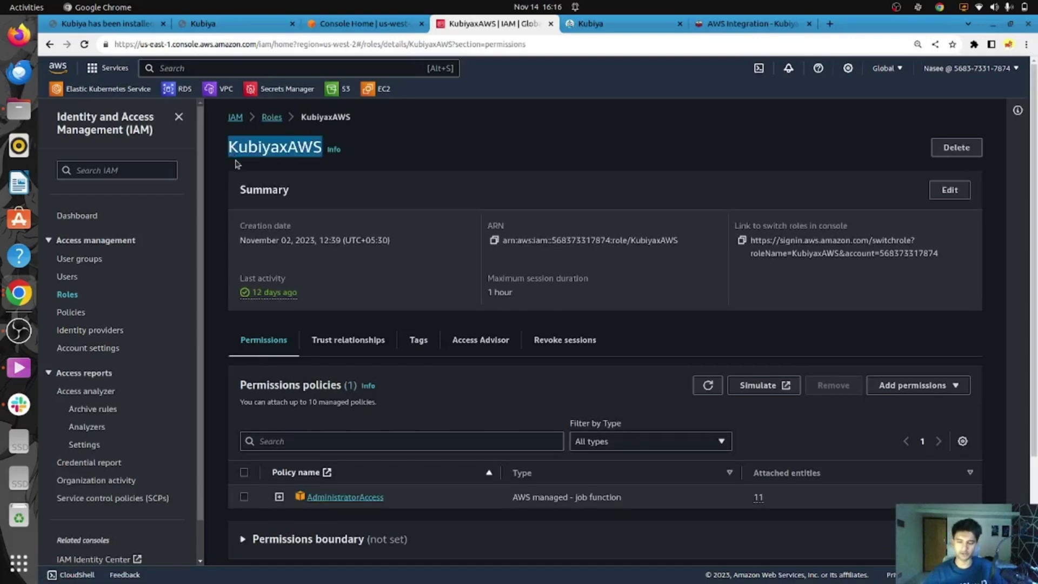
pyautogui.hotkey('alt', 'Tab')
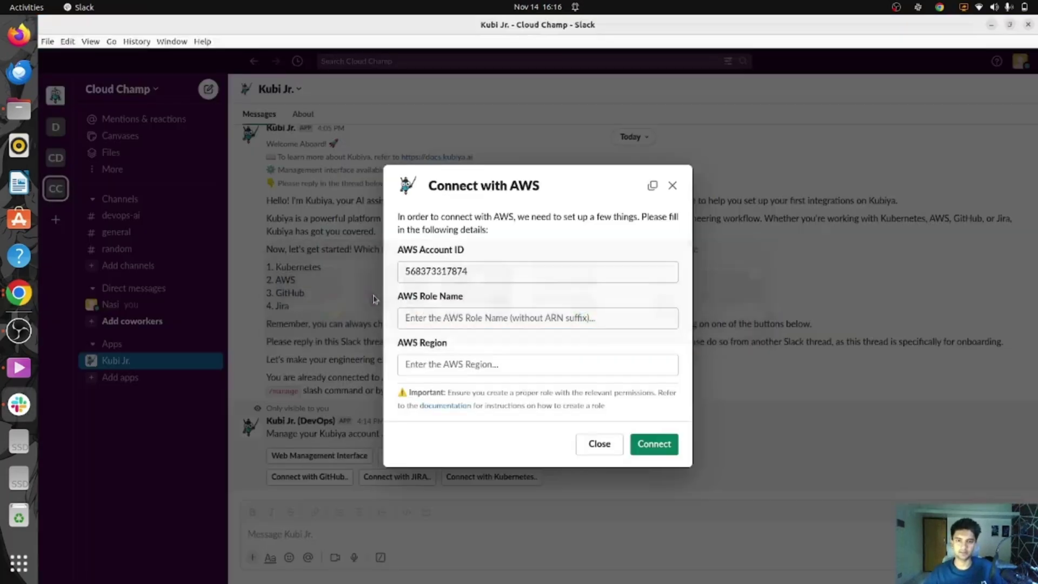
pyautogui.click(468, 318)
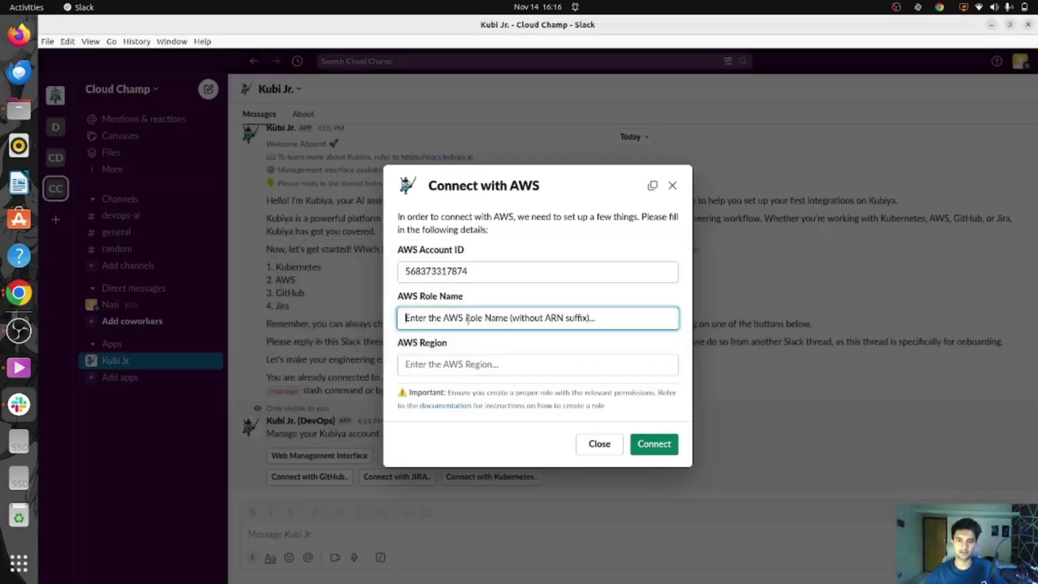
pyautogui.hotkey('ctrl', 'v')
pyautogui.click(464, 369)
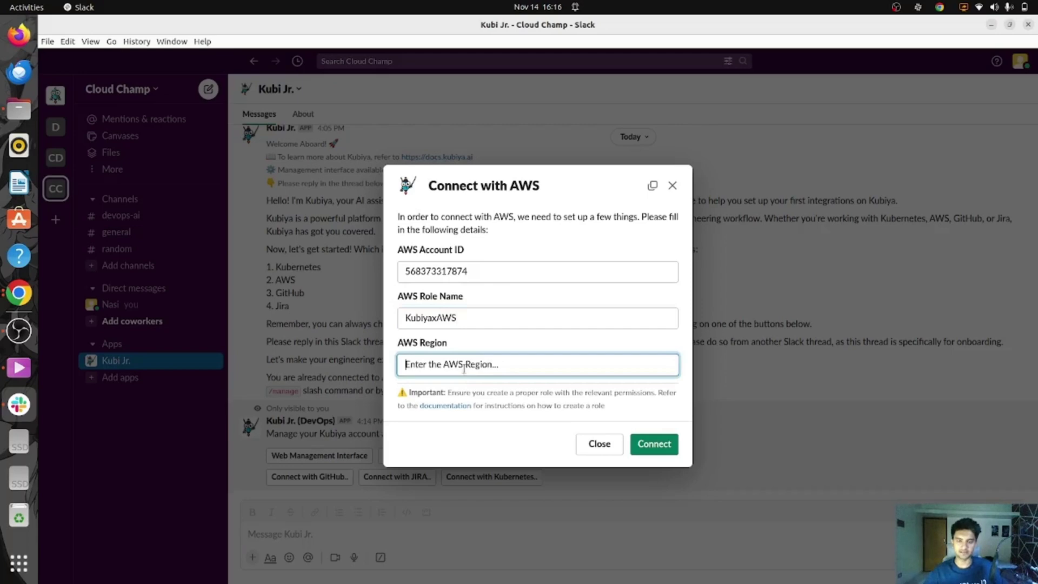
pyautogui.write('us-east-1')
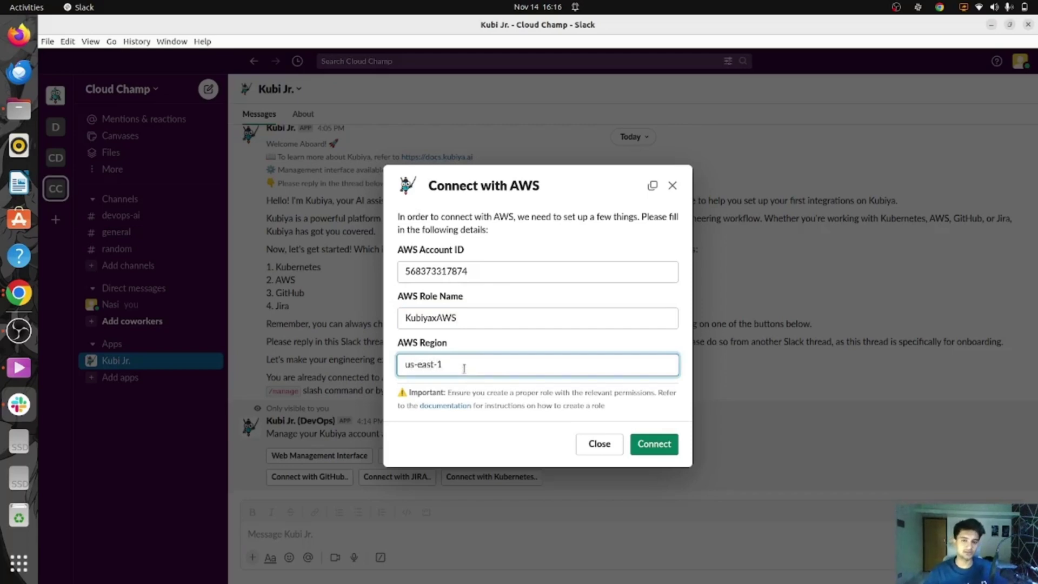
# Step: Compare the dialog with the Account ID, ARN Role and Region fields on Kubiya's New Connection page
pyautogui.hotkey('alt', 'Tab')
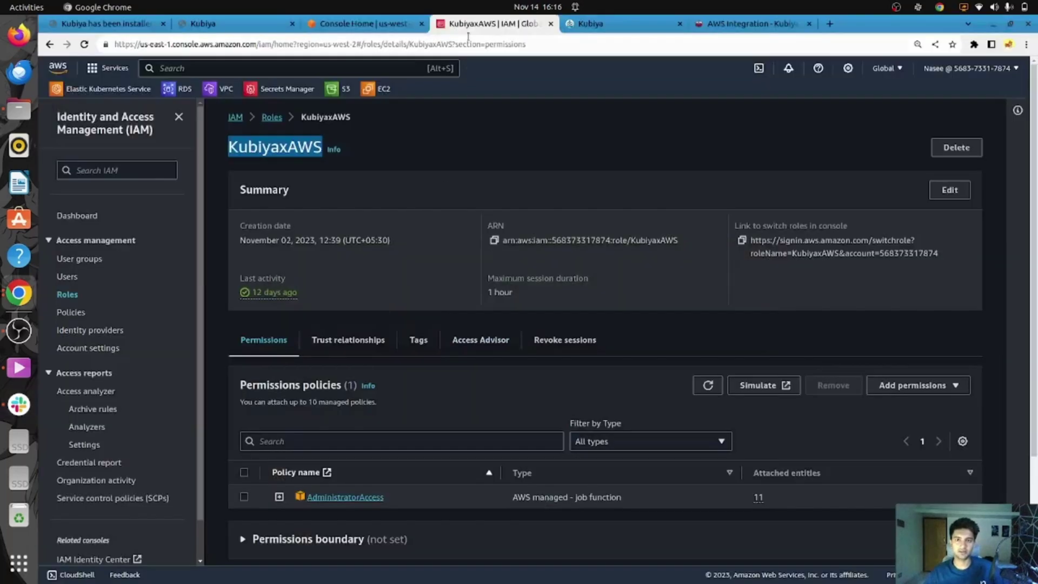
pyautogui.click(596, 23)
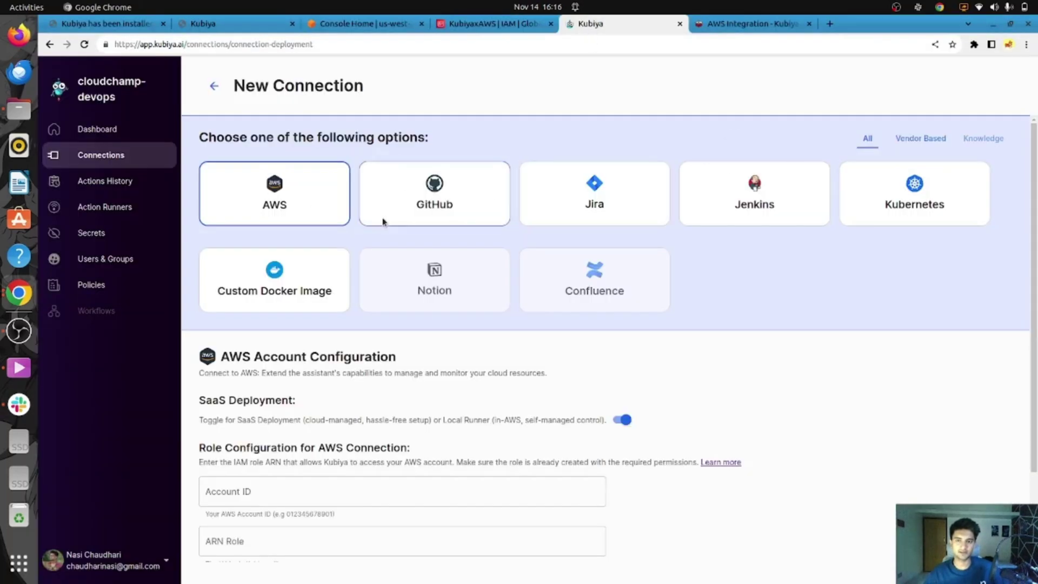
pyautogui.scroll(-3, 235, 380)
pyautogui.click(234, 380)
pyautogui.click(250, 438)
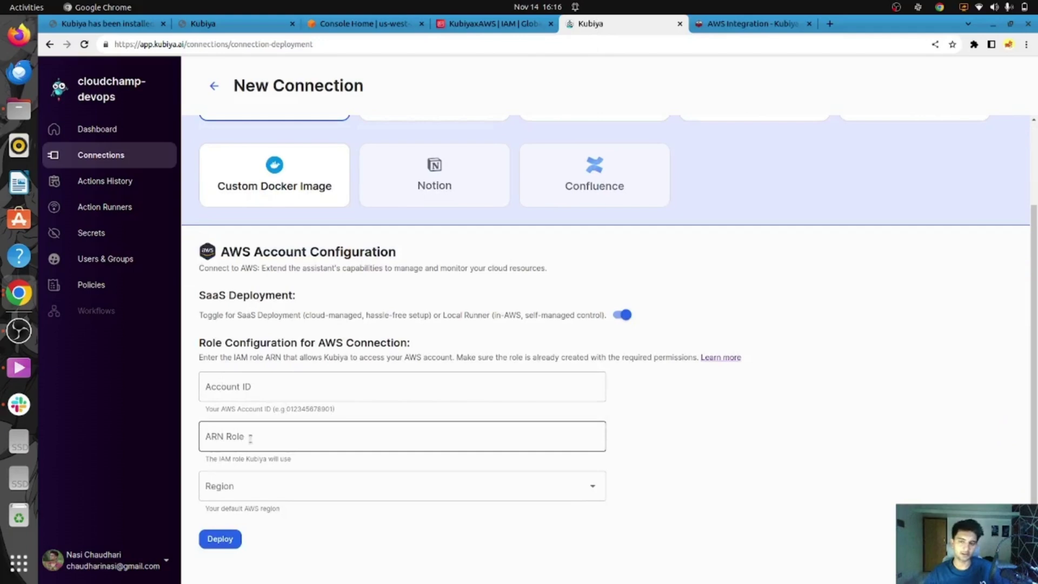
pyautogui.click(226, 481)
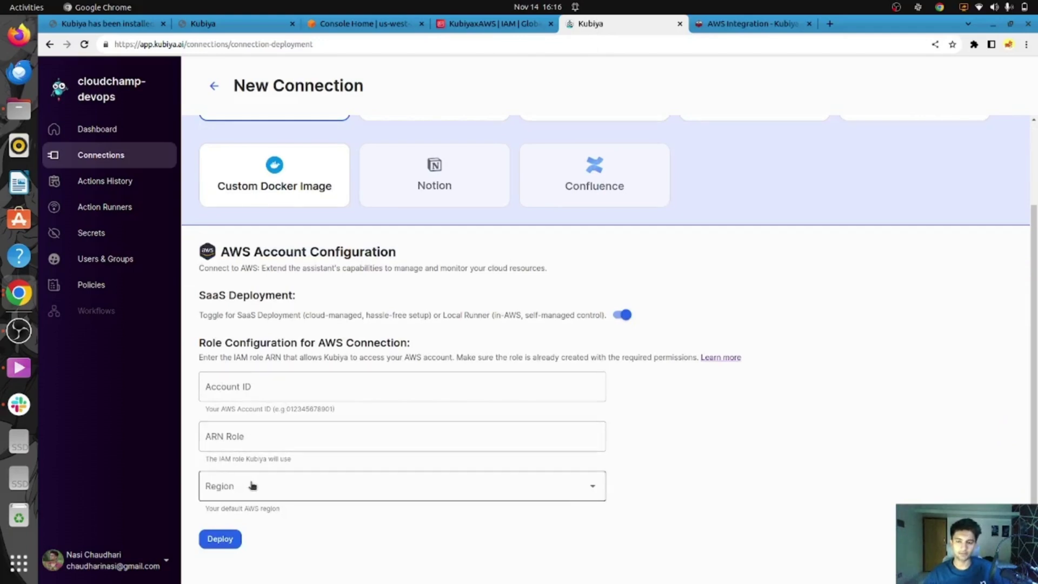
pyautogui.hotkey('alt', 'Tab')
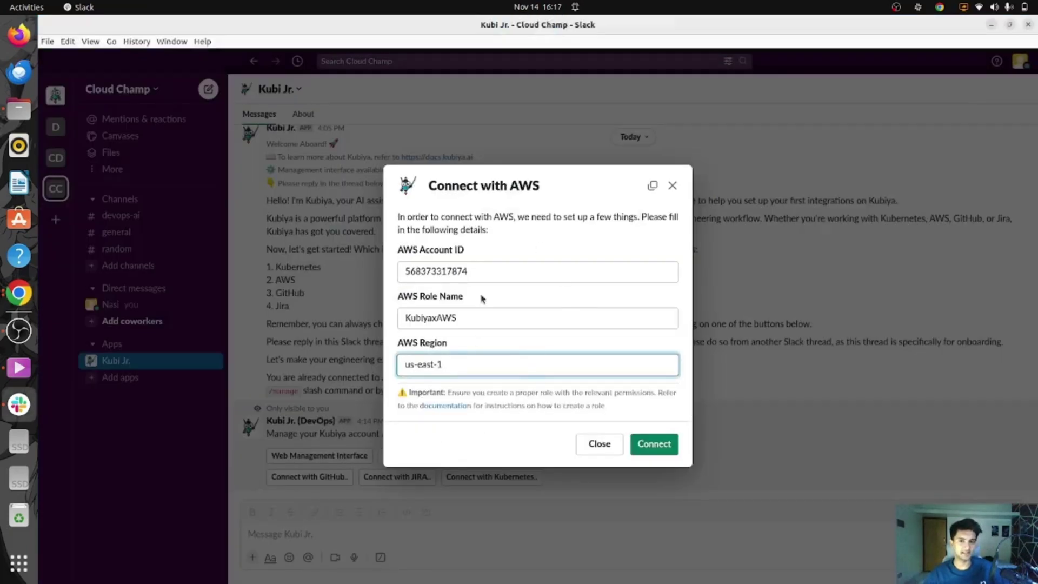
pyautogui.hotkey('alt', 'Tab')
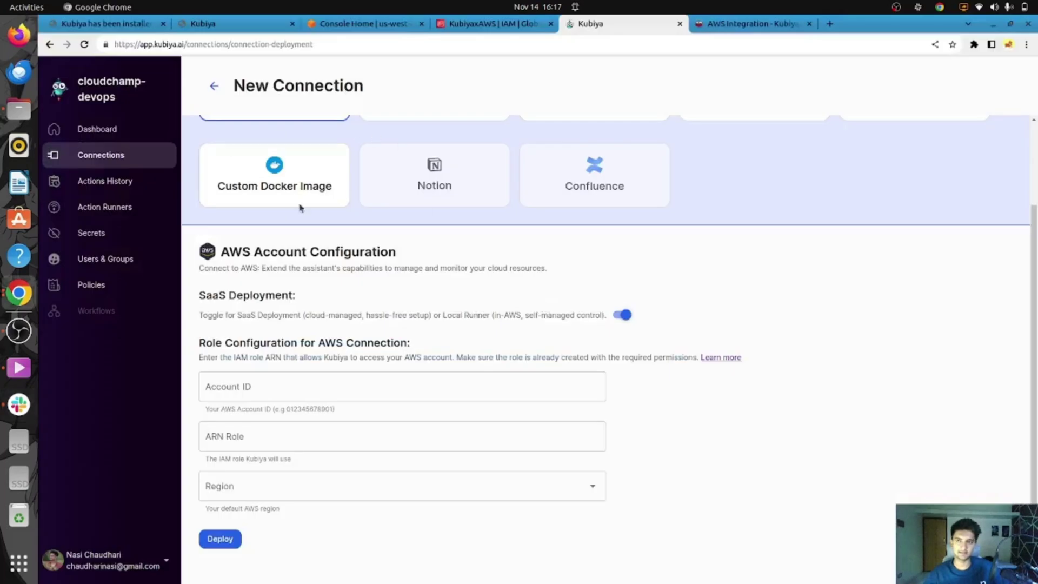
pyautogui.hotkey('alt', 'Tab')
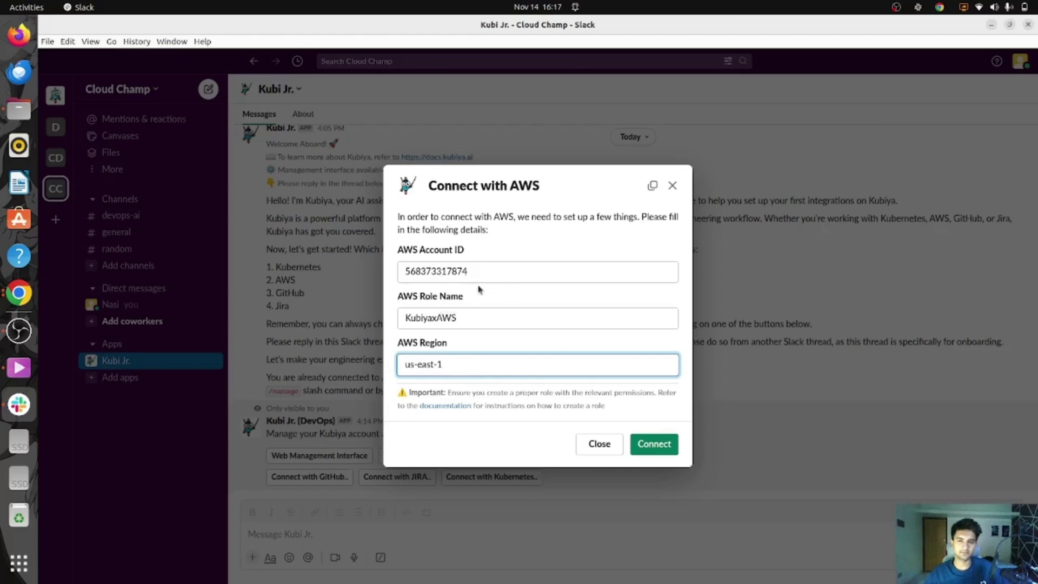
# Step: Connect to AWS, close the confirmation, and paste a draft asking about users without MFA
pyautogui.click(642, 444)
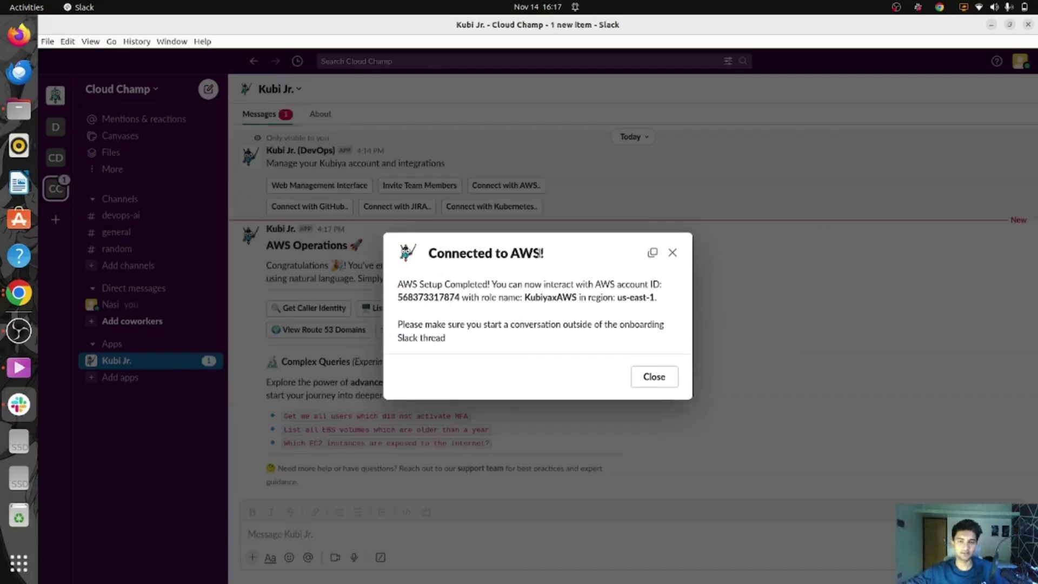
pyautogui.click(651, 376)
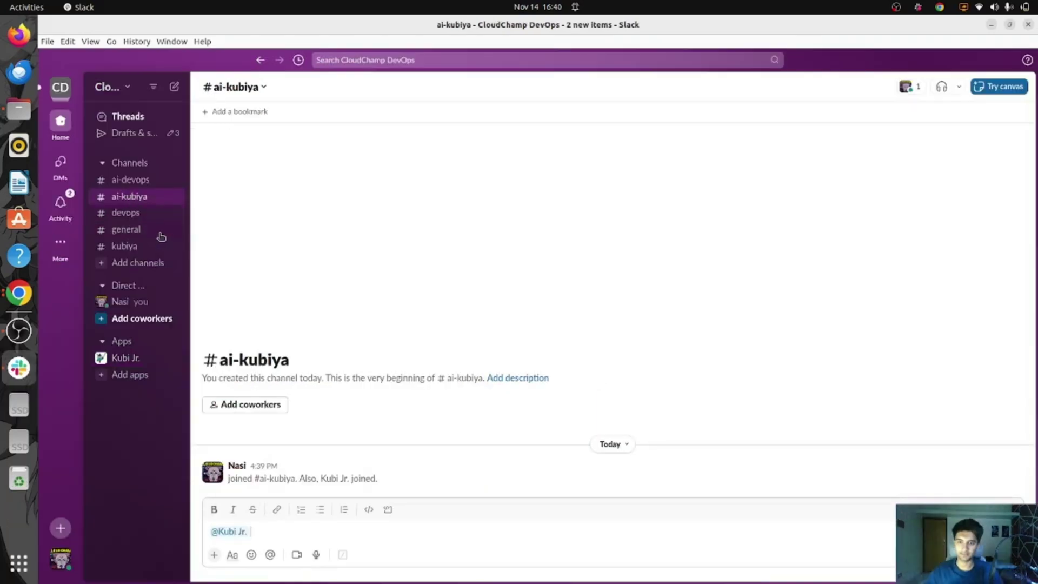
pyautogui.write('Get me all users which did not activate MFA')
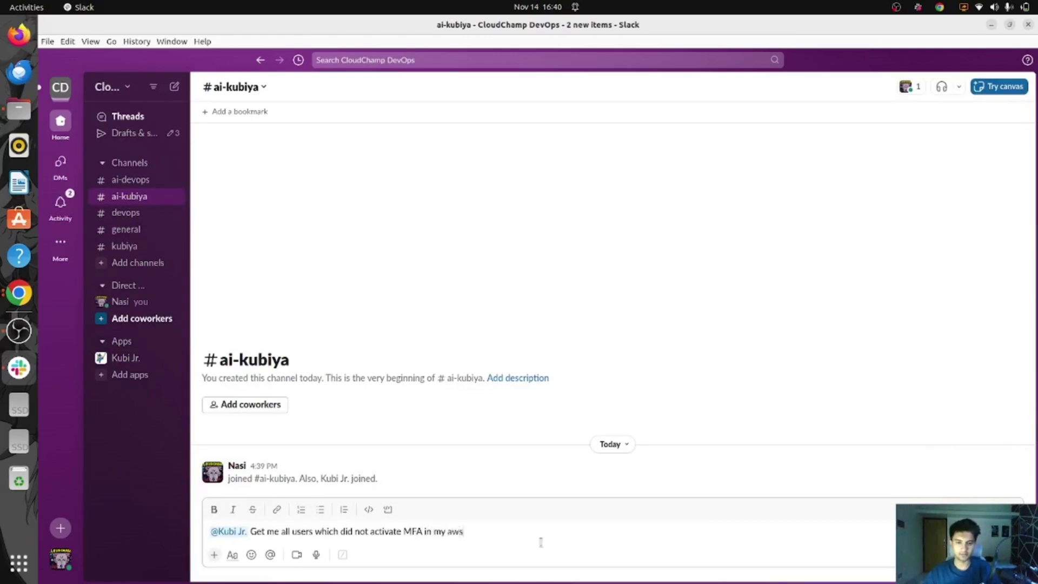
# Step: Send Kubi Jr. the request for all AWS users without MFA and read its threaded reply
pyautogui.write('ws account')
pyautogui.press('Return')
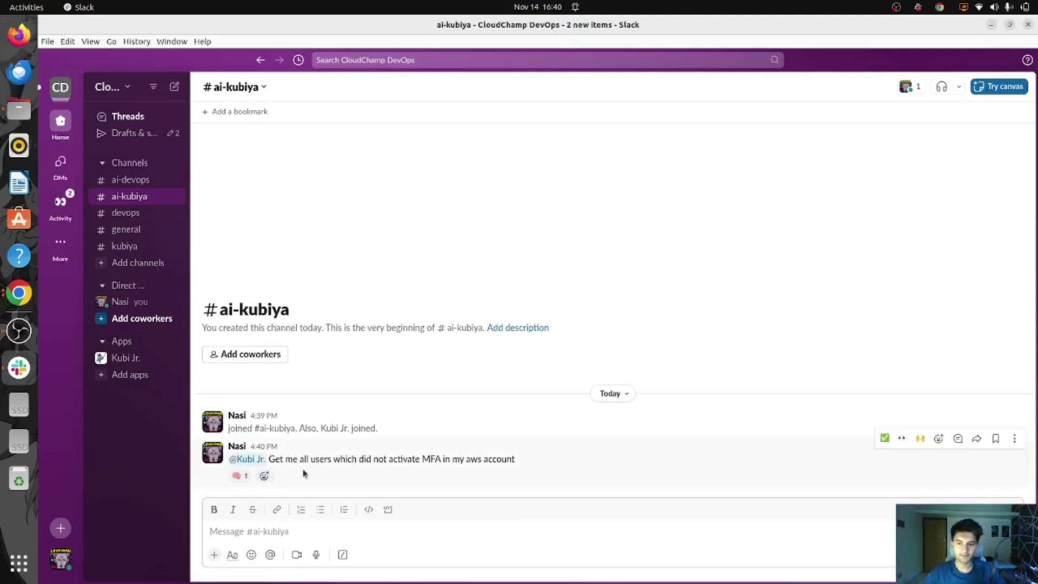
pyautogui.moveTo(243, 479)
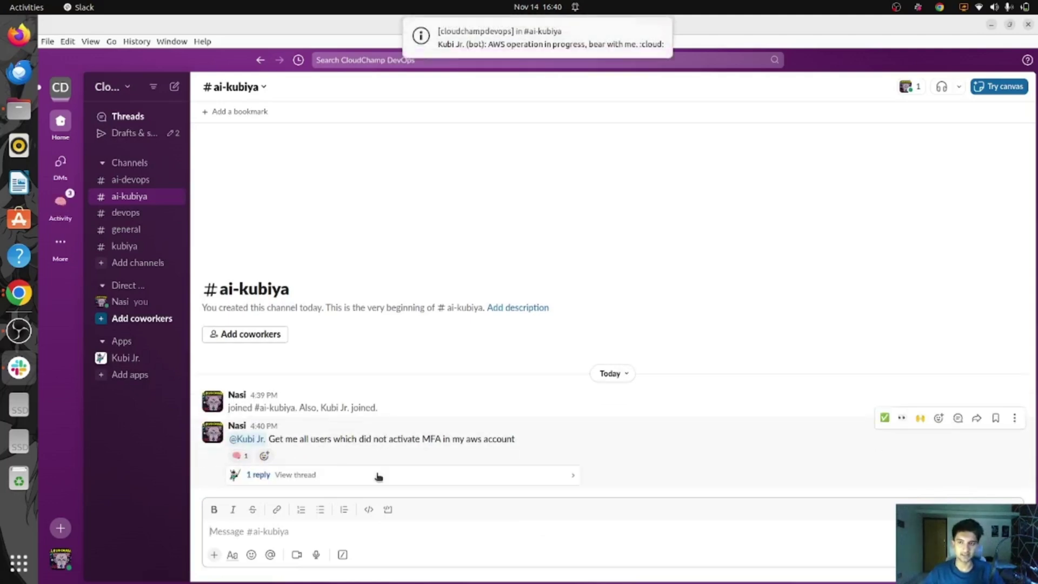
pyautogui.click(316, 474)
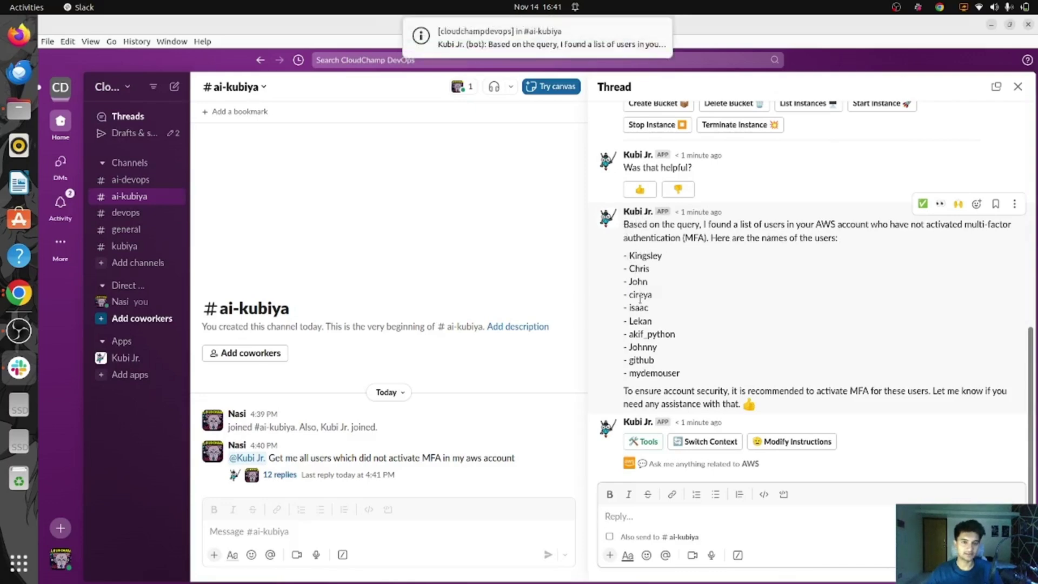
pyautogui.hotkey('alt', 'Tab')
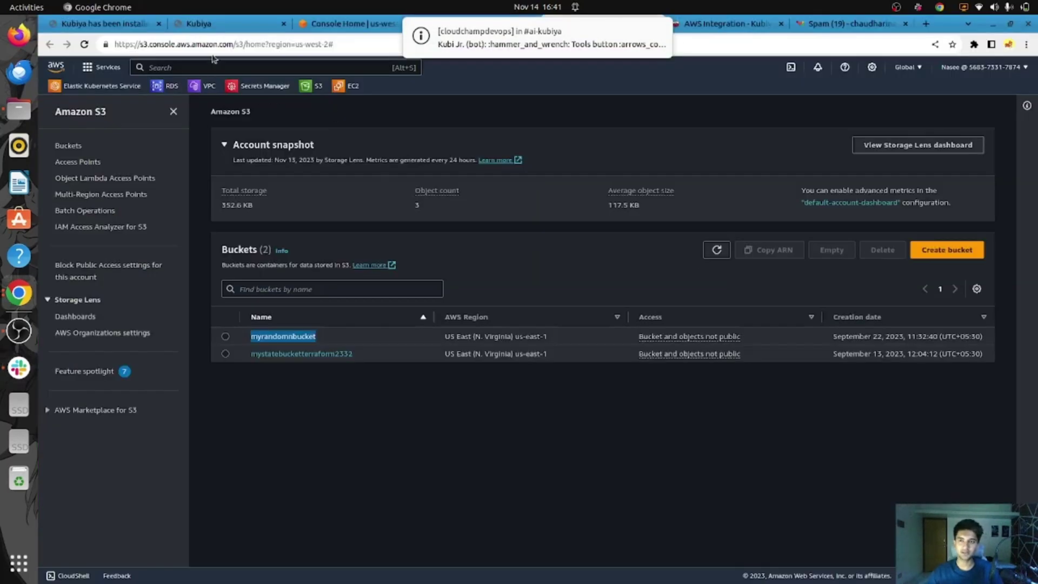
# Step: Open IAM Users and check the first flagged user's security credentials for MFA devices
pyautogui.click(333, 23)
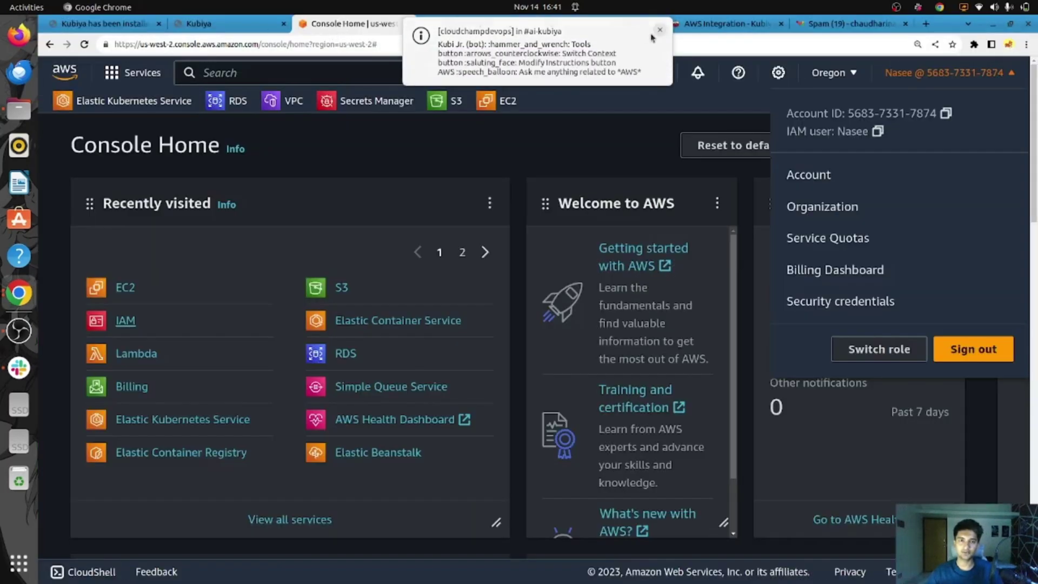
pyautogui.click(448, 31)
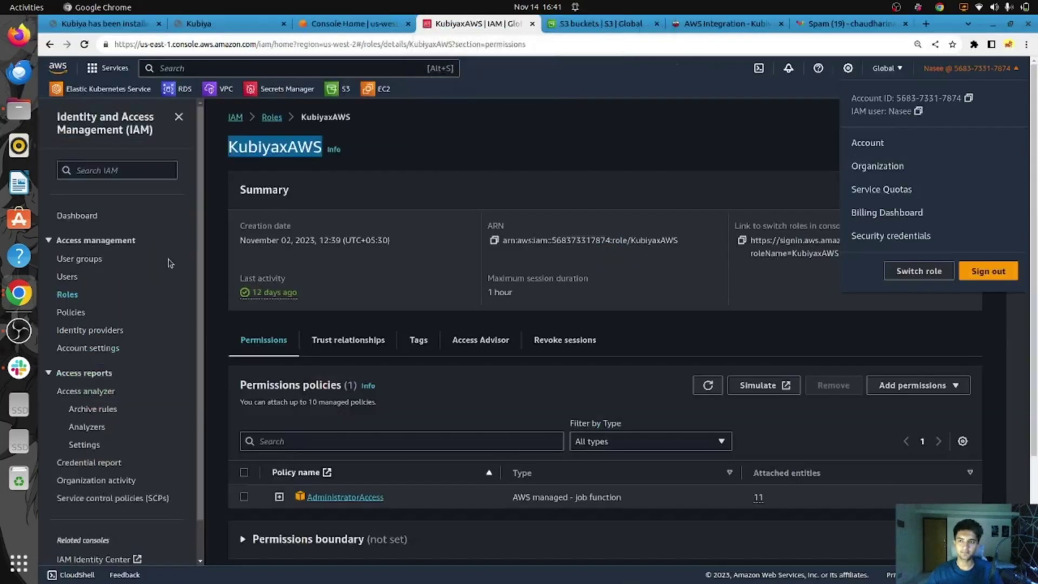
pyautogui.click(76, 278)
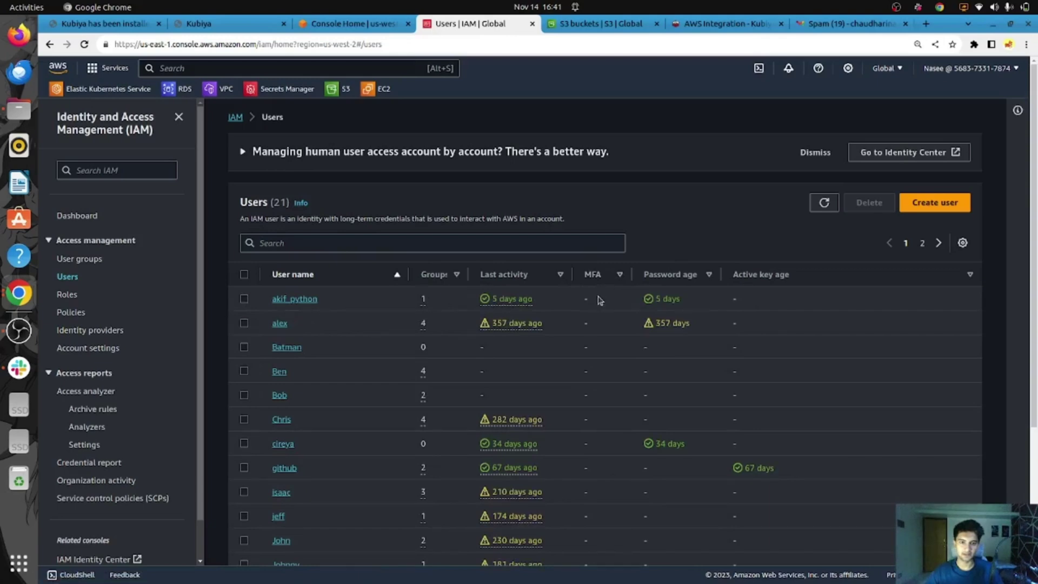
pyautogui.scroll(-4, 594, 335)
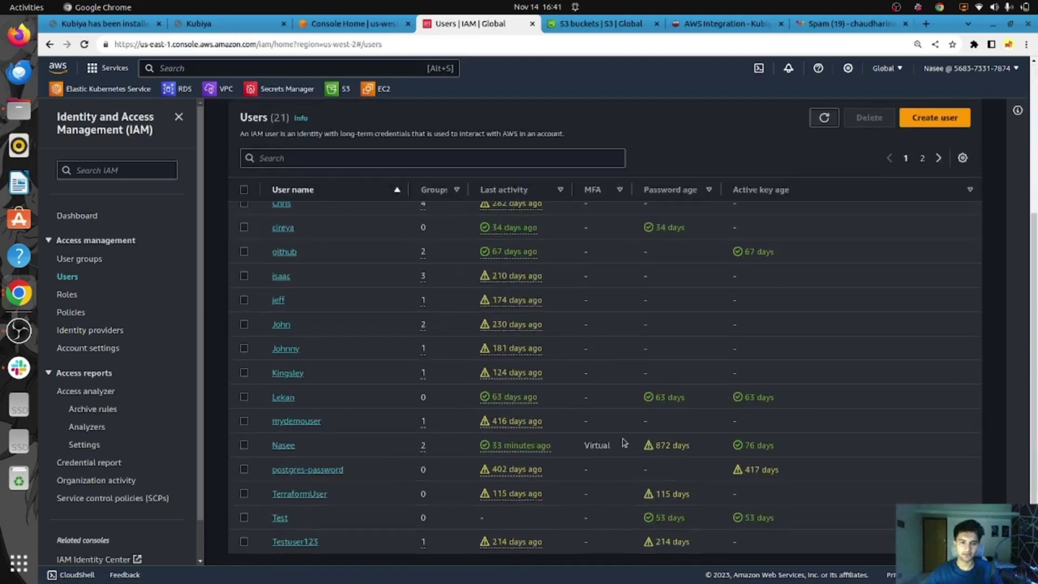
pyautogui.scroll(4, 624, 442)
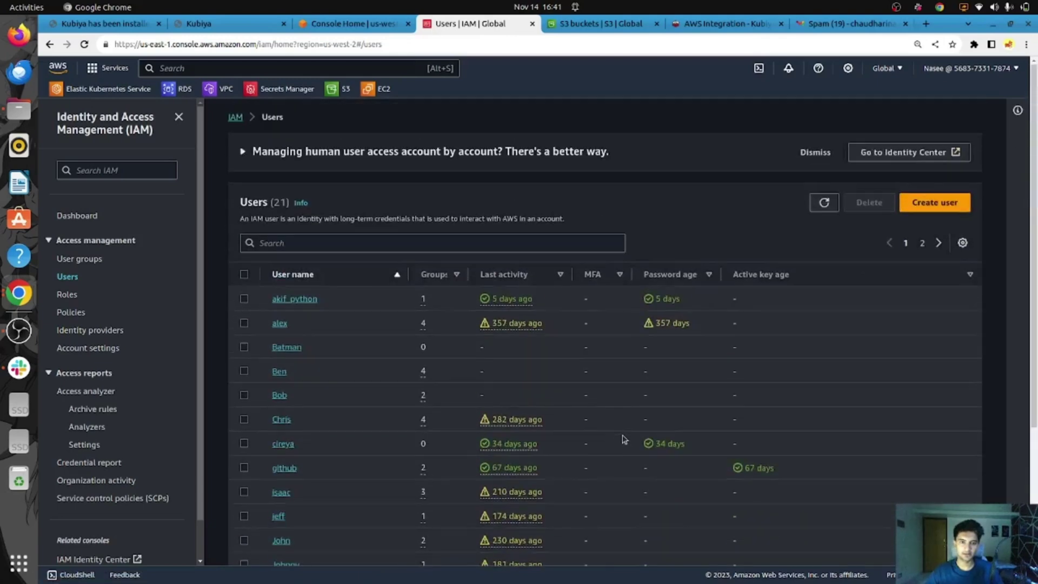
pyautogui.click(292, 301)
pyautogui.hotkey('alt', 'Tab')
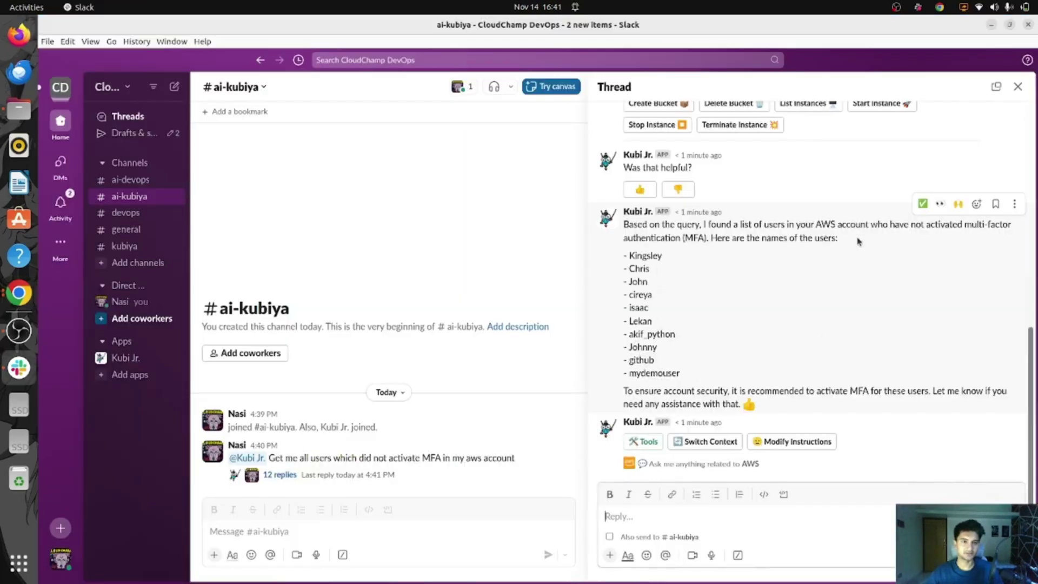
pyautogui.hotkey('alt', 'Tab')
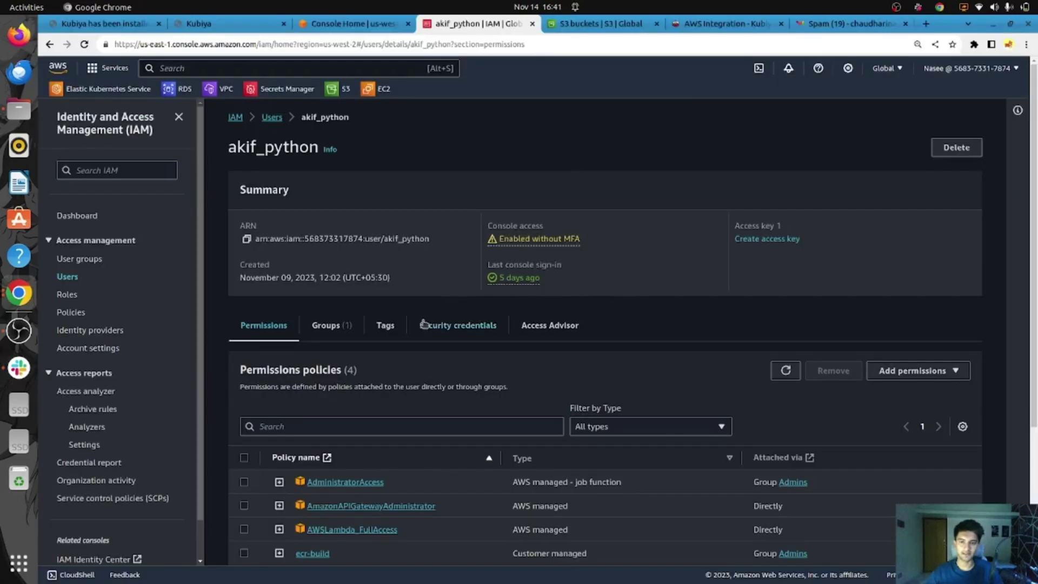
pyautogui.click(455, 323)
pyautogui.scroll(-3, 594, 351)
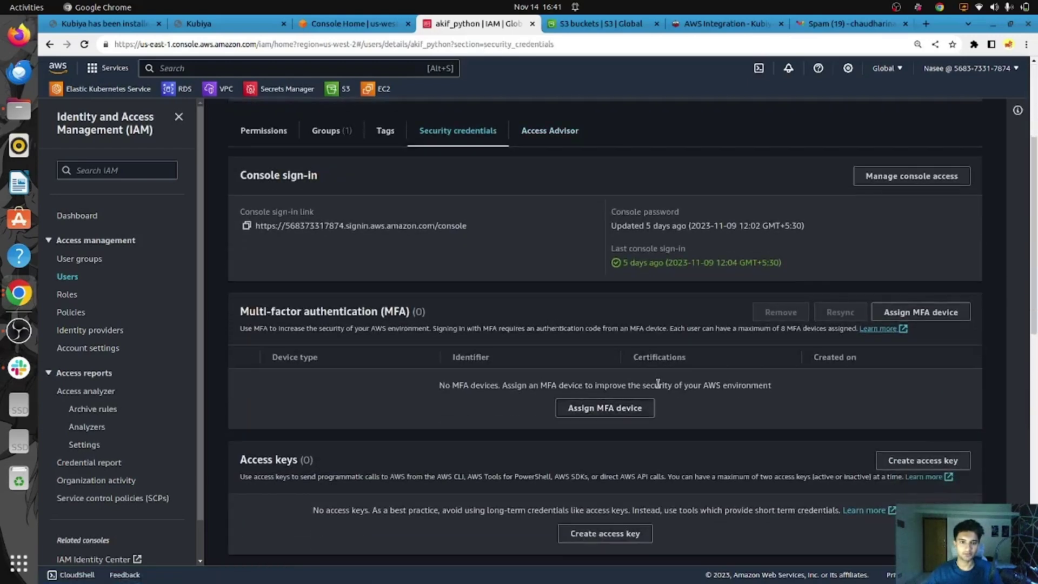
pyautogui.scroll(3, 658, 382)
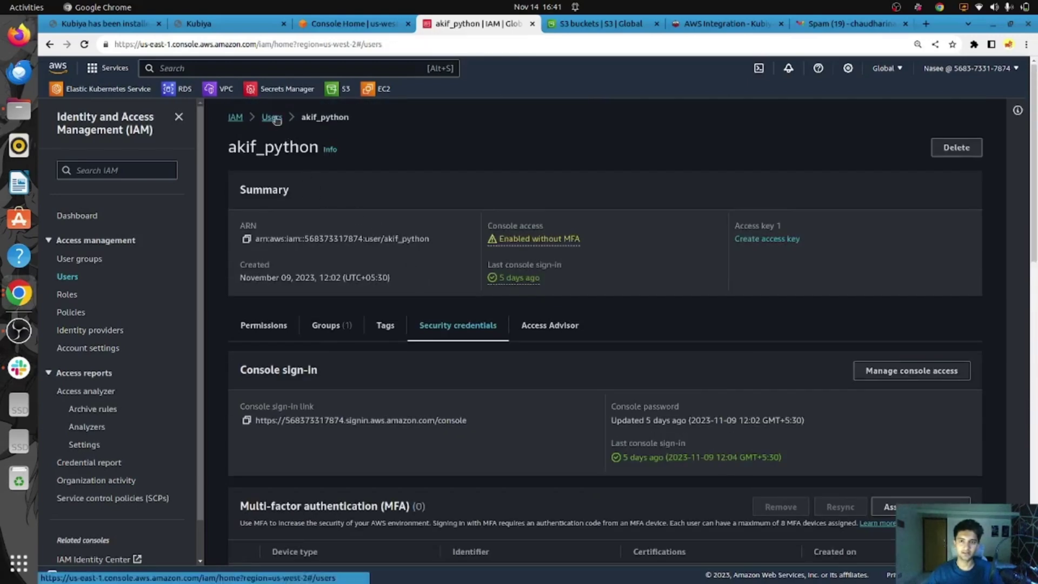
pyautogui.click(272, 117)
# Step: Review another flagged user's details page, then return to Slack
pyautogui.hotkey('alt', 'Tab')
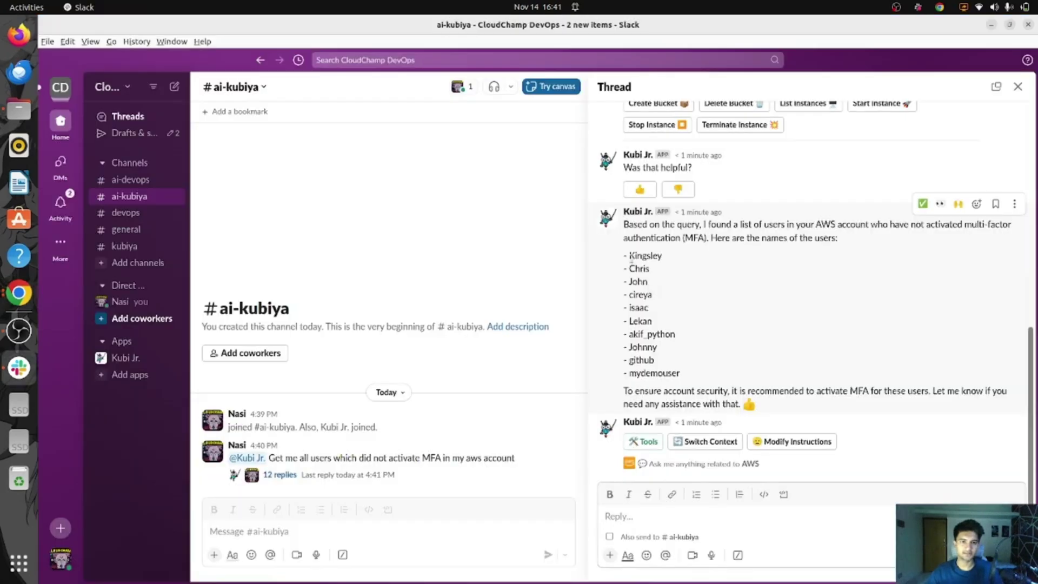
pyautogui.hotkey('alt', 'Tab')
pyautogui.scroll(-5, 395, 364)
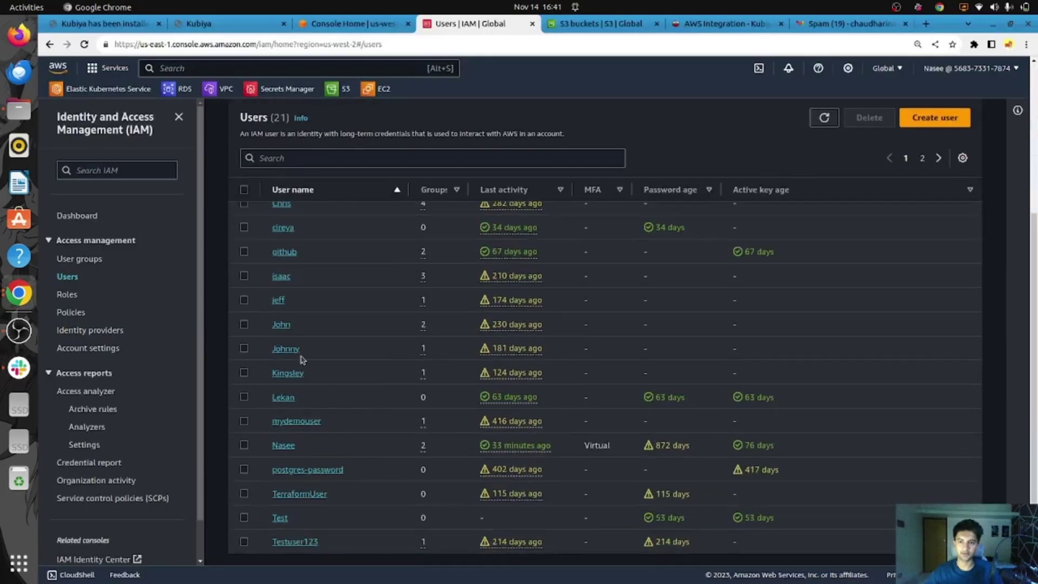
pyautogui.click(288, 373)
pyautogui.scroll(-3, 662, 387)
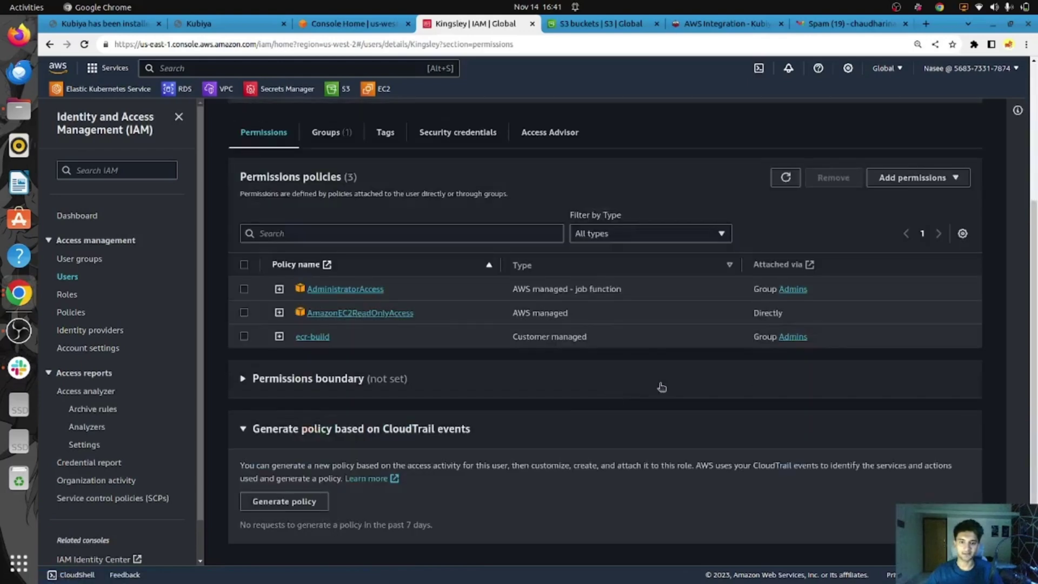
pyautogui.scroll(3, 659, 388)
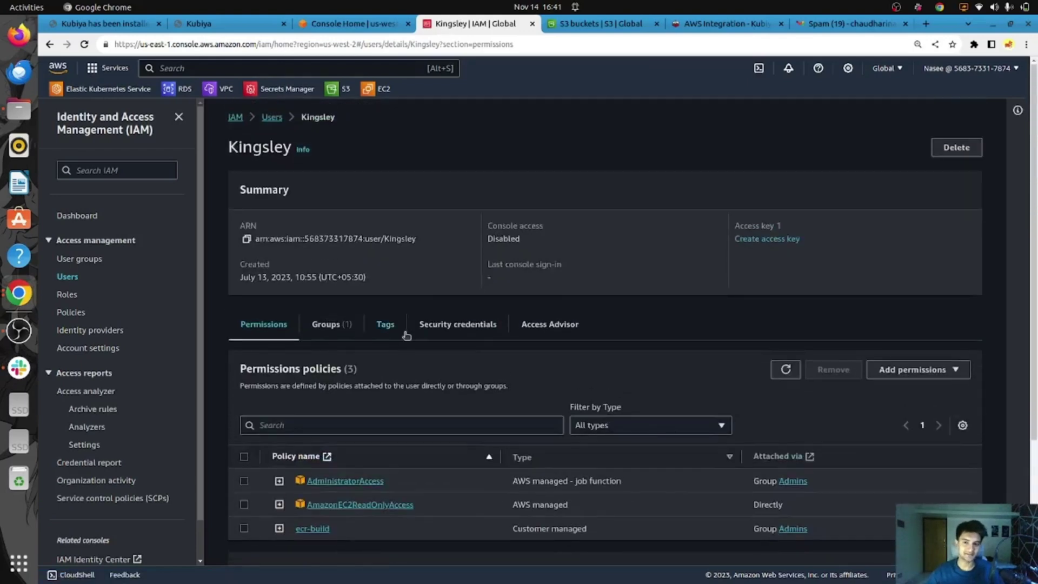
pyautogui.hotkey('alt', 'Tab')
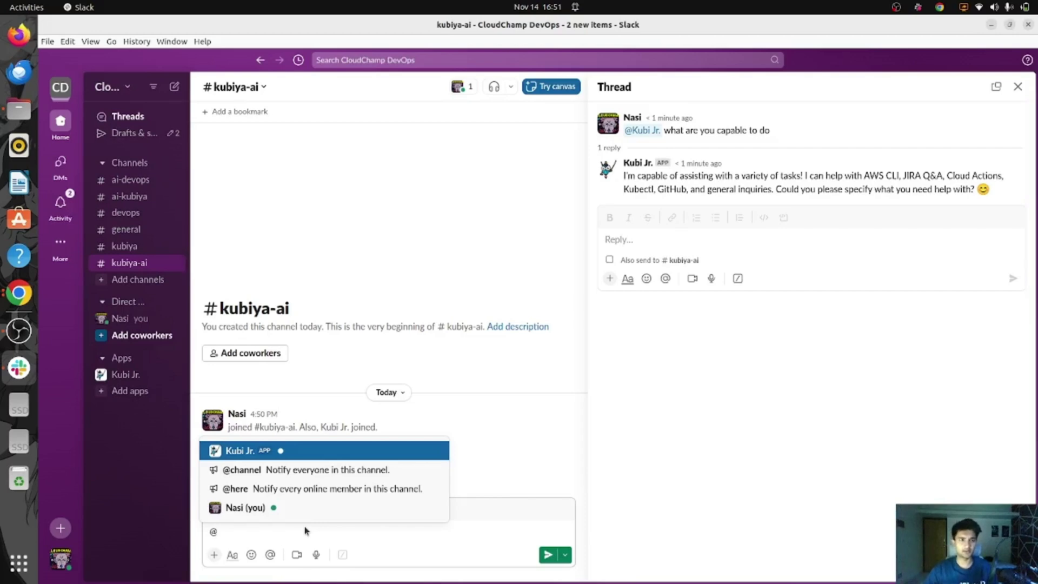
pyautogui.press('Return')
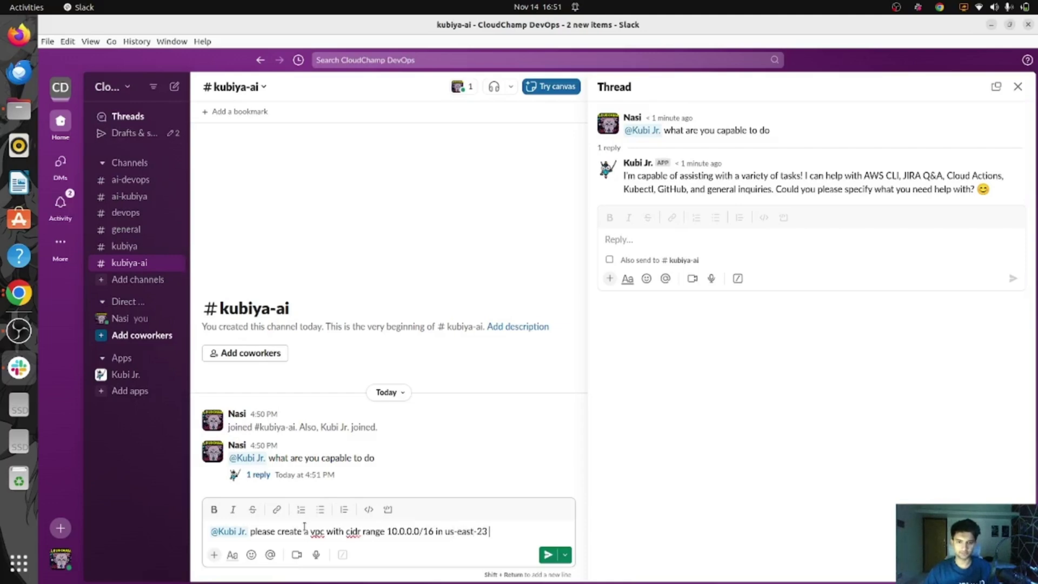
pyautogui.write('iuon')
pyautogui.write('n')
pyautogui.press('Return')
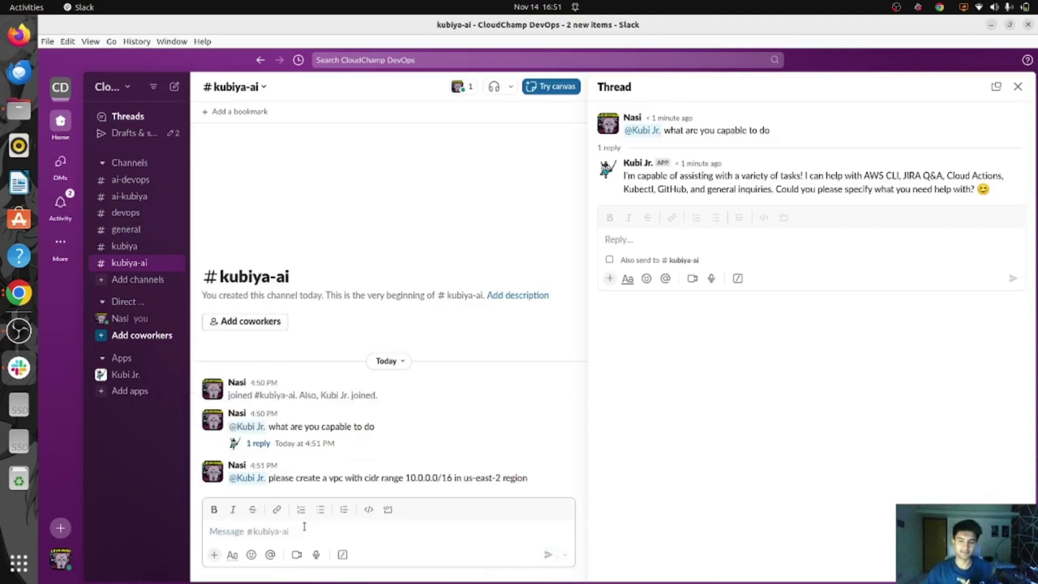
pyautogui.moveTo(248, 477)
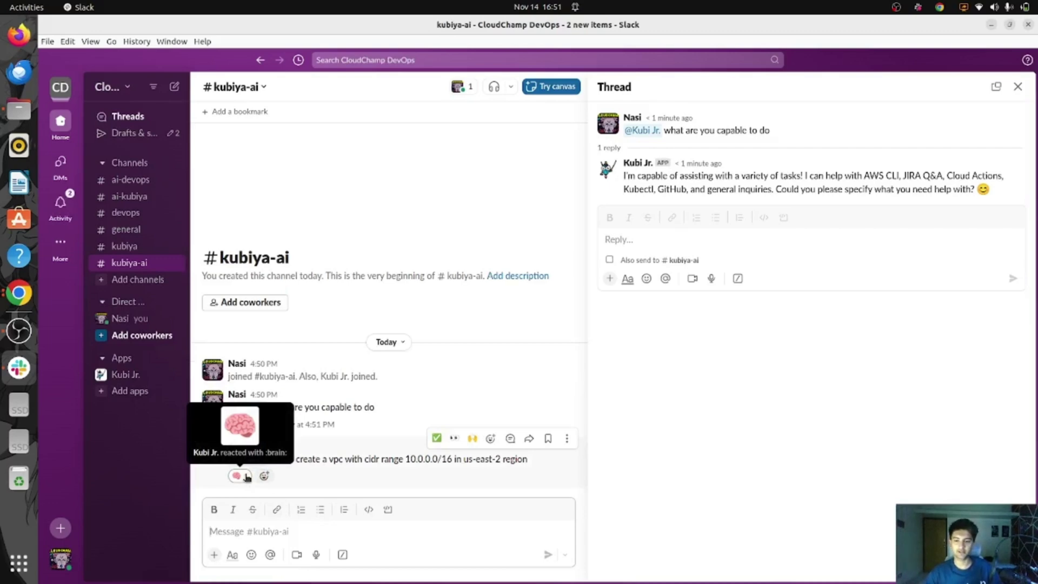
pyautogui.click(304, 475)
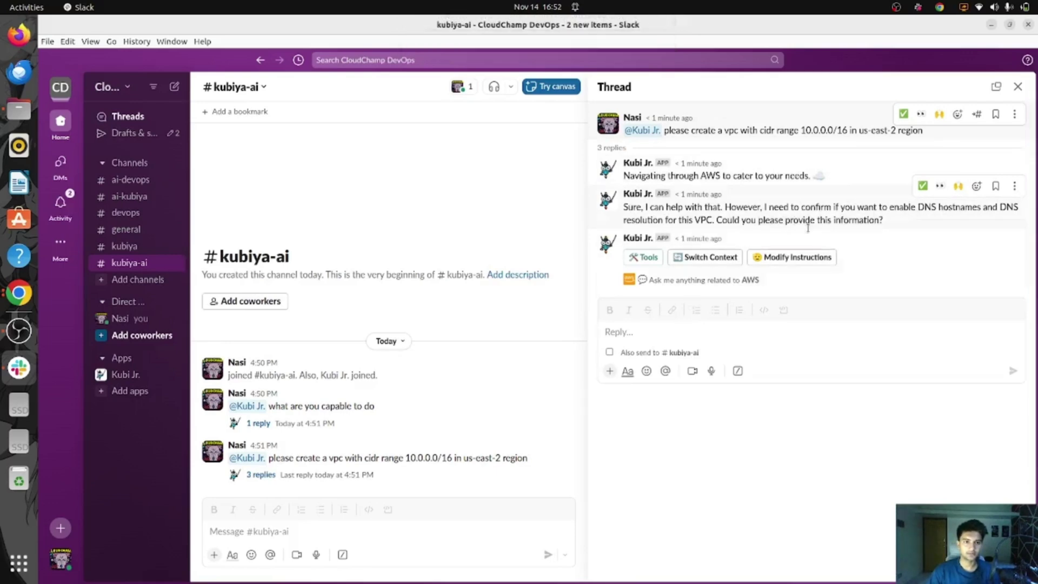
pyautogui.click(710, 336)
pyautogui.write('@')
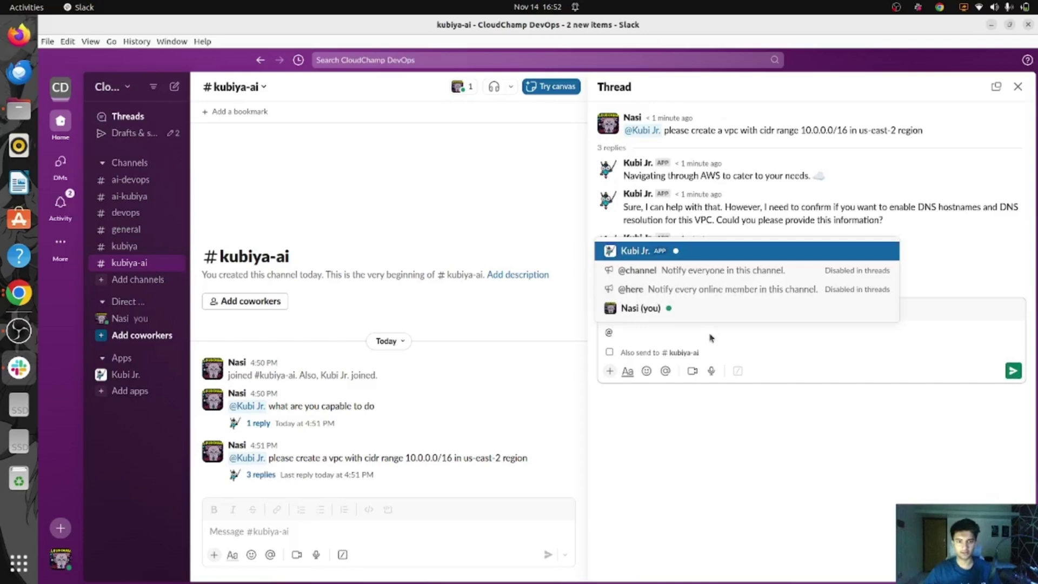
pyautogui.press('Return')
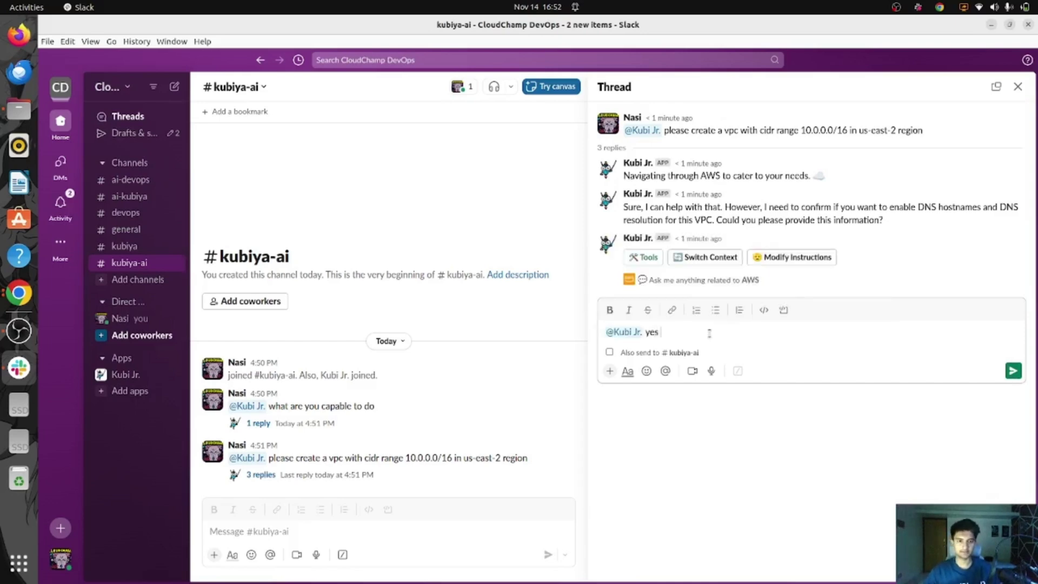
pyautogui.write('yes enable')
pyautogui.press('Return')
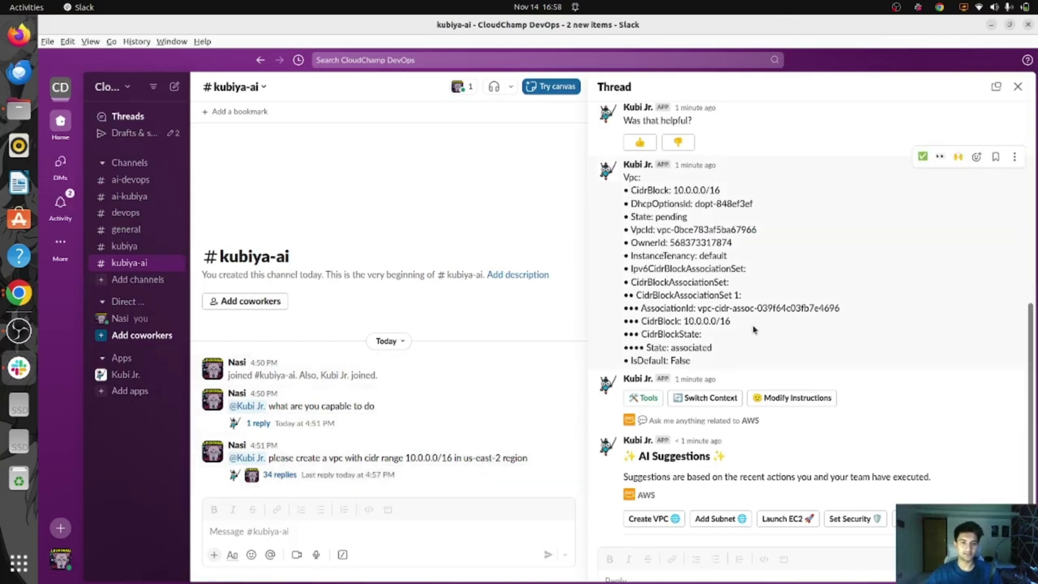
pyautogui.hotkey('alt', 'Tab')
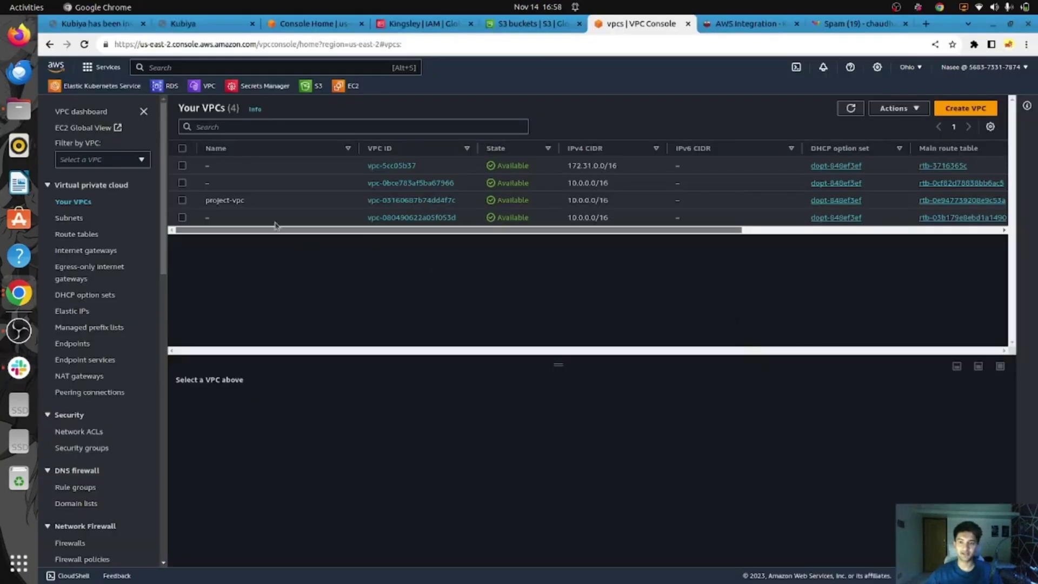
# Step: Check that vpc-0bce783af5ba67966's AWS details page matches the VPC id in Kubi Jr.'s reply
pyautogui.click(430, 183)
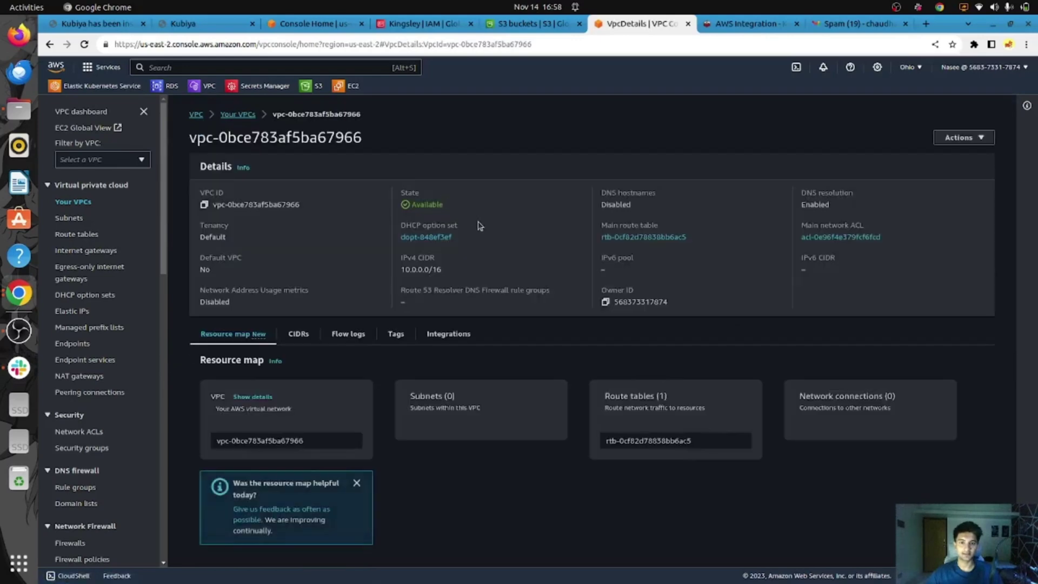
pyautogui.hotkey('alt', 'Tab')
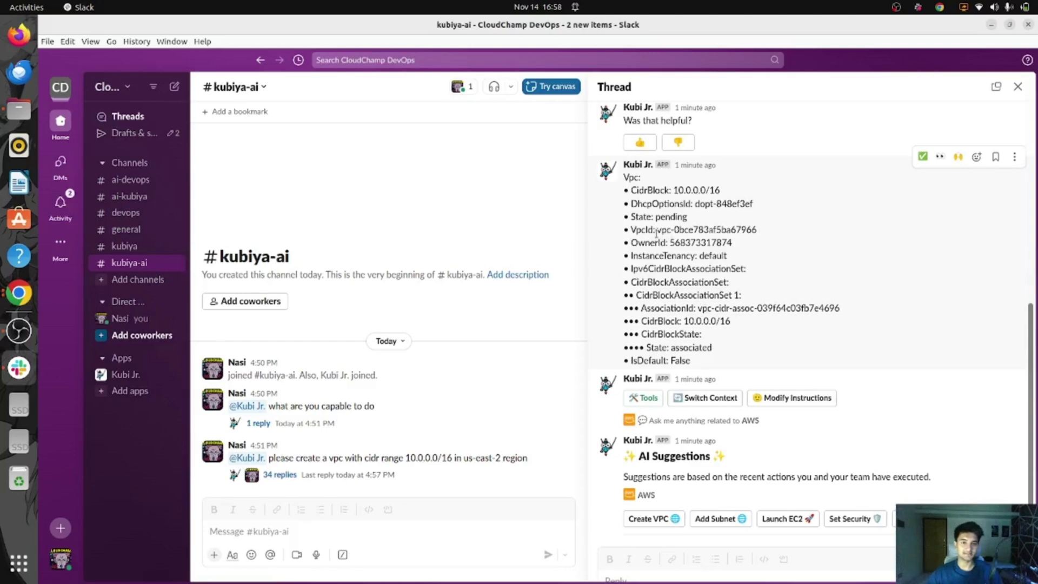
pyautogui.moveTo(657, 233); pyautogui.dragTo(765, 229)
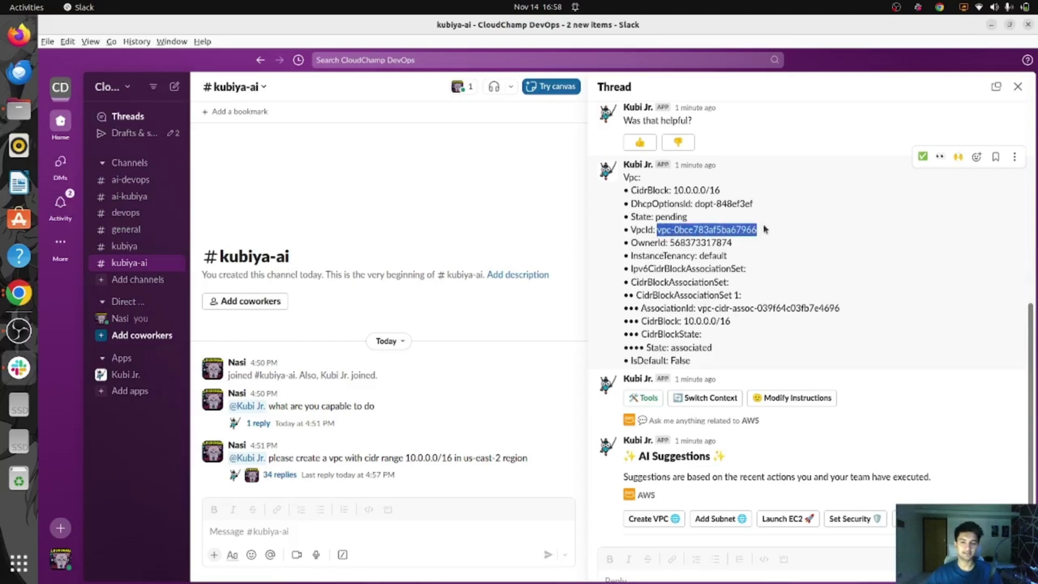
pyautogui.hotkey('alt', 'Tab')
pyautogui.moveTo(329, 137); pyautogui.dragTo(377, 142)
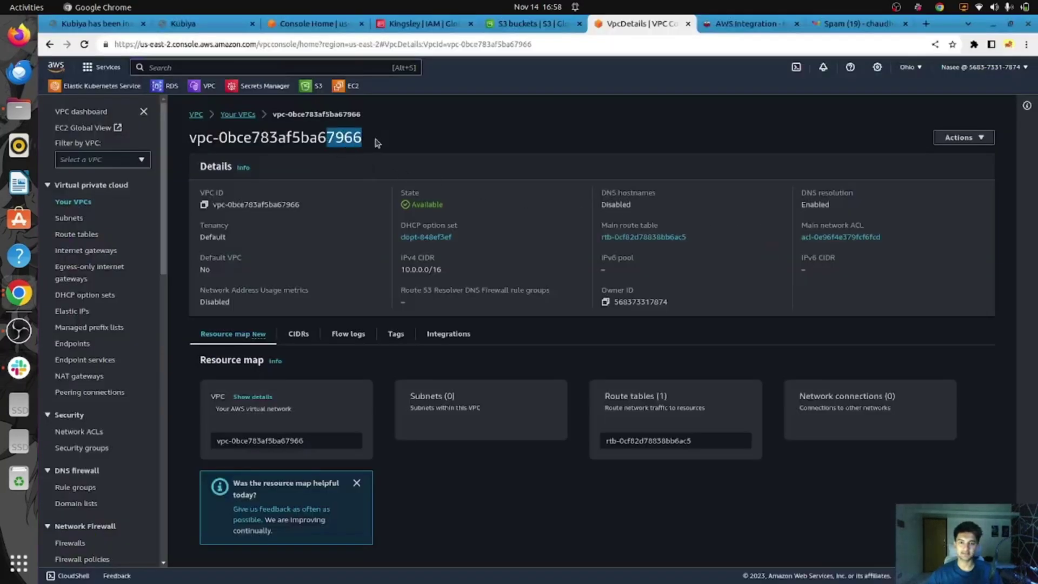
pyautogui.hotkey('alt', 'Tab')
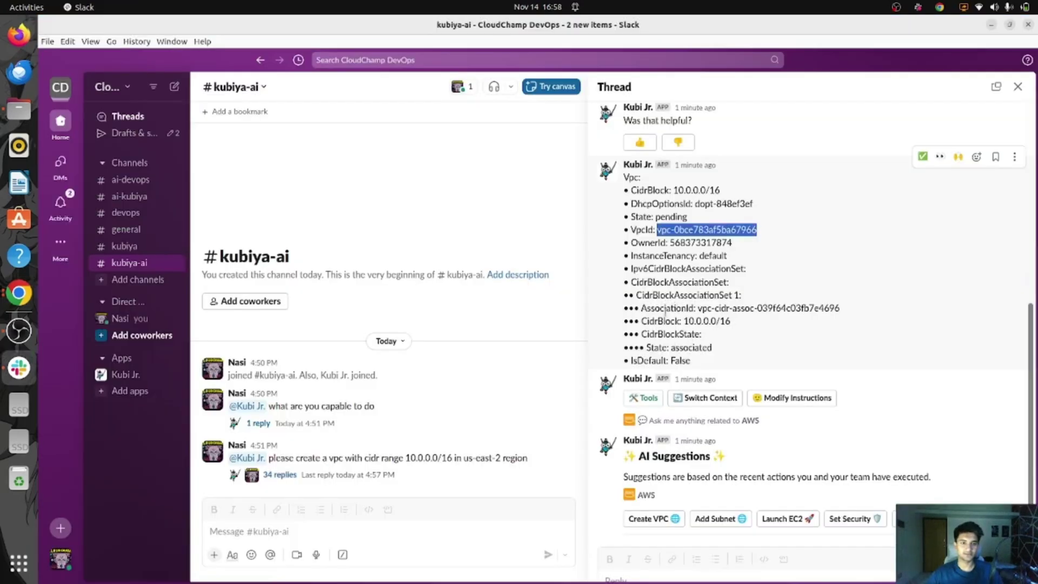
pyautogui.hotkey('alt', 'Tab')
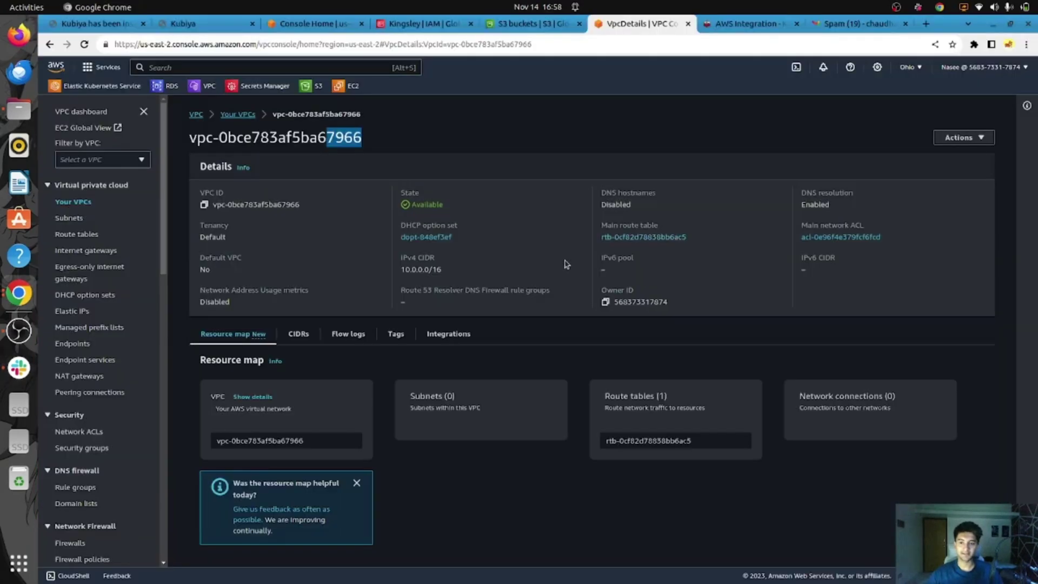
pyautogui.hotkey('alt', 'Tab')
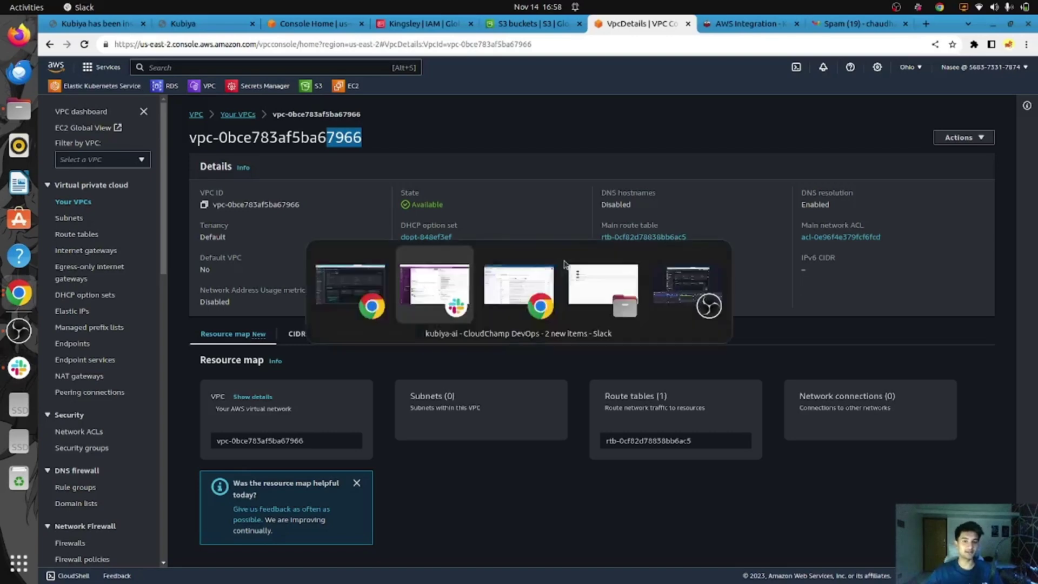
pyautogui.click(807, 295)
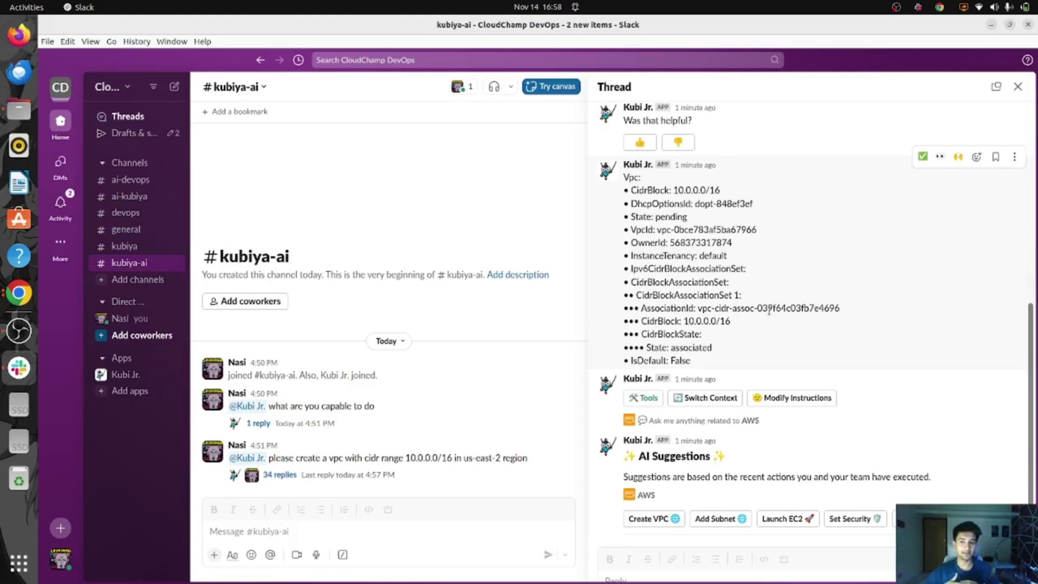
pyautogui.hotkey('alt', 'Tab')
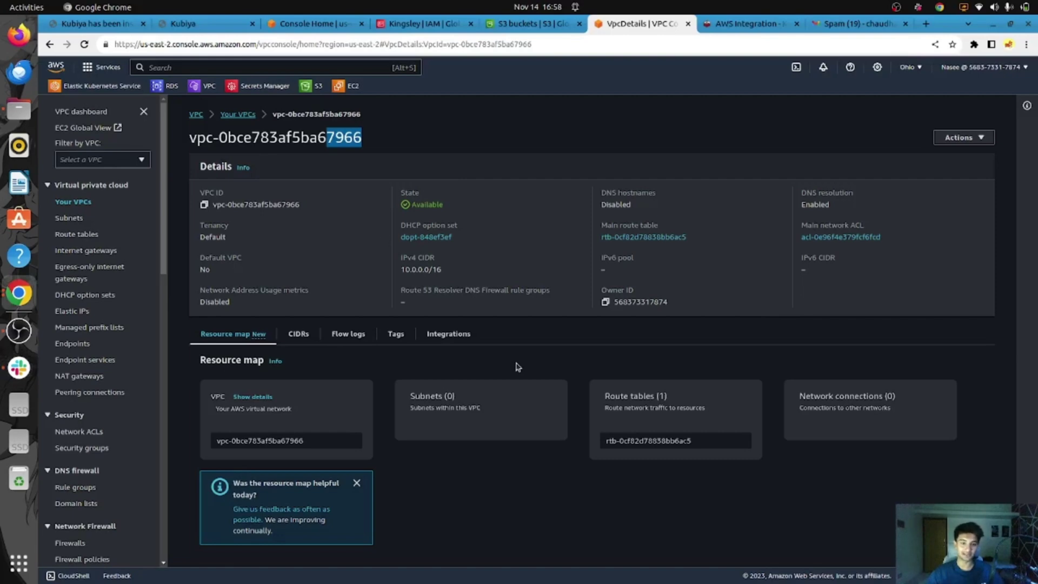
pyautogui.hotkey('alt', 'Tab')
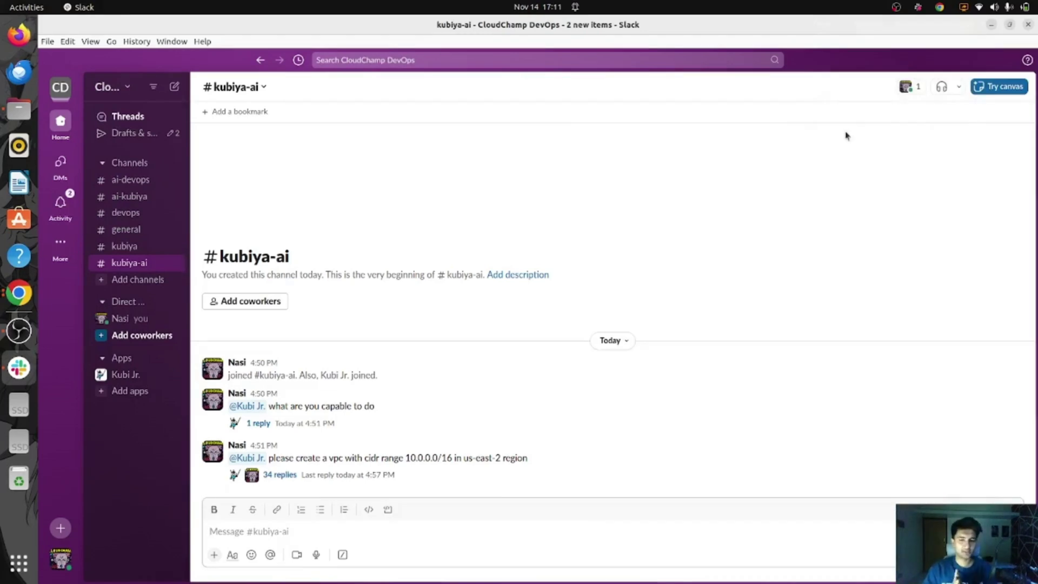
pyautogui.write('@')
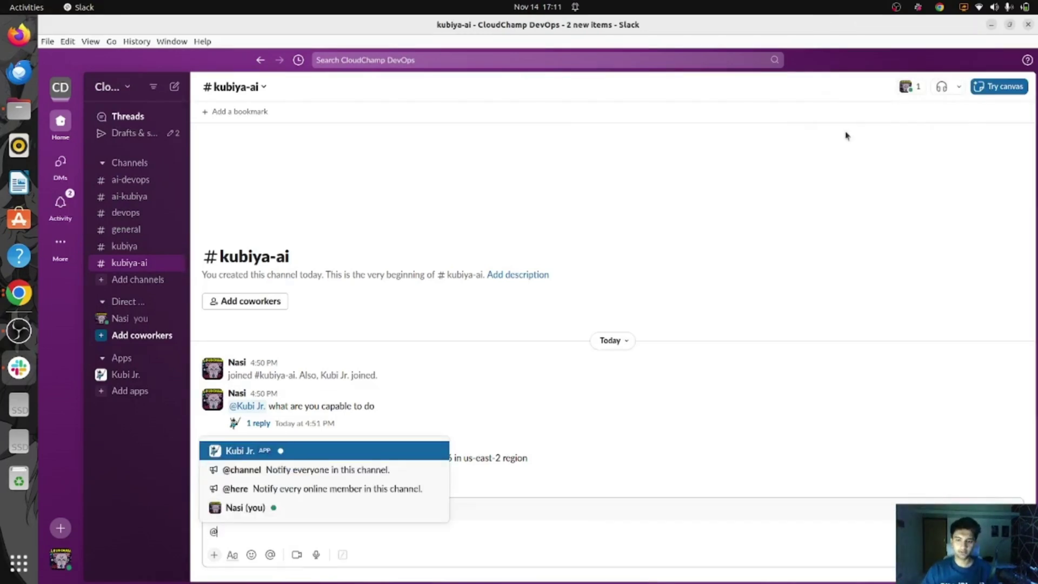
pyautogui.press('Return')
pyautogui.moveTo(426, 458); pyautogui.dragTo(247, 458)
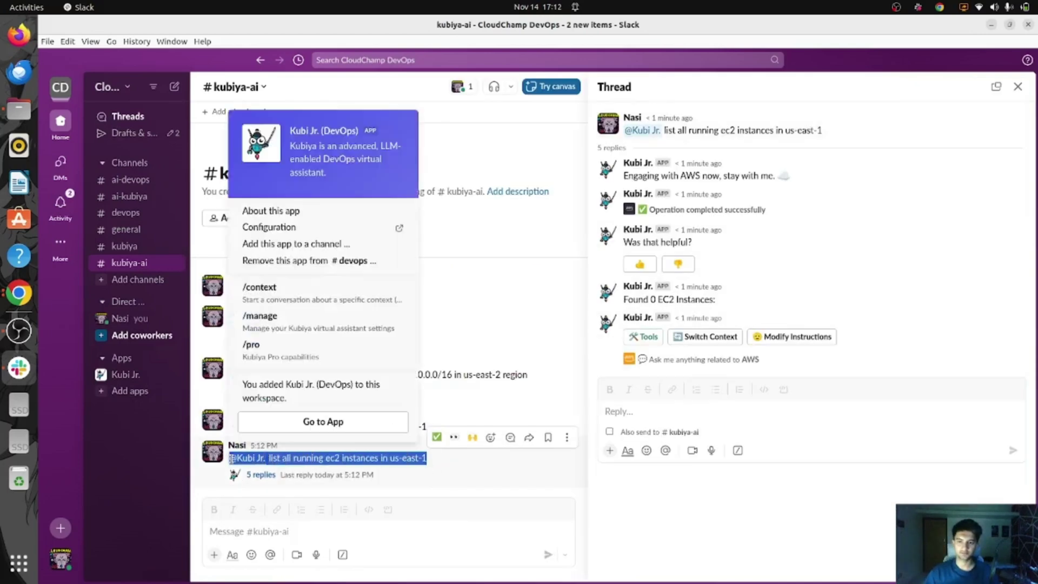
pyautogui.hotkey('ctrl', 'c')
pyautogui.click(245, 528)
pyautogui.hotkey('ctrl', 'v')
pyautogui.press('Return')
# Step: Switch the EC2 console to US West (Oregon) and compare its instances with Kubi Jr.'s thread reply
pyautogui.hotkey('alt', 'Tab')
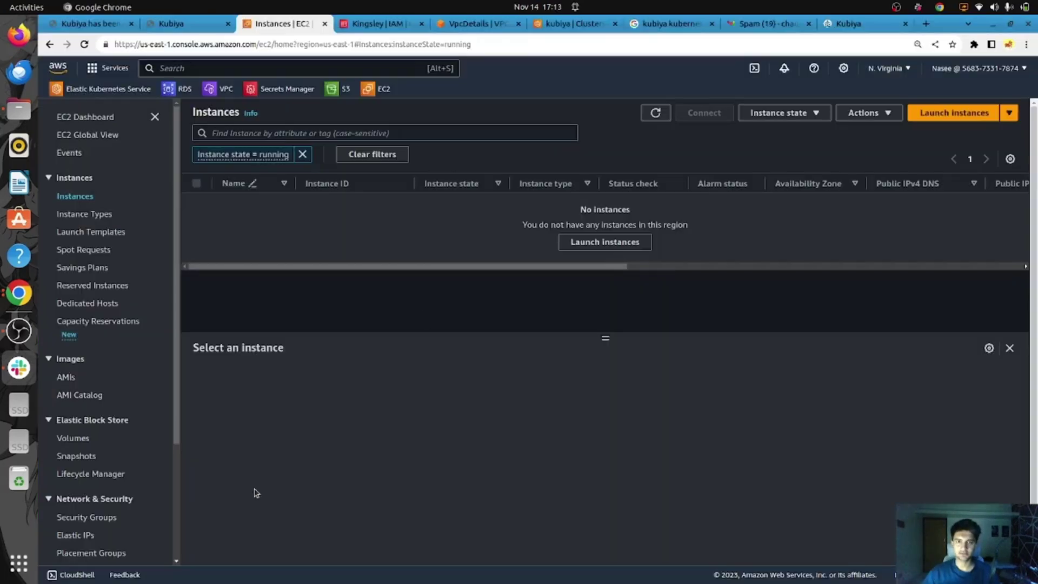
pyautogui.click(871, 69)
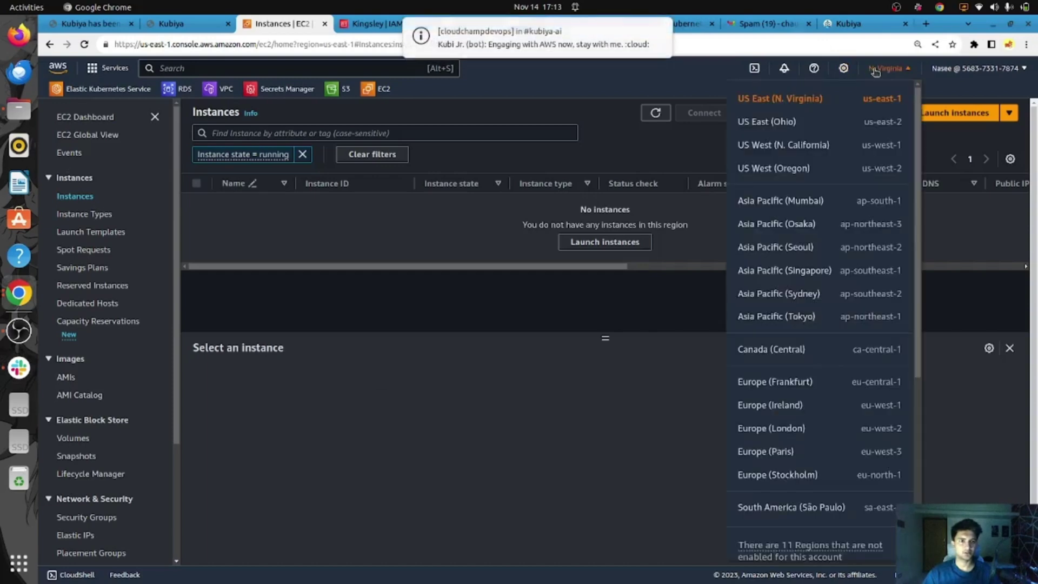
pyautogui.click(817, 171)
pyautogui.hotkey('alt', 'Tab')
pyautogui.click(309, 475)
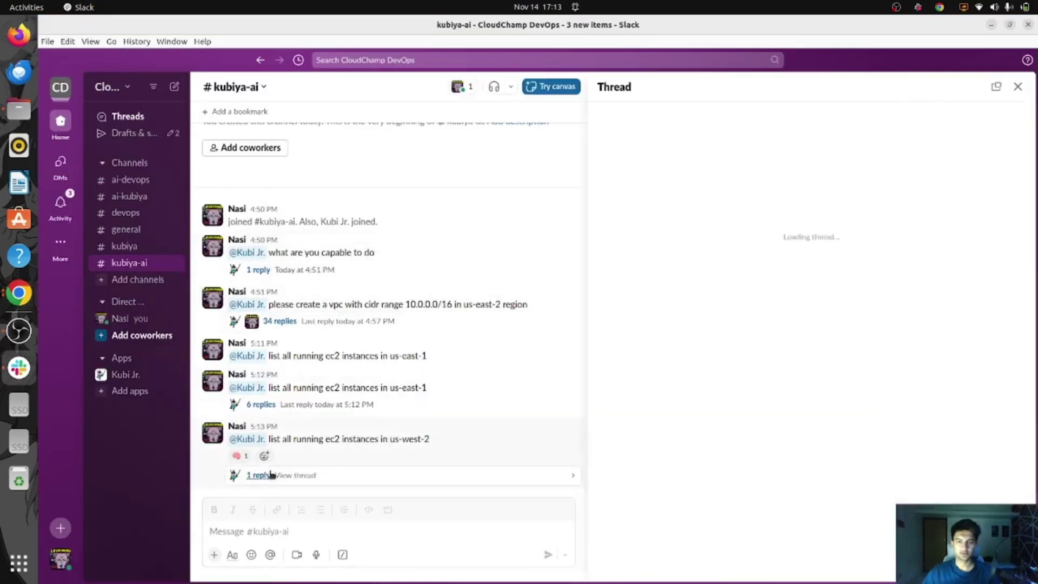
pyautogui.hotkey('alt', 'Tab')
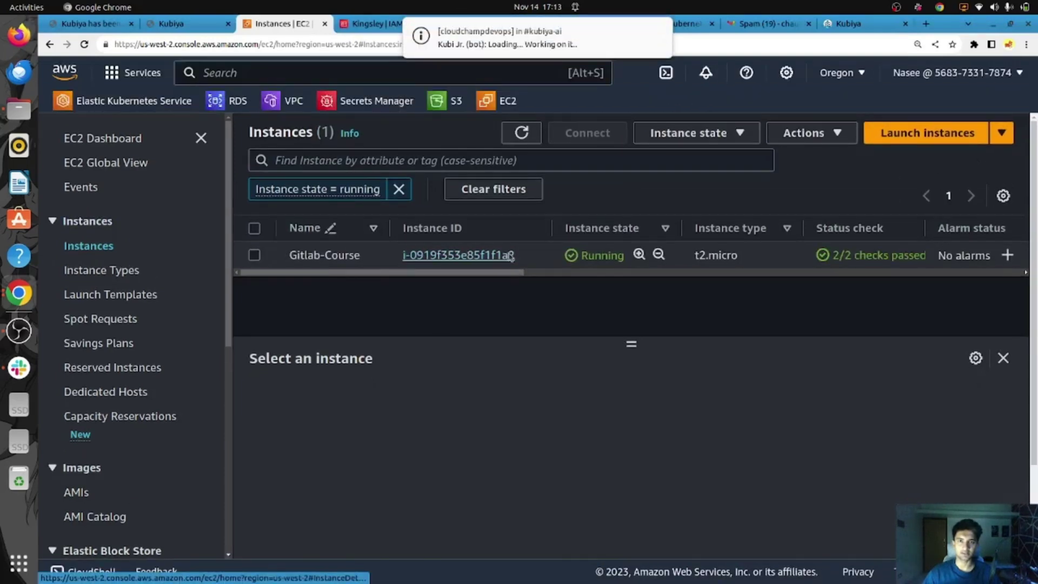
pyautogui.hotkey('alt', 'Tab')
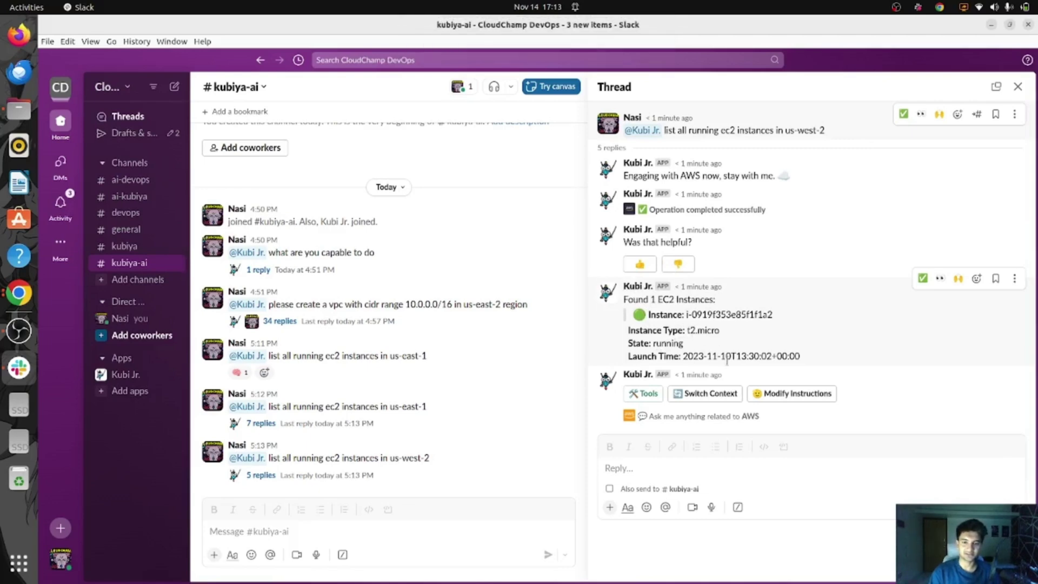
pyautogui.click(674, 468)
pyautogui.write('@')
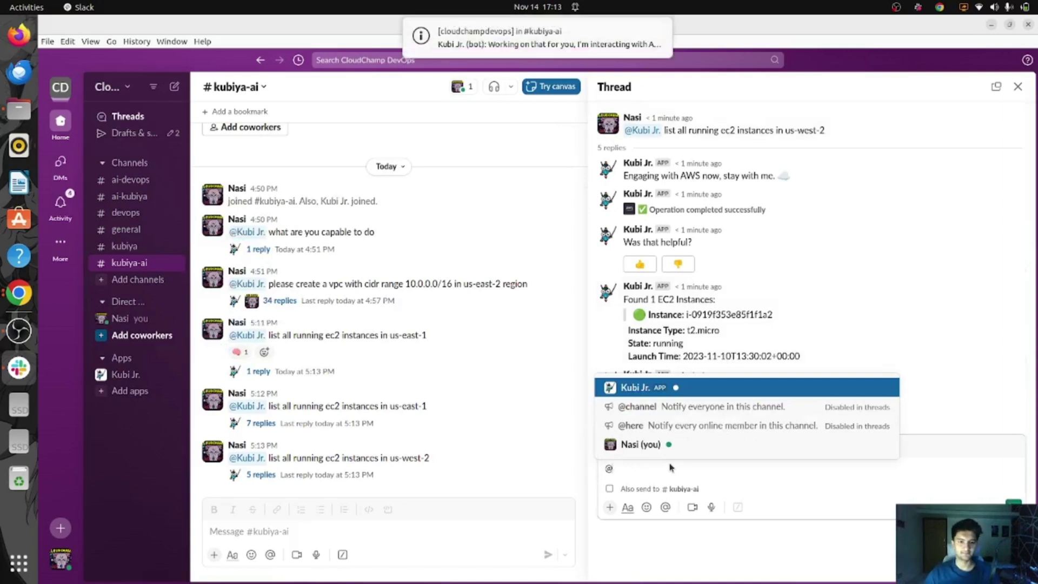
pyautogui.press('Return')
pyautogui.write('please terminate the ins')
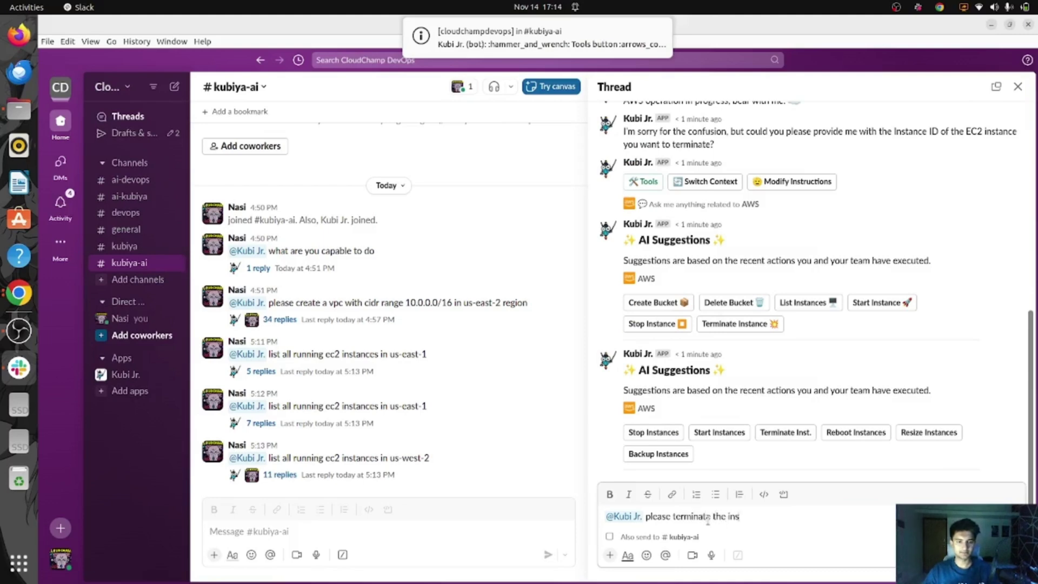
pyautogui.write('tance wi')
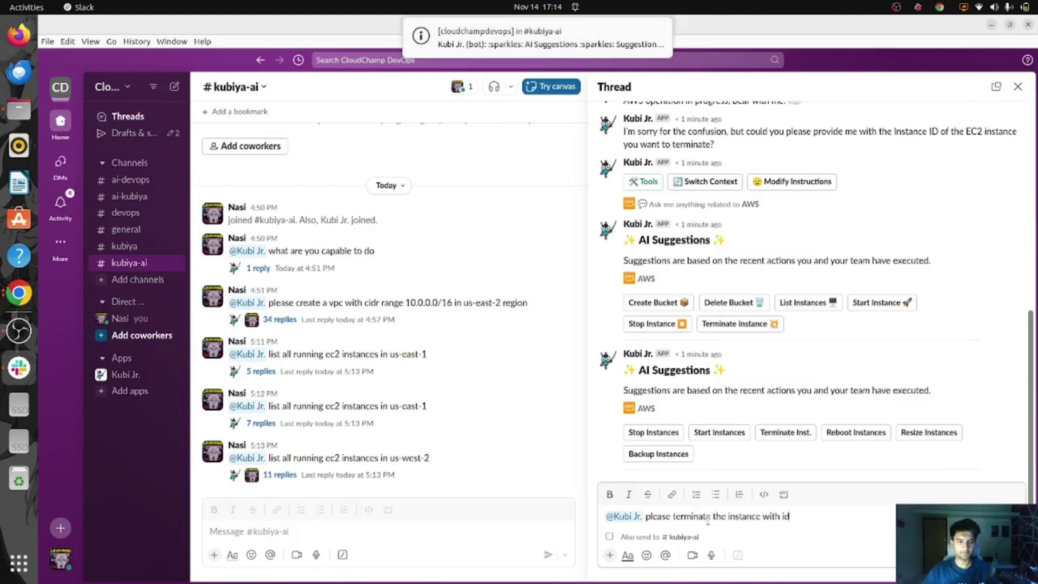
pyautogui.write('th id')
pyautogui.hotkey('ctrl', 'v')
pyautogui.press('Return')
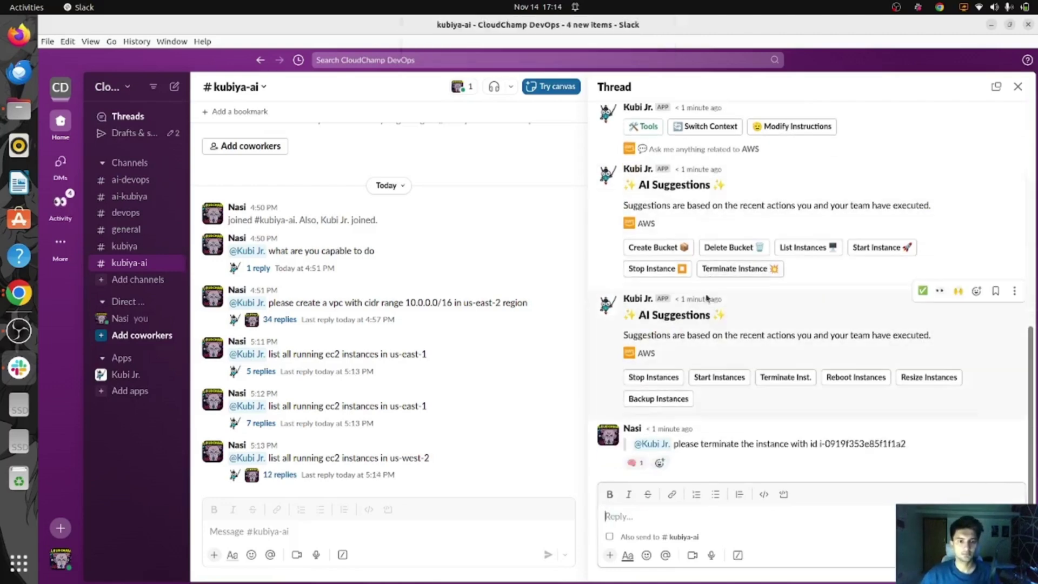
pyautogui.moveTo(642, 468)
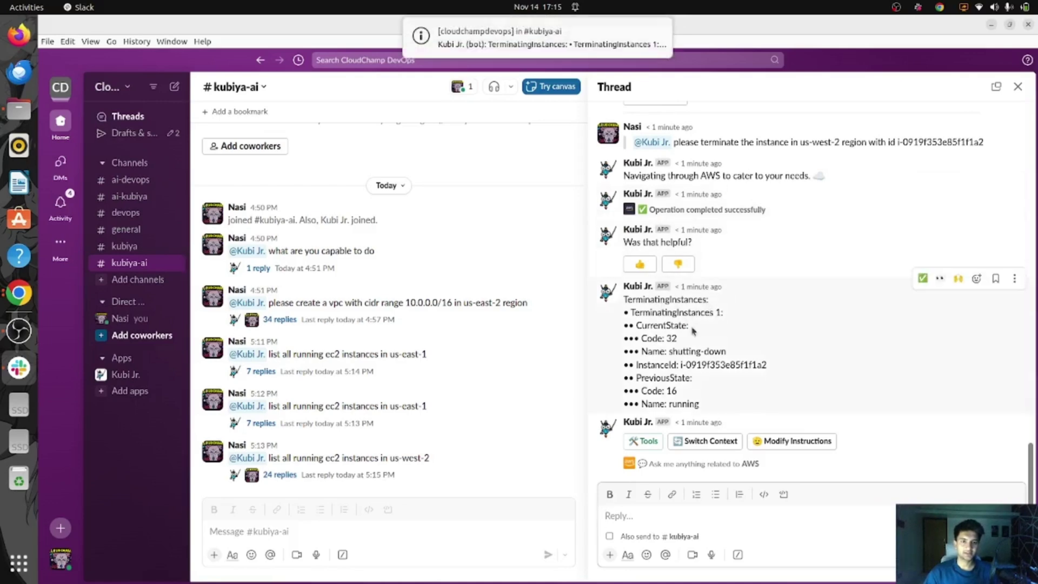
# Step: Refresh EC2 Instances and remove the 'Instance state = running' filter to see Gitlab-Course shutting down
pyautogui.hotkey('alt', 'Tab')
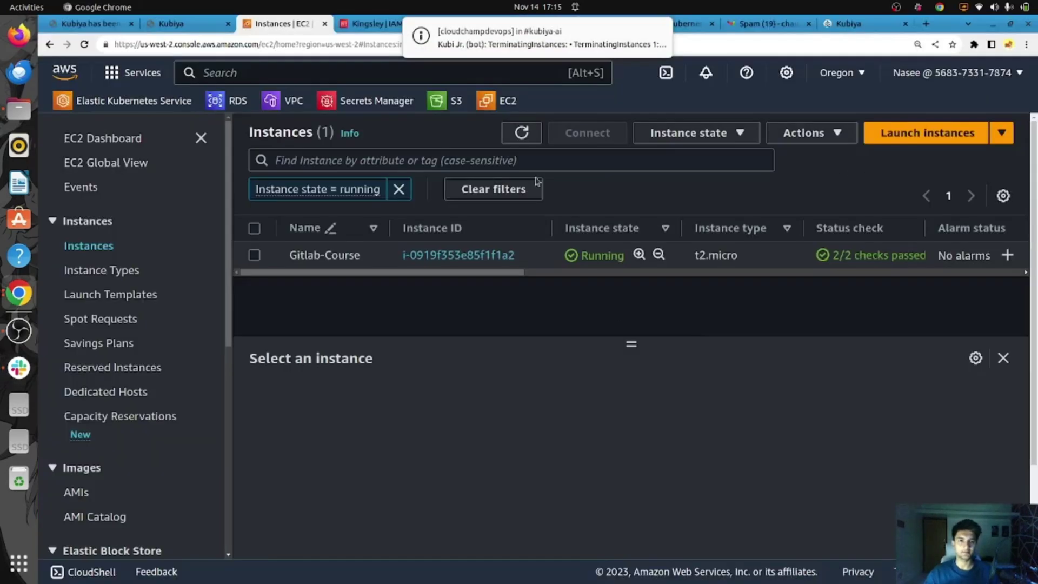
pyautogui.click(521, 133)
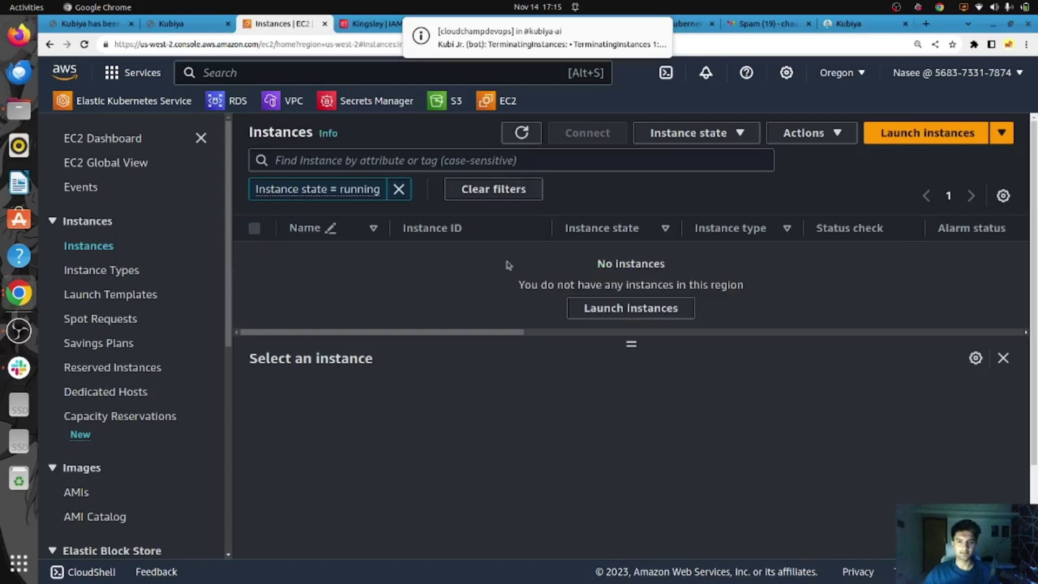
pyautogui.click(400, 190)
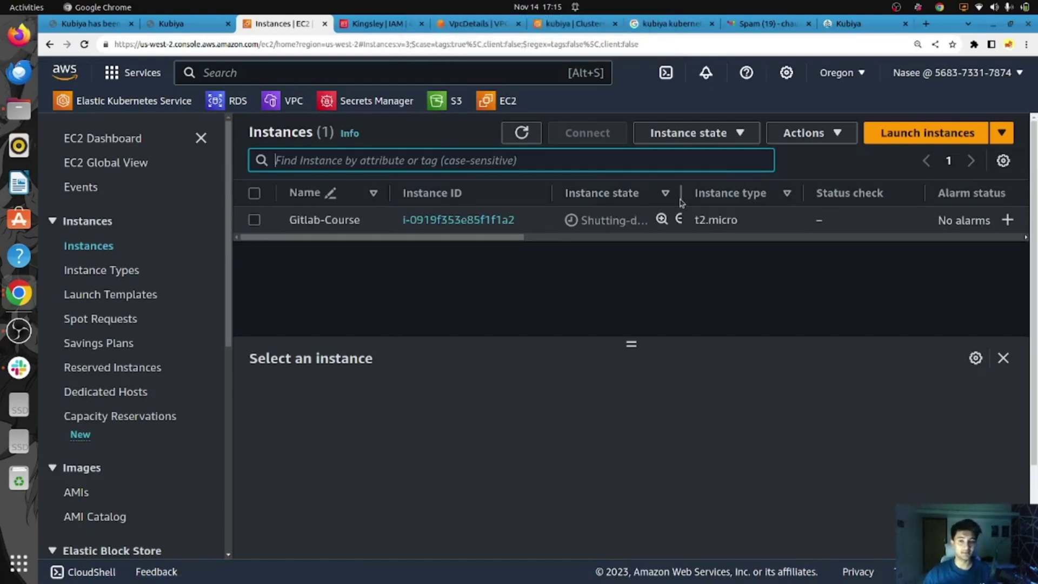
pyautogui.hotkey('alt', 'Tab')
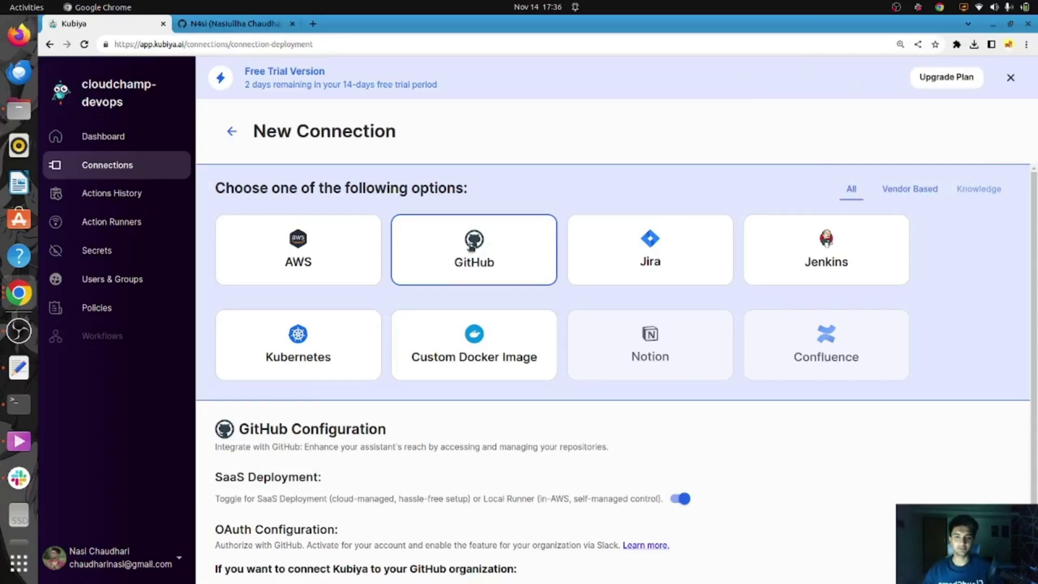
# Step: Launch Install GitHub App from Kubiya's GitHub connection settings
pyautogui.scroll(-2, 471, 246)
pyautogui.scroll(2, 473, 222)
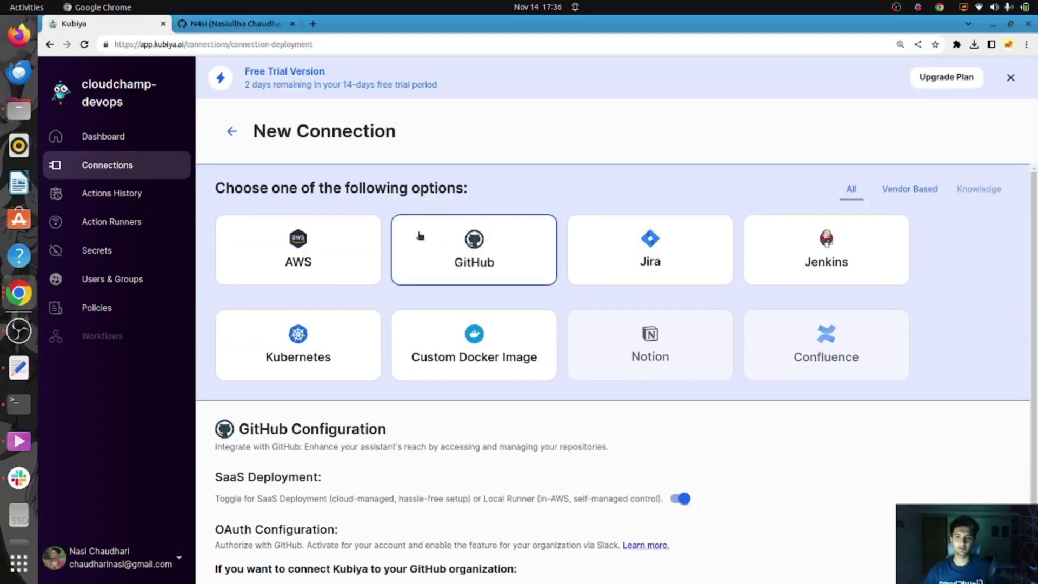
pyautogui.scroll(-2, 420, 235)
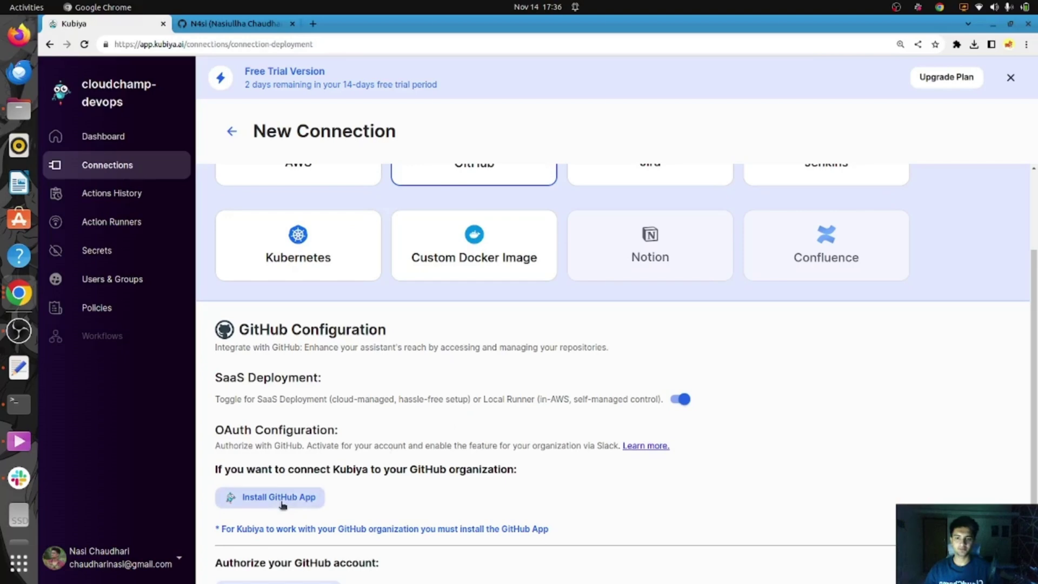
pyautogui.click(277, 498)
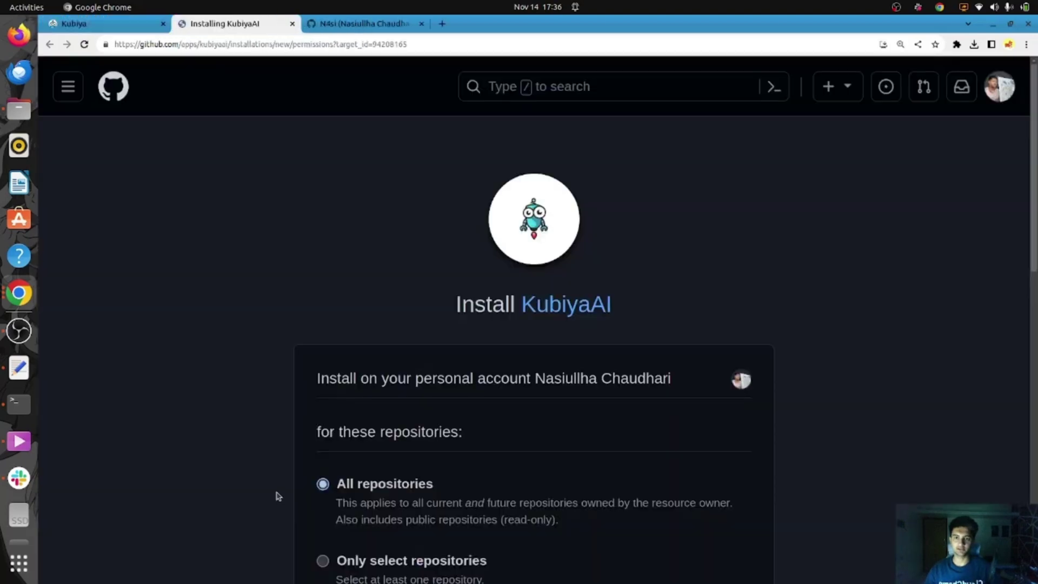
# Step: Install KubiyaAI on the personal GitHub account for all repositories, confirming with the account password
pyautogui.scroll(-17, 277, 497)
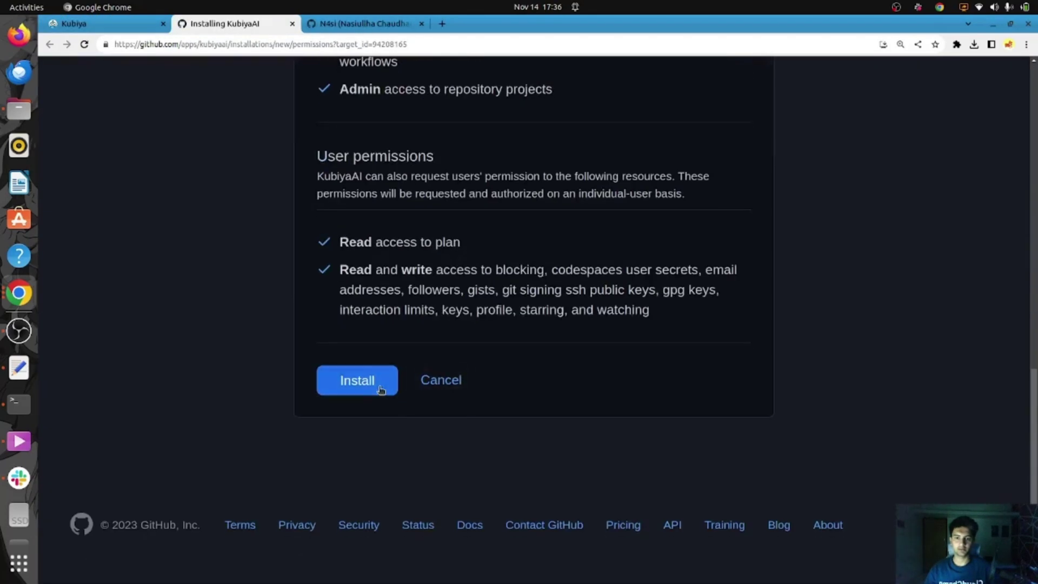
pyautogui.click(380, 387)
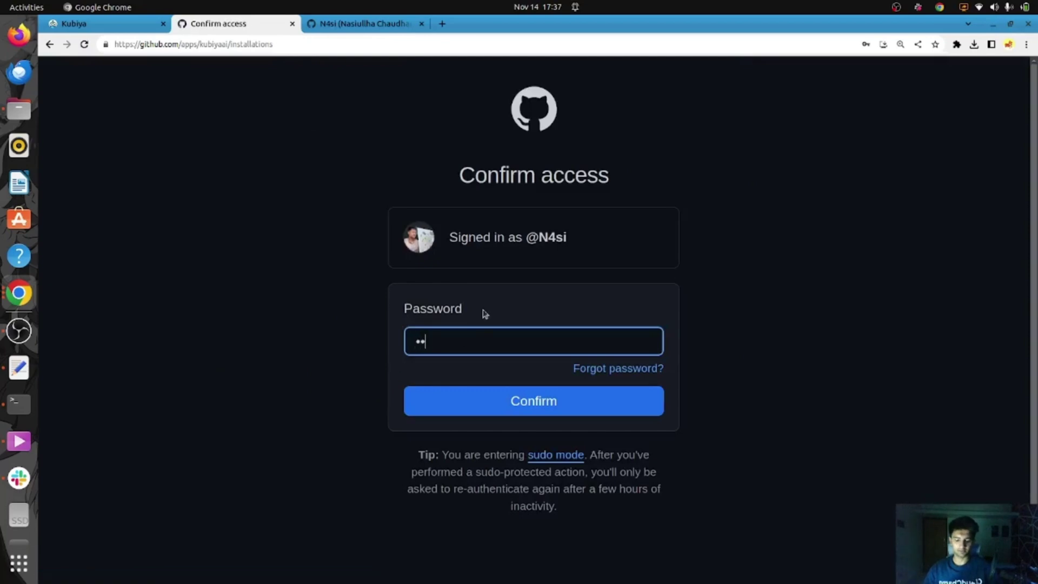
pyautogui.press('Return')
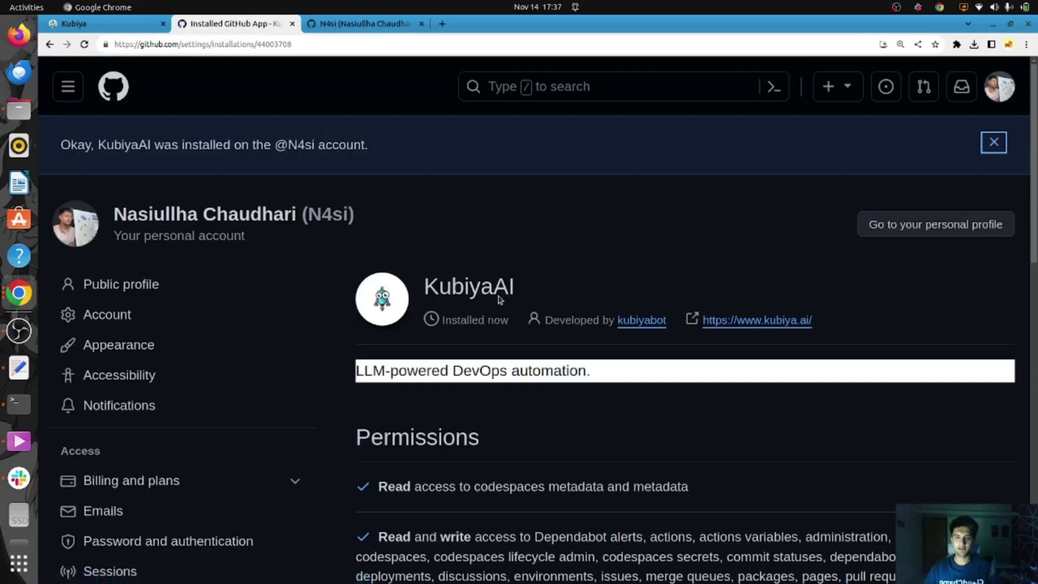
pyautogui.scroll(-18, 649, 230)
pyautogui.scroll(3, 643, 233)
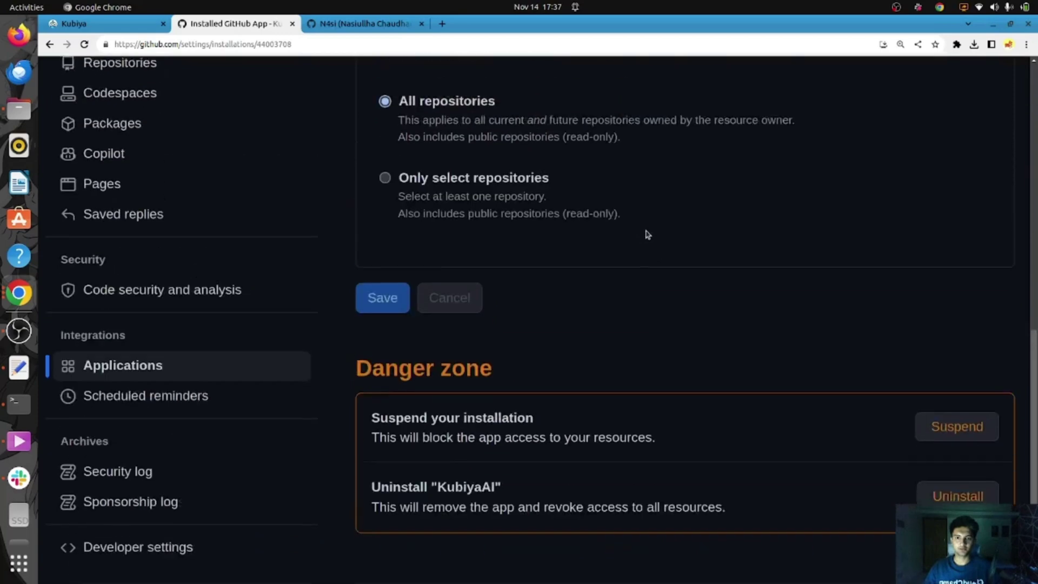
pyautogui.scroll(10, 638, 238)
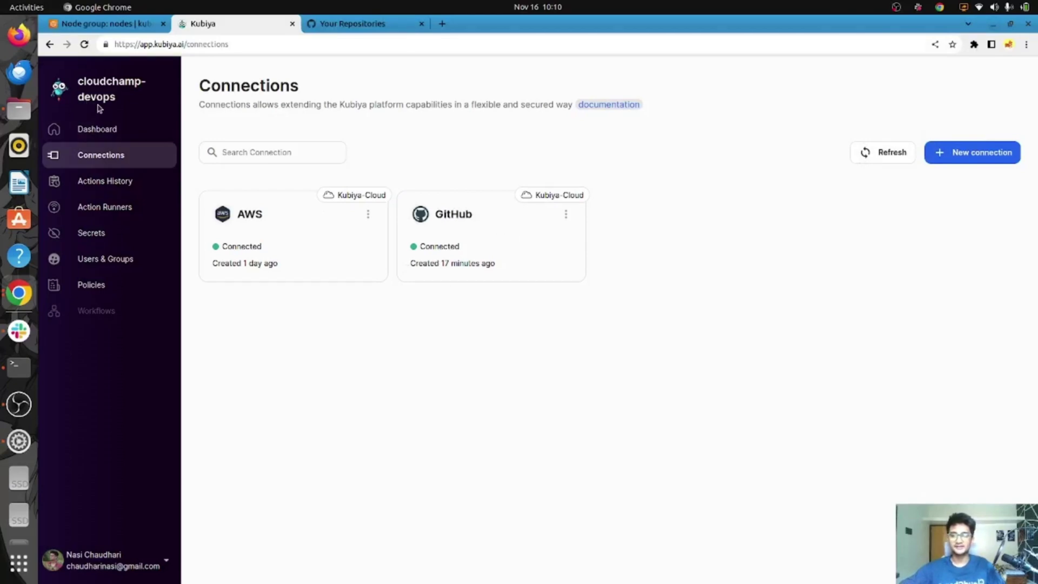
# Step: Browse the 29 repositories under Your Repositories on GitHub, then go to Slack's kubi-github channel
pyautogui.click(329, 32)
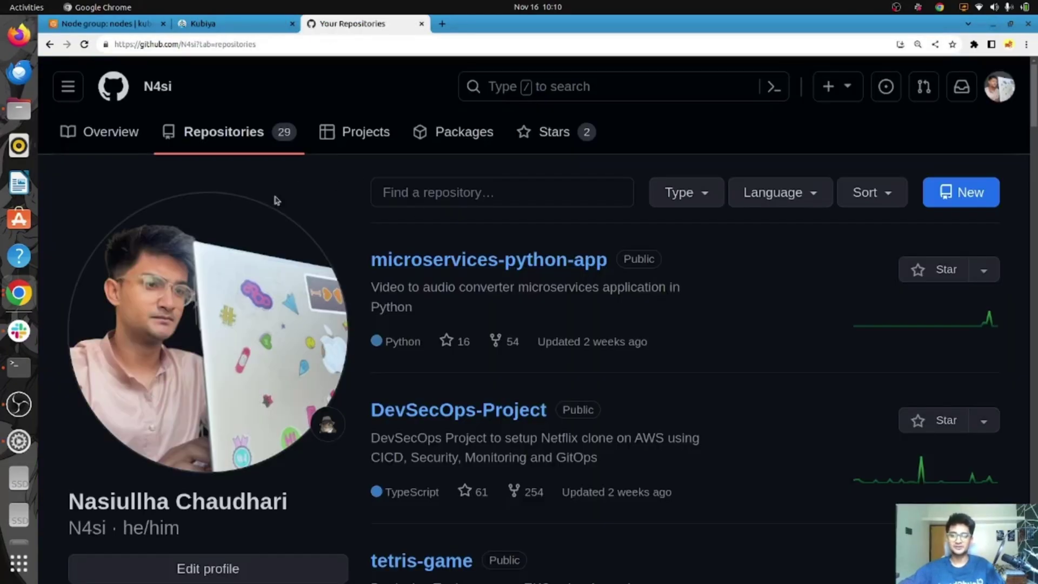
pyautogui.scroll(-5, 517, 294)
pyautogui.scroll(5, 519, 287)
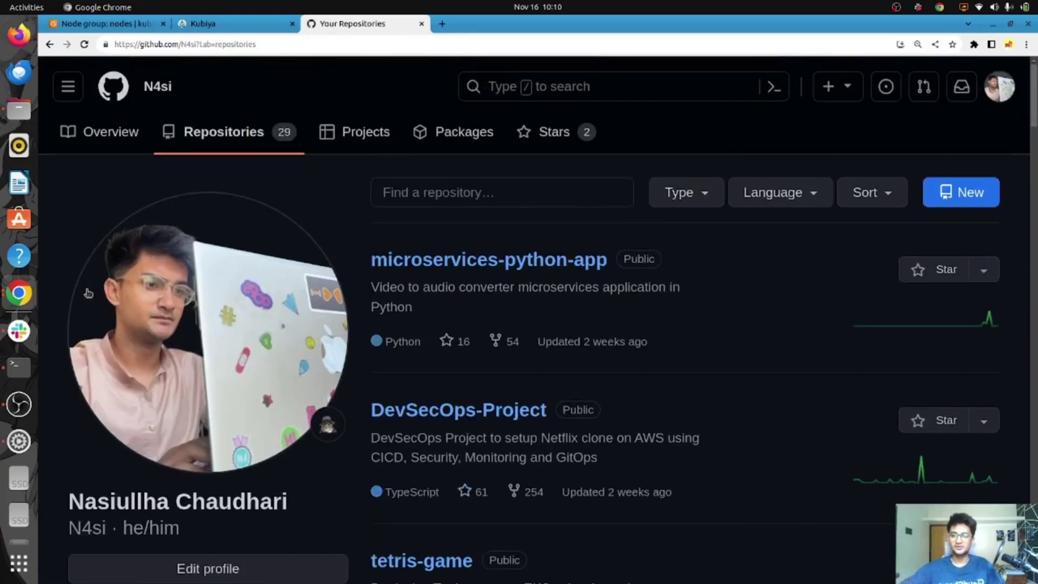
pyautogui.click(19, 331)
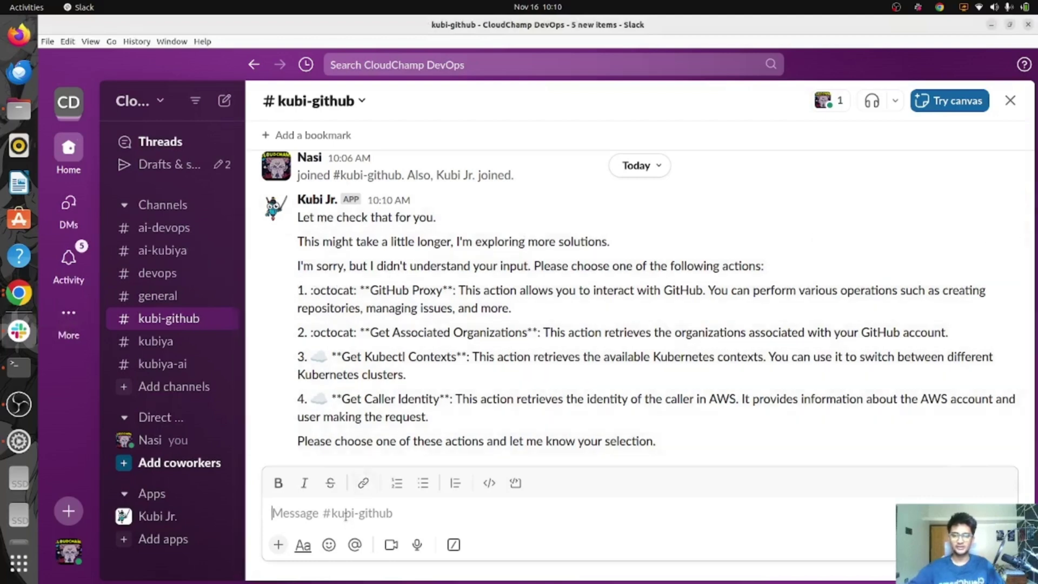
pyautogui.write('@')
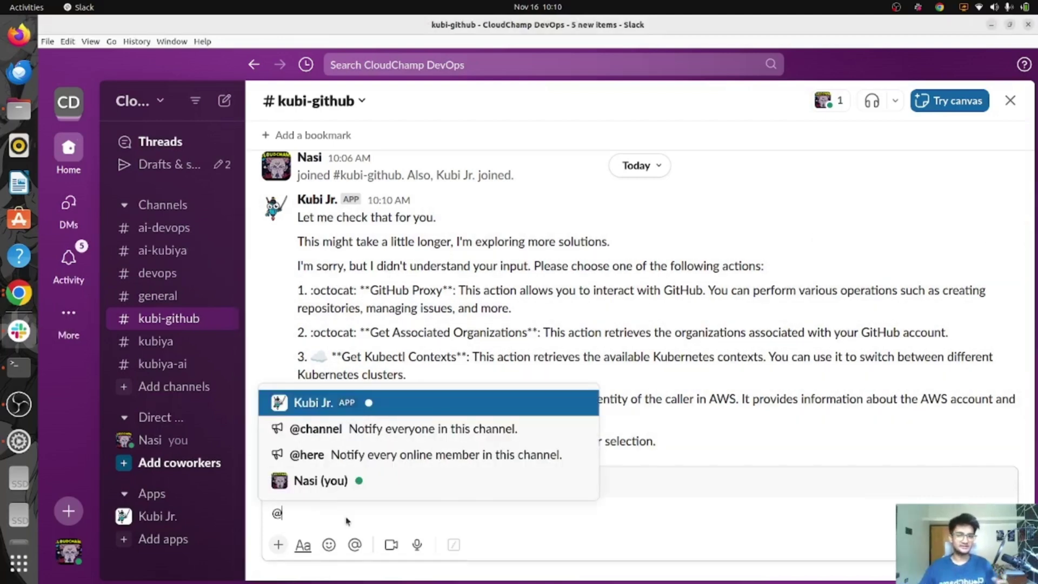
pyautogui.press('Return')
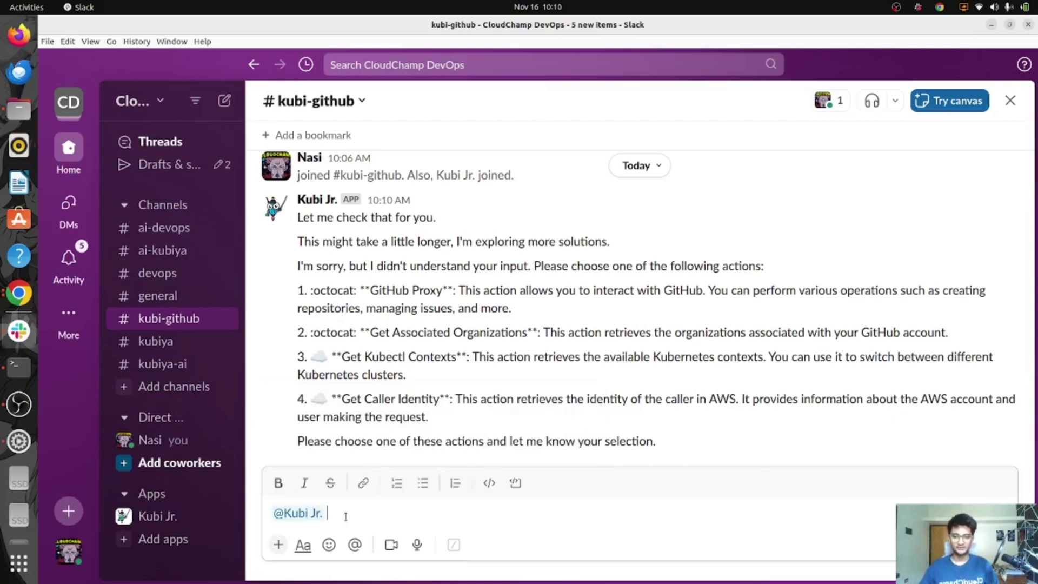
pyautogui.write('Please l')
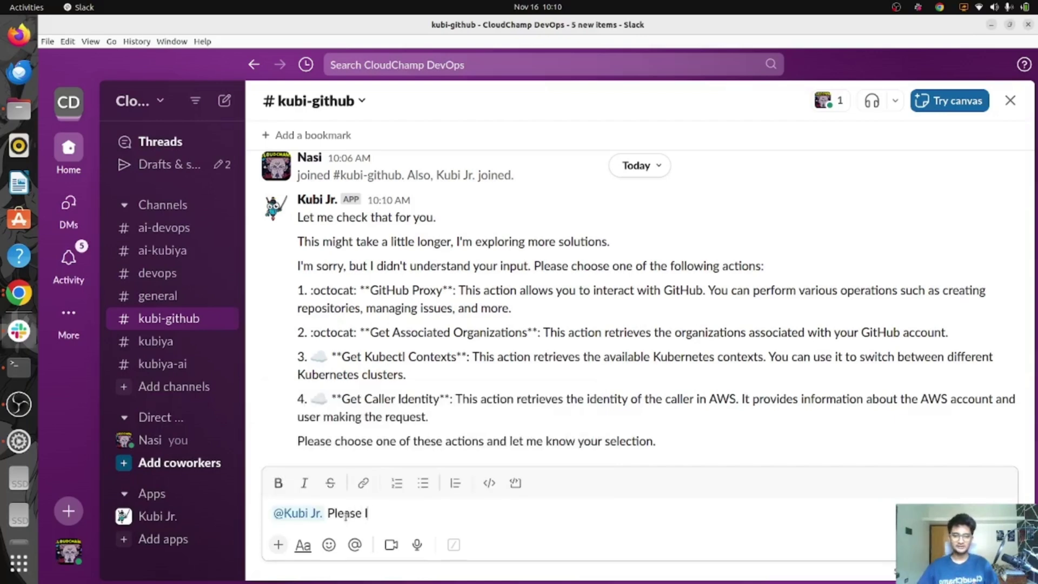
pyautogui.write('ist all public repositr')
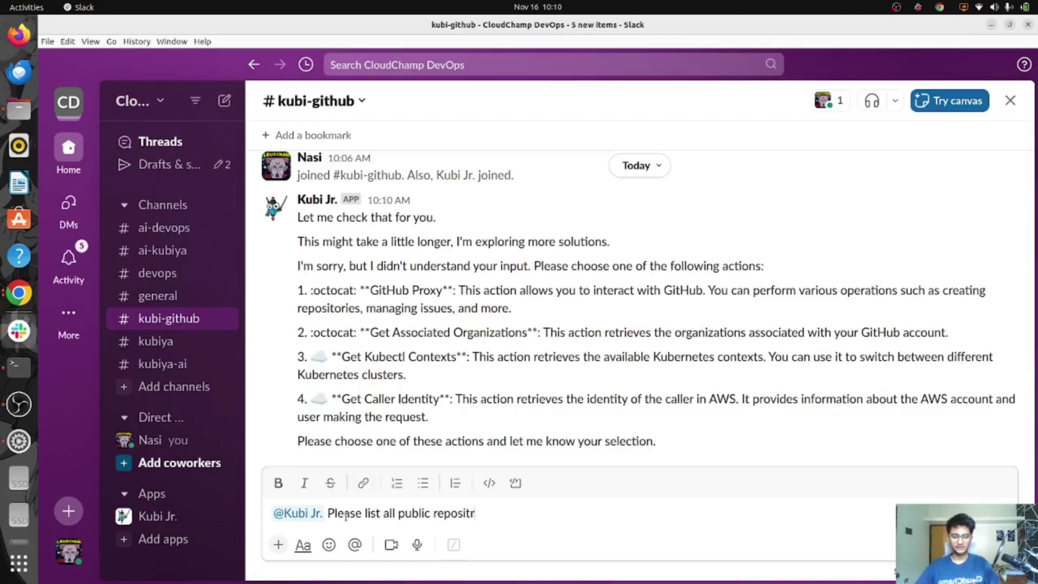
pyautogui.write('o')
pyautogui.press('BackSpace')
pyautogui.press('BackSpace')
pyautogui.write('ory in my account')
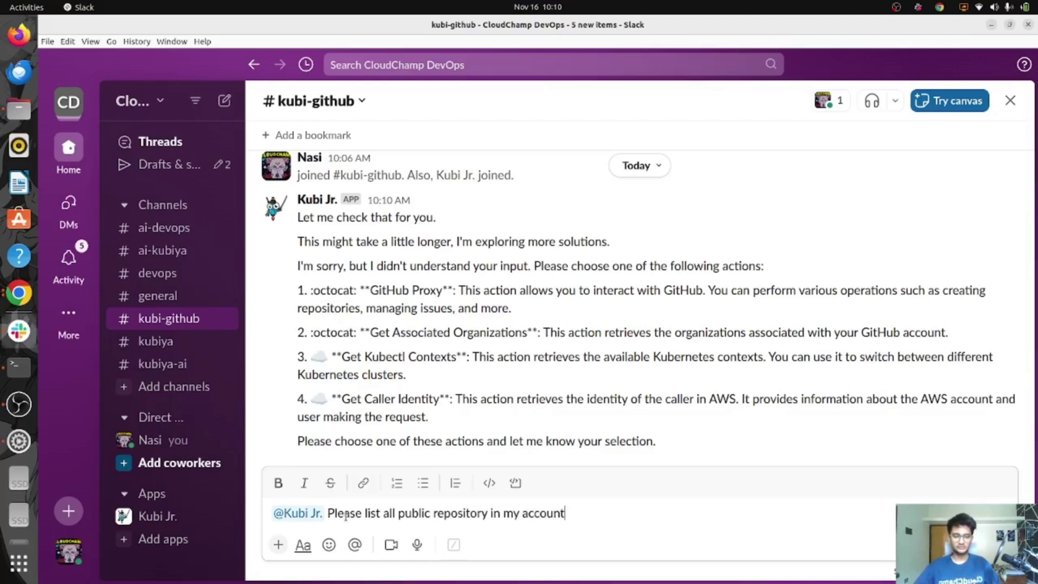
pyautogui.press('Return')
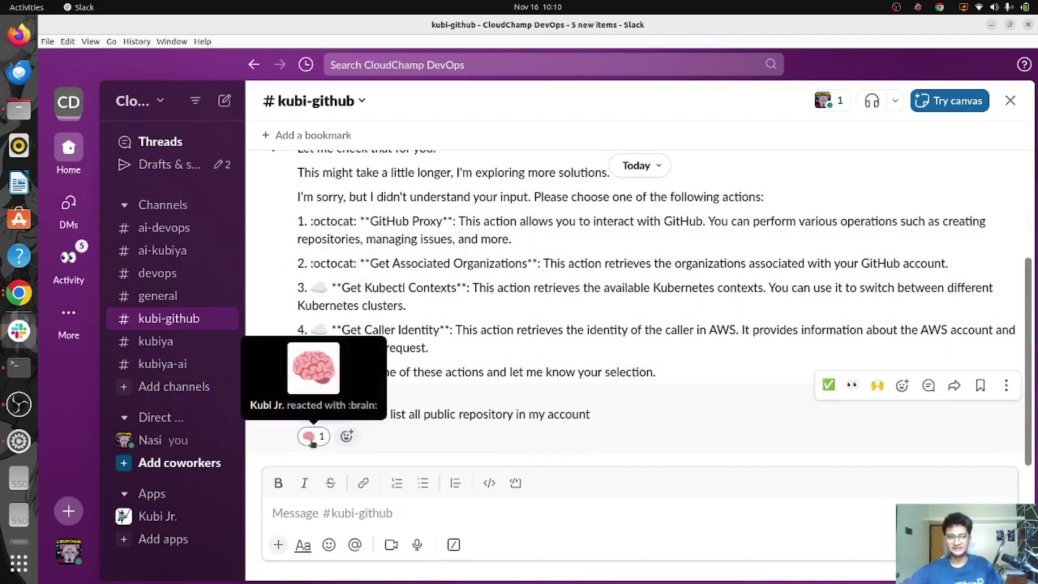
pyautogui.click(336, 436)
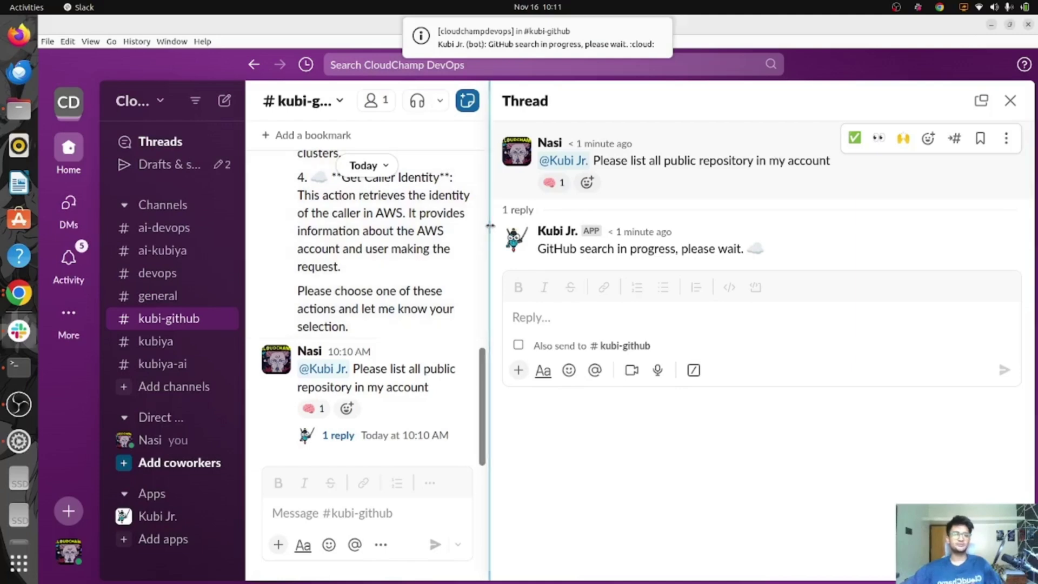
pyautogui.moveTo(490, 226); pyautogui.dragTo(500, 226)
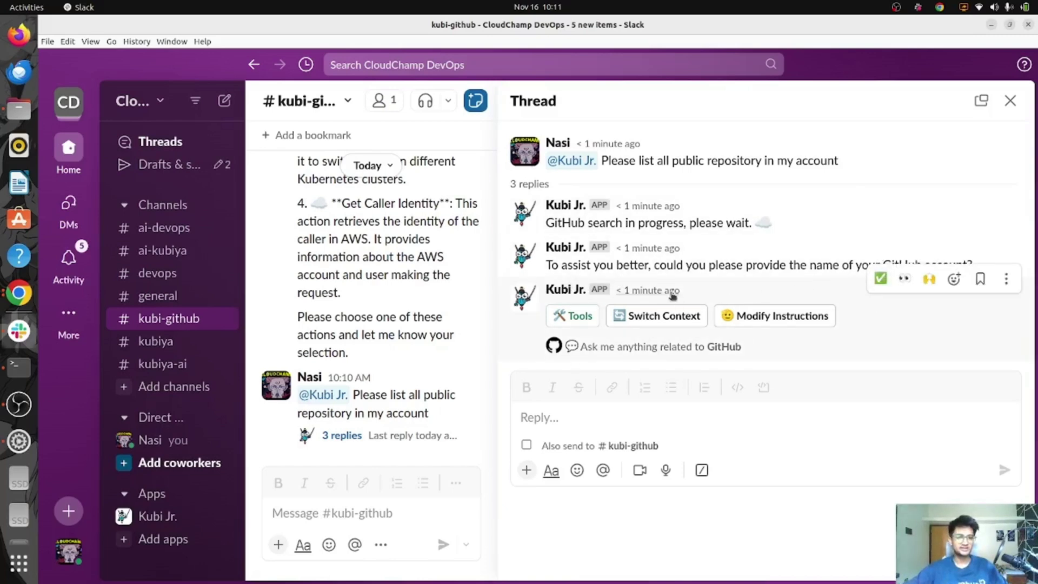
pyautogui.click(743, 423)
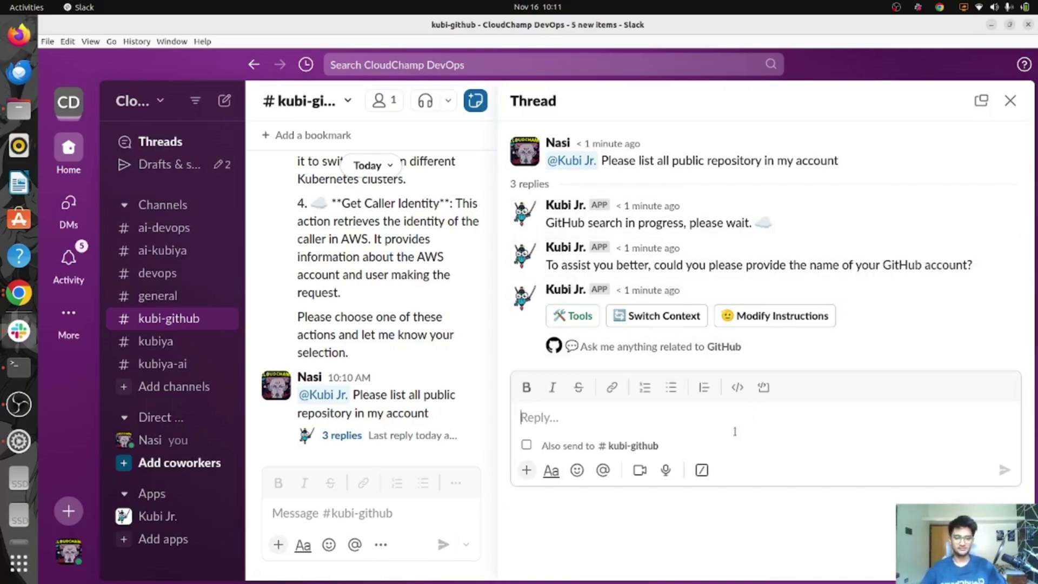
pyautogui.write('@Kubi Jr. N4si is the name')
pyautogui.press('Return')
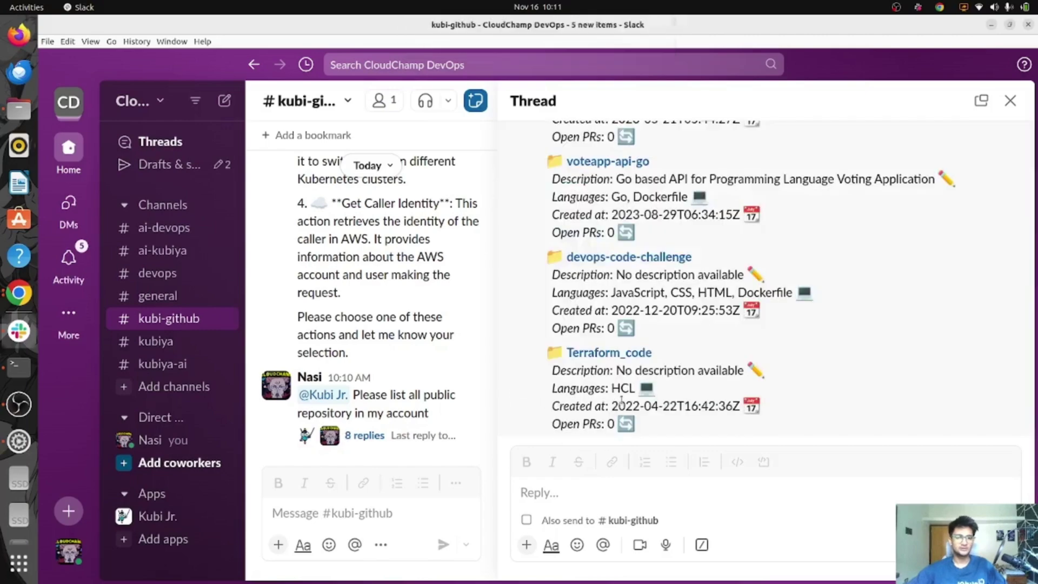
pyautogui.scroll(6, 688, 288)
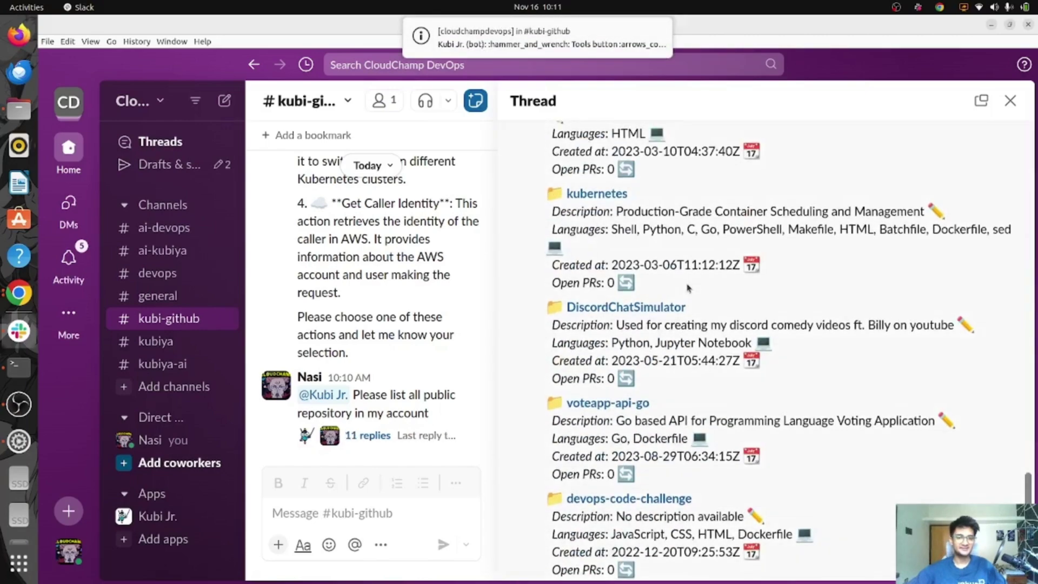
pyautogui.scroll(10, 688, 288)
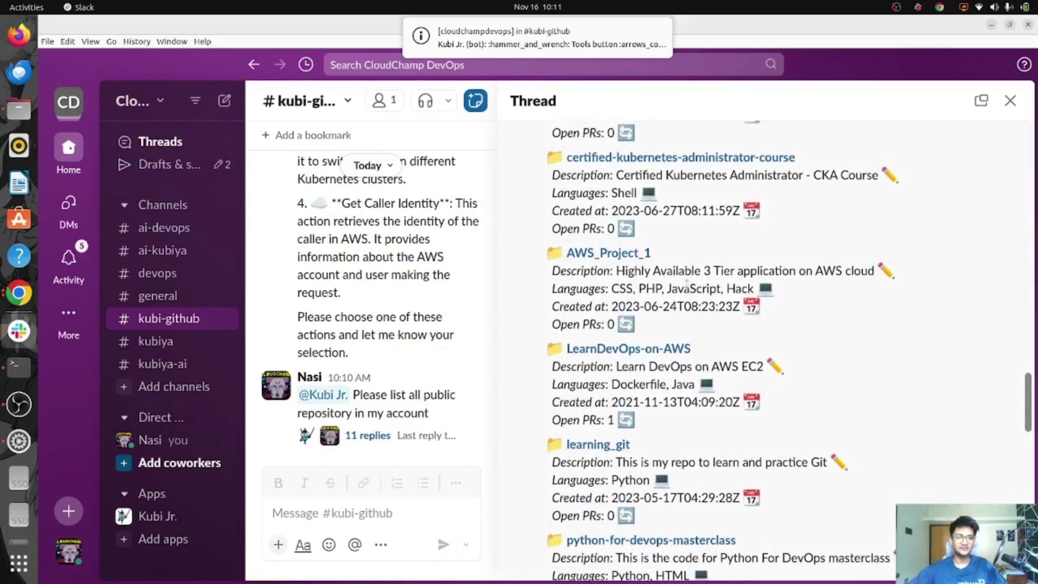
pyautogui.scroll(8, 687, 283)
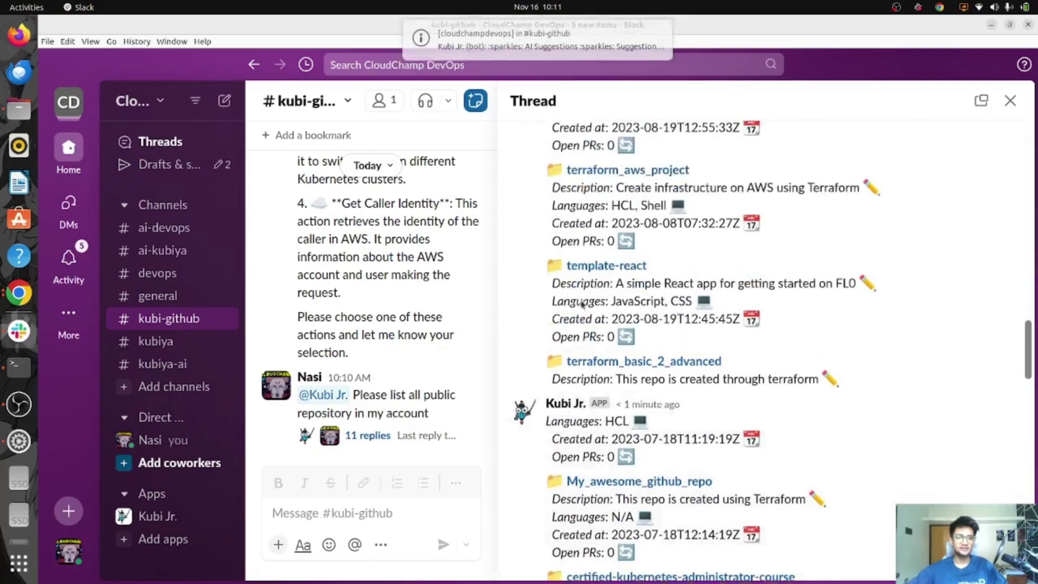
pyautogui.scroll(8, 582, 304)
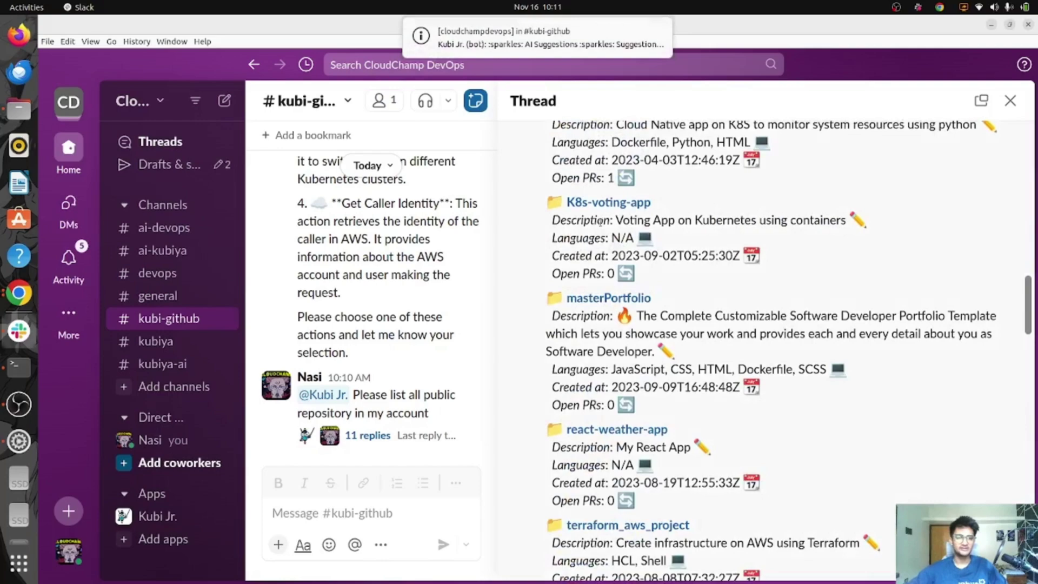
pyautogui.scroll(4, 605, 254)
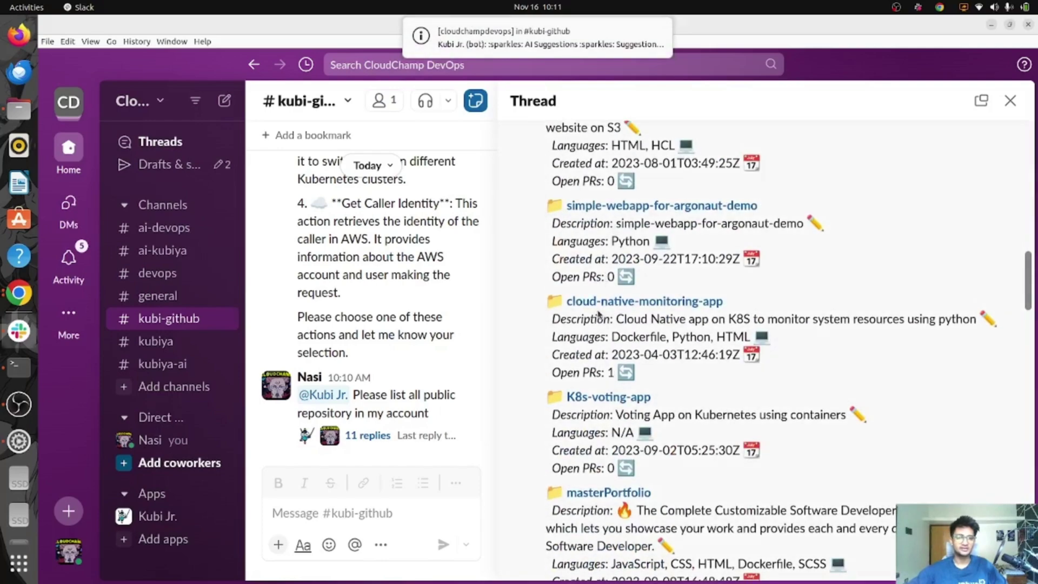
pyautogui.scroll(2, 599, 314)
pyautogui.scroll(10, 635, 280)
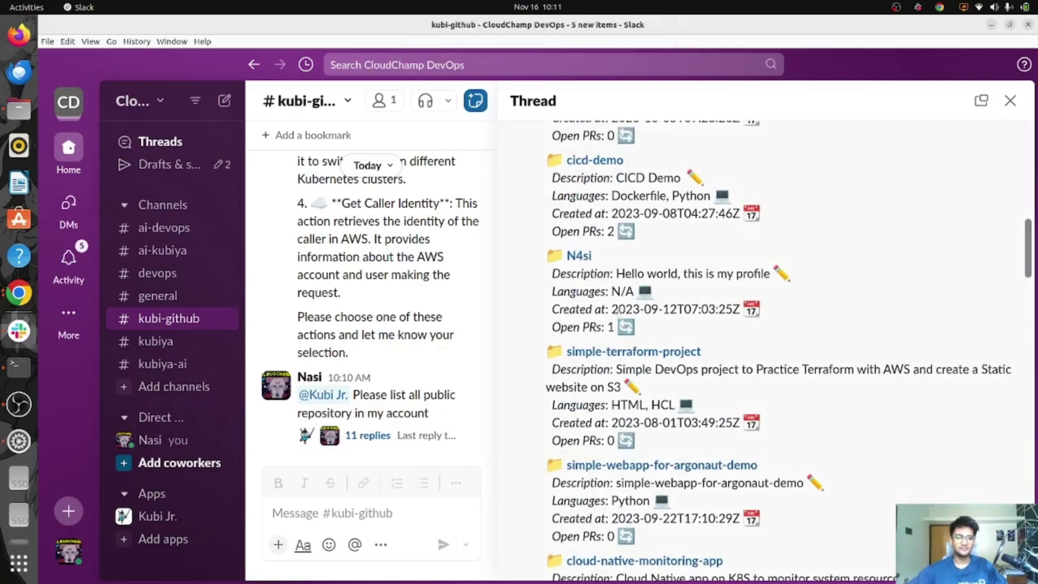
pyautogui.scroll(12, 605, 319)
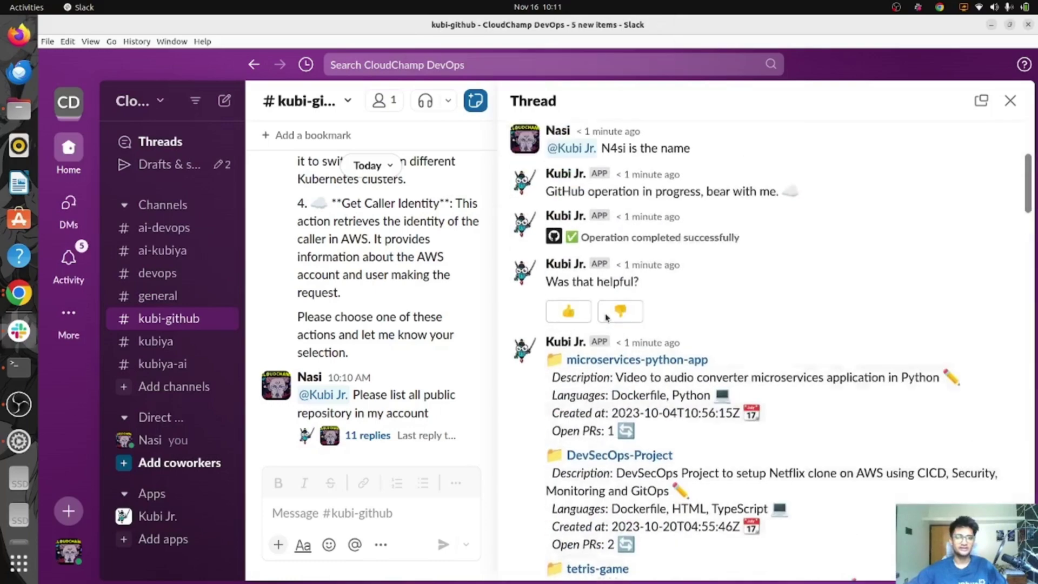
pyautogui.scroll(-2, 627, 349)
# Step: Compare Kubi Jr.'s repository list against the GitHub page, then close the thread
pyautogui.hotkey('alt', 'Tab')
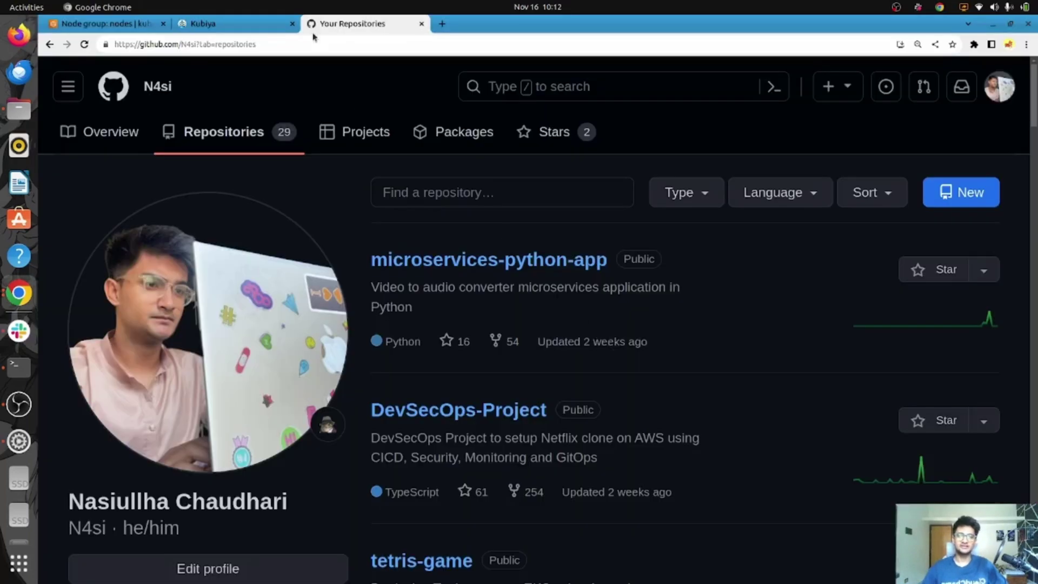
pyautogui.hotkey('alt', 'Tab')
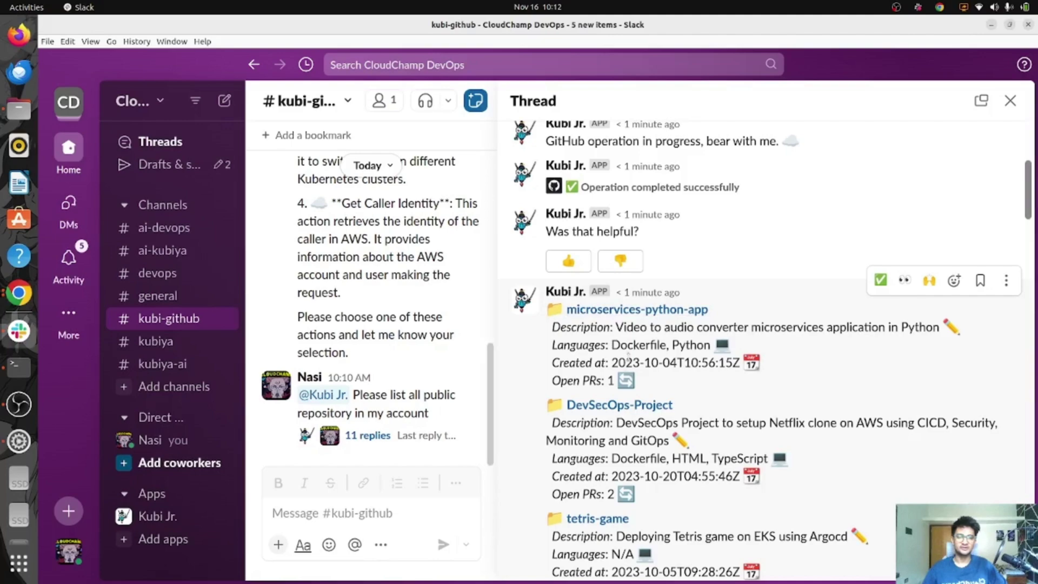
pyautogui.hotkey('alt', 'Tab')
pyautogui.hotkey('alt', 'Tab')
pyautogui.scroll(-2, 794, 400)
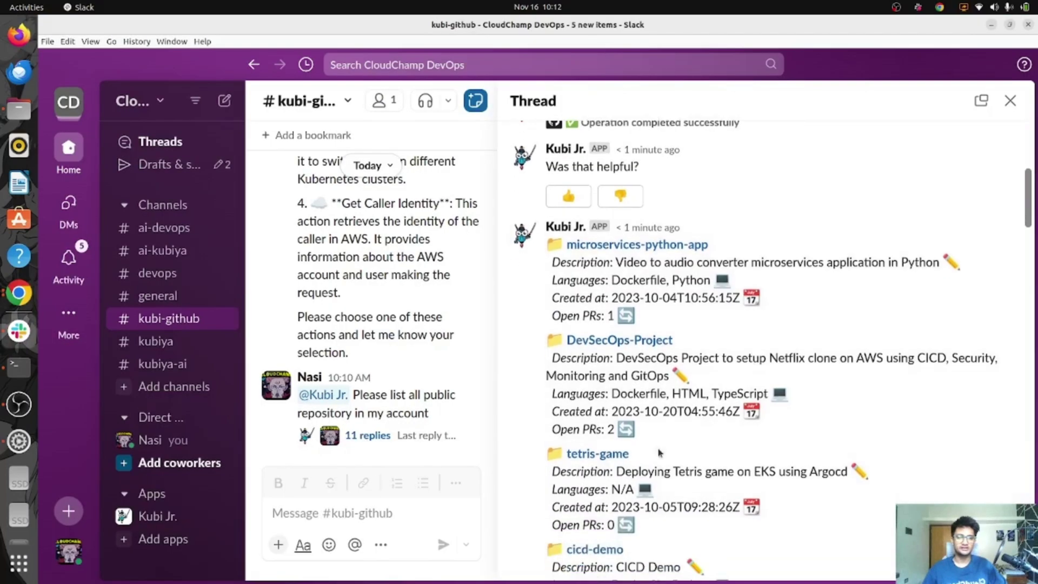
pyautogui.hotkey('alt', 'Tab')
pyautogui.scroll(-2, 529, 401)
pyautogui.scroll(-4, 528, 401)
pyautogui.hotkey('alt', 'Tab')
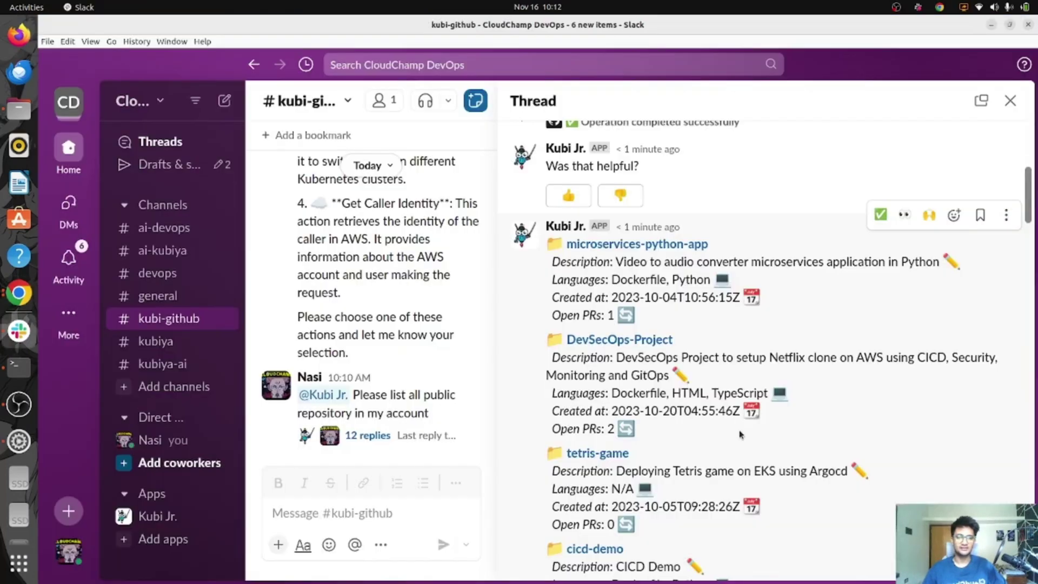
pyautogui.scroll(-1, 740, 411)
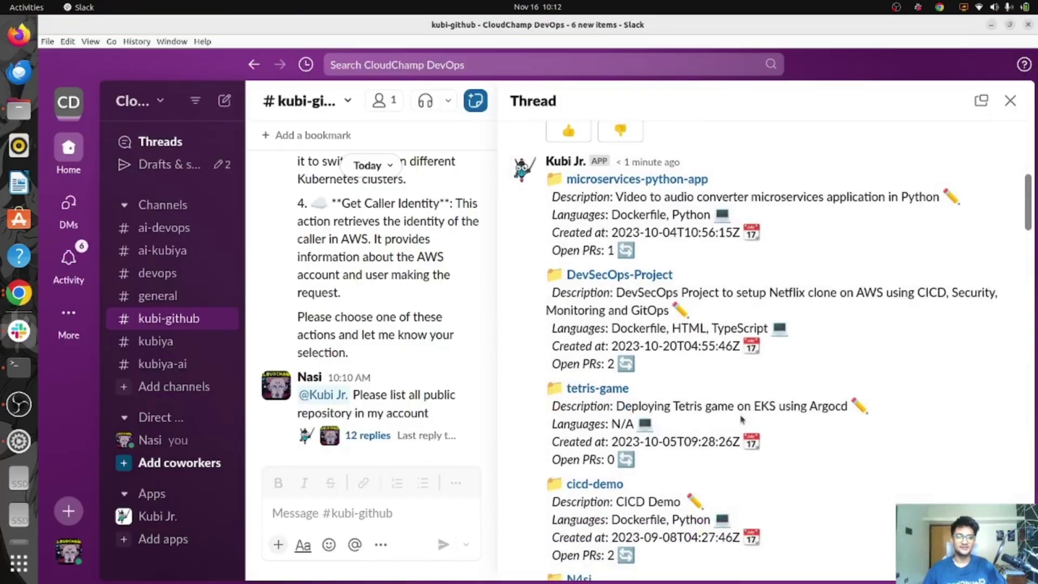
pyautogui.click(1010, 101)
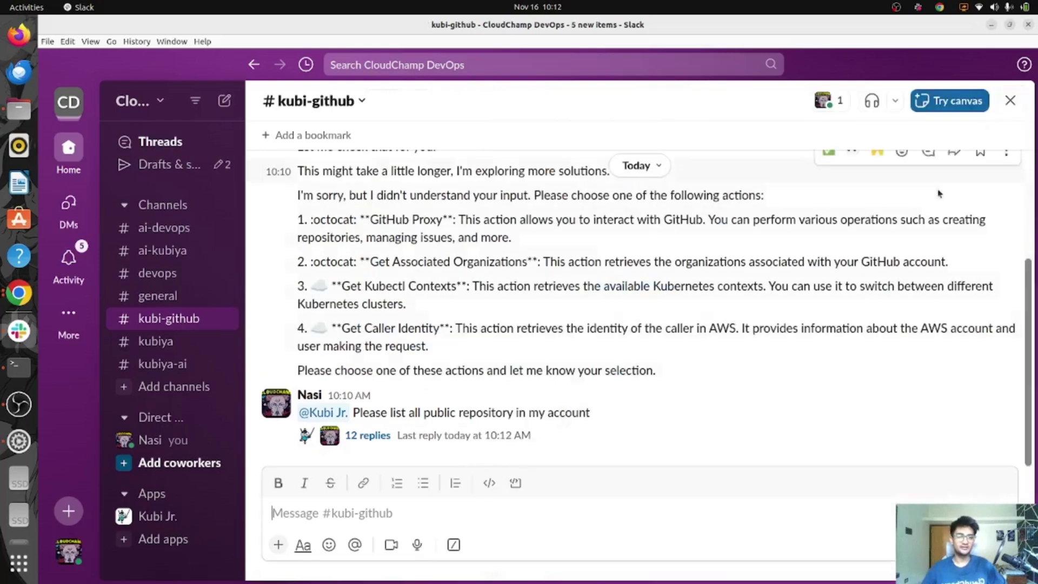
pyautogui.click(420, 513)
pyautogui.write('@')
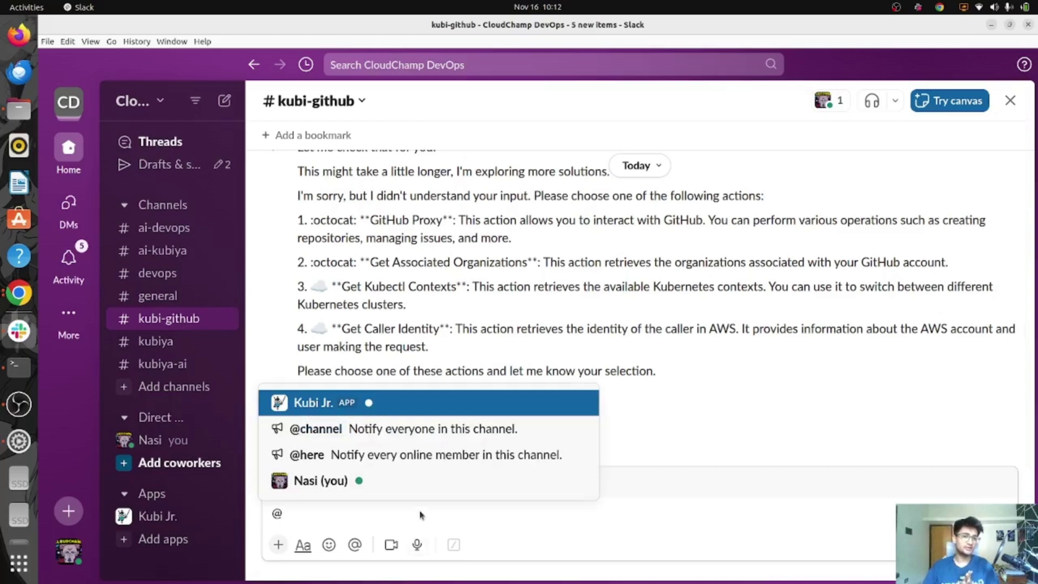
pyautogui.press('Return')
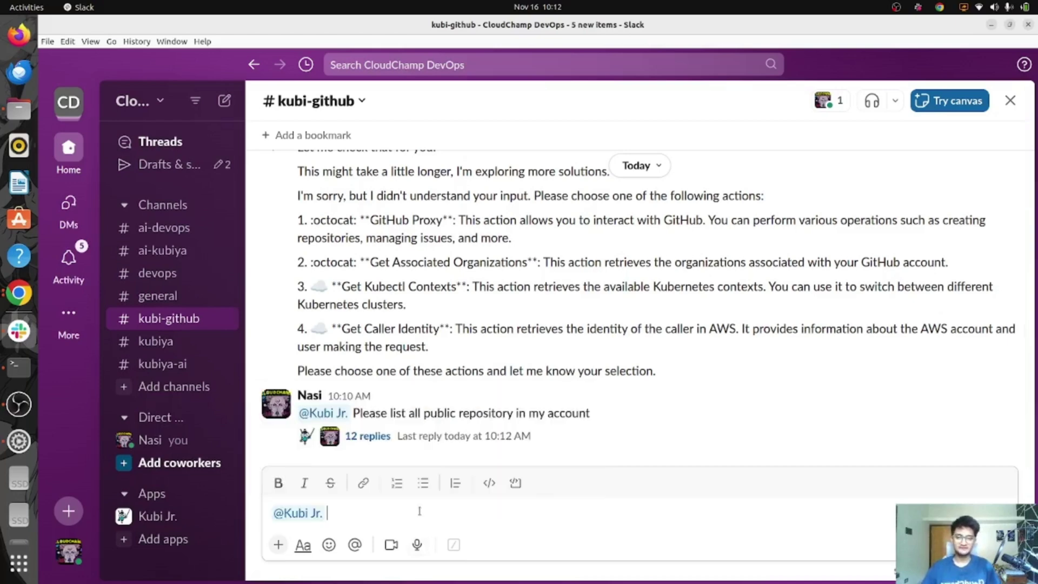
pyautogui.write('please create a new public repositoy with the name "kubiyaxai" and description as "This repo was created by AI"')
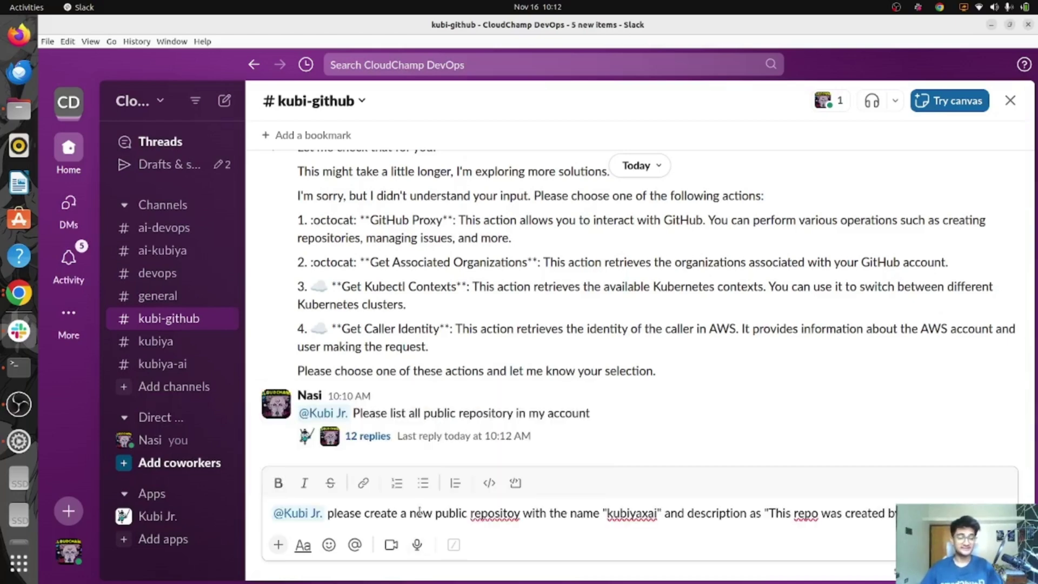
pyautogui.press('Return')
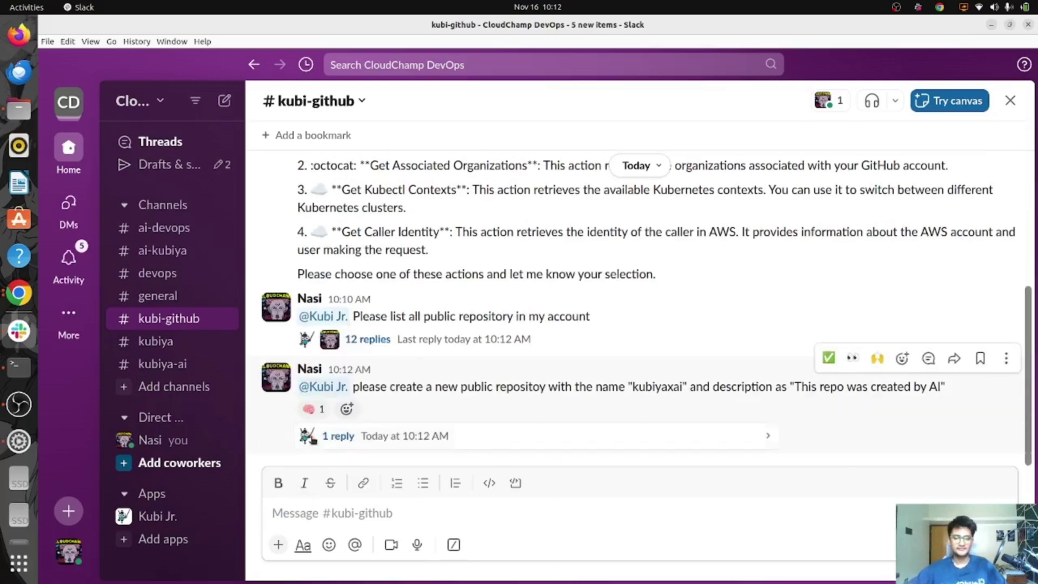
pyautogui.click(421, 441)
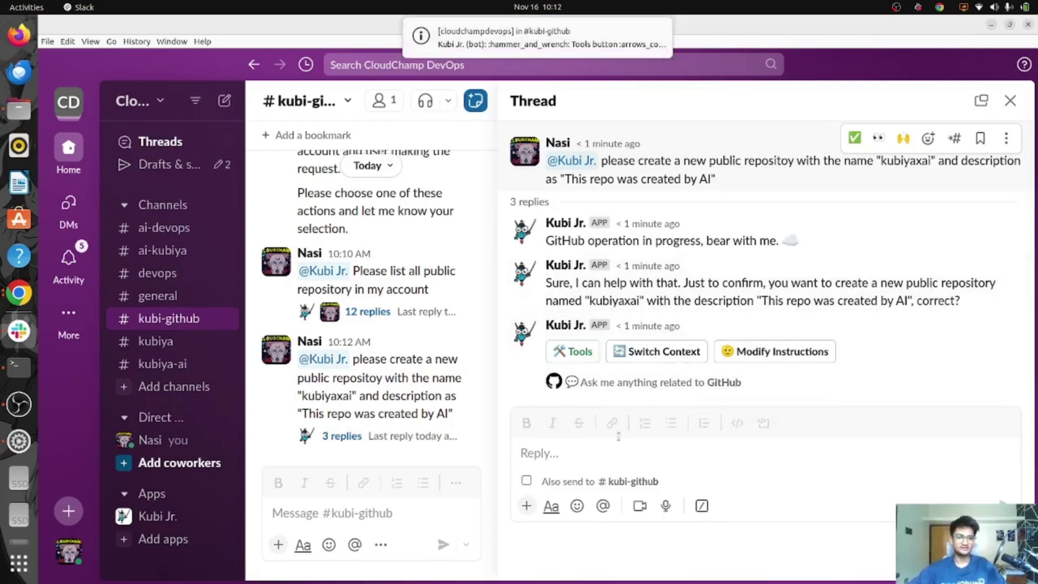
pyautogui.click(596, 443)
pyautogui.write('@')
pyautogui.press('Return')
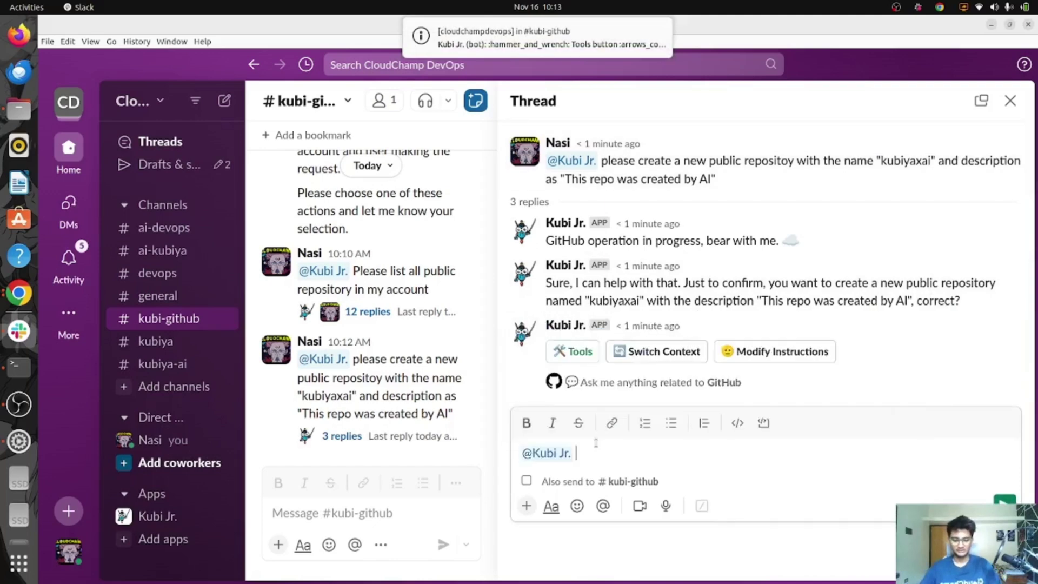
pyautogui.press('Return')
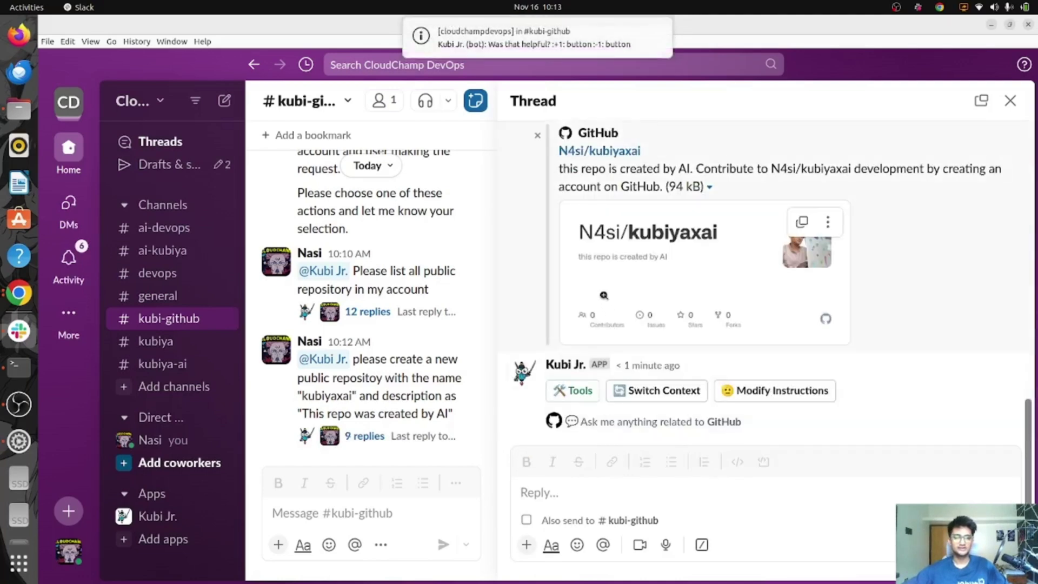
pyautogui.scroll(4, 604, 295)
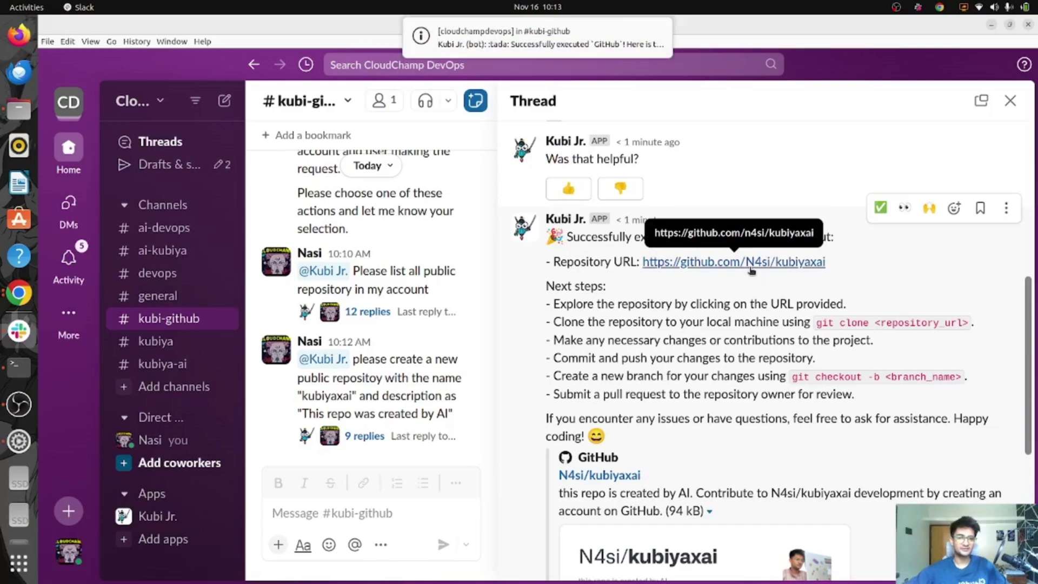
# Step: Reload the GitHub repository list and open the new kubiyaxai repository page
pyautogui.hotkey('alt', 'Tab')
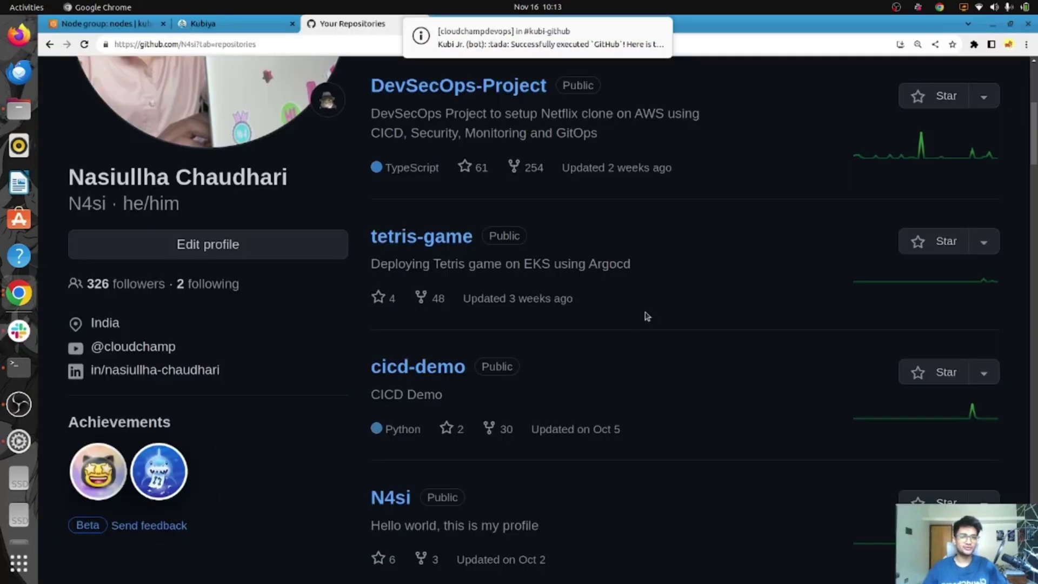
pyautogui.scroll(5, 246, 151)
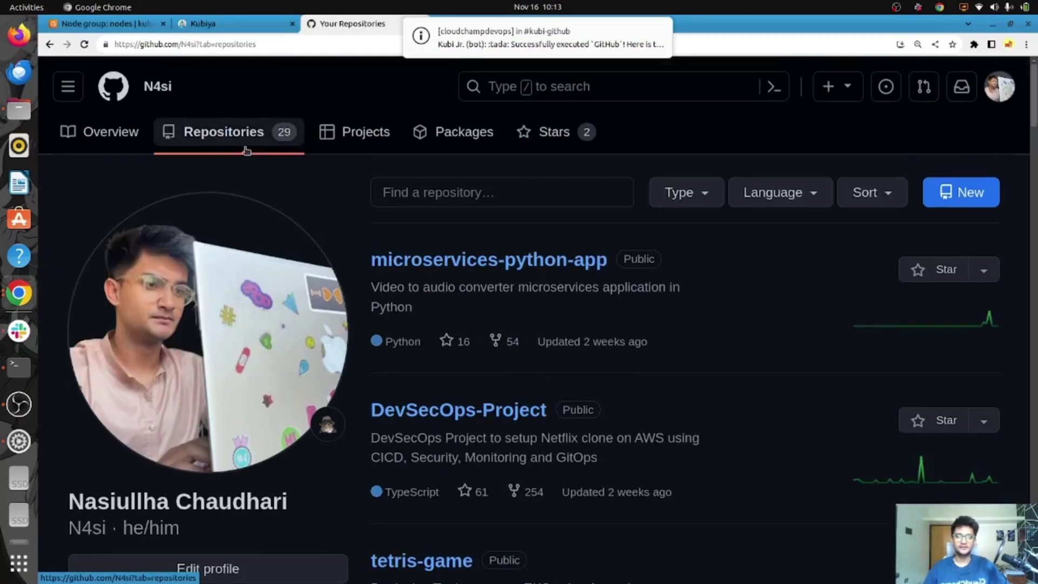
pyautogui.click(84, 45)
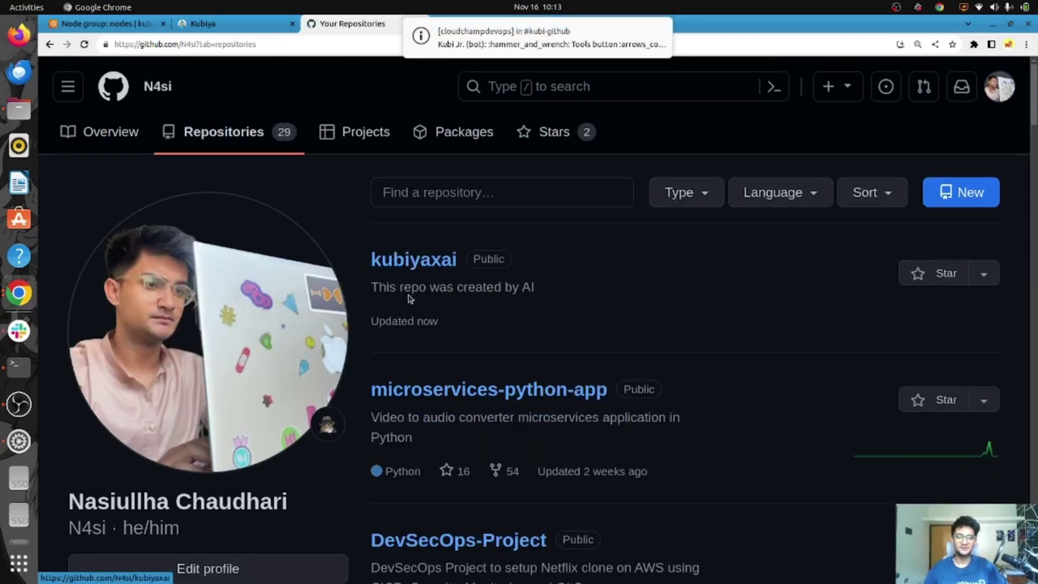
pyautogui.tripleClick(393, 290)
pyautogui.click(413, 260)
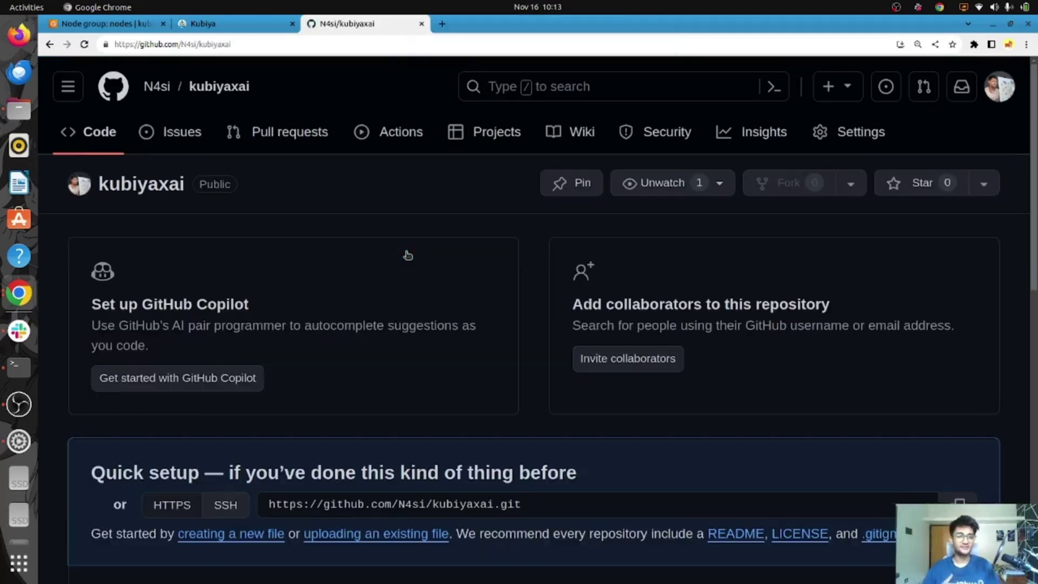
pyautogui.scroll(-1, 431, 233)
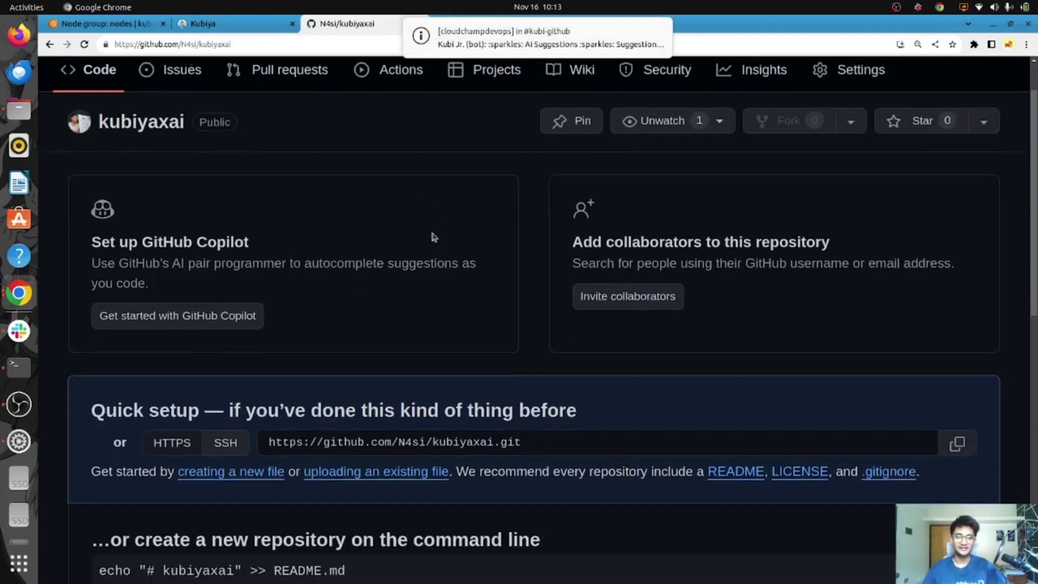
pyautogui.scroll(1, 430, 232)
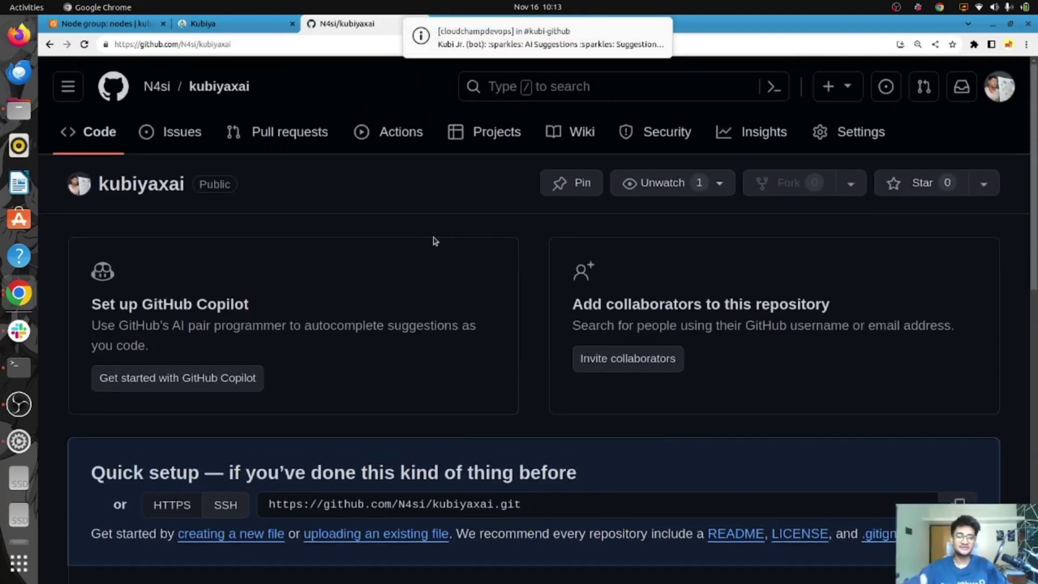
pyautogui.scroll(-4, 430, 247)
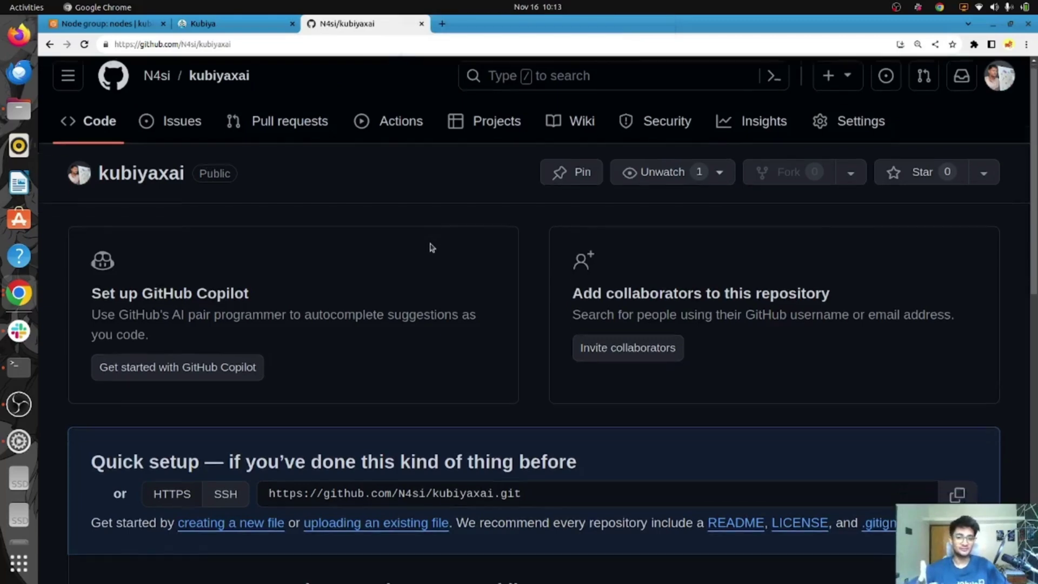
pyautogui.scroll(4, 427, 246)
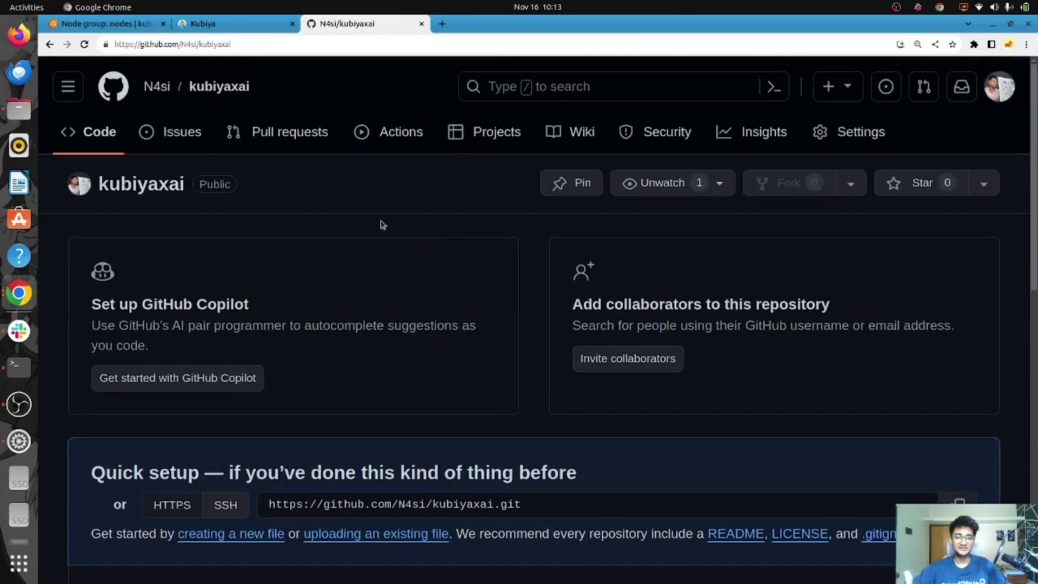
pyautogui.hotkey('alt', 'Tab')
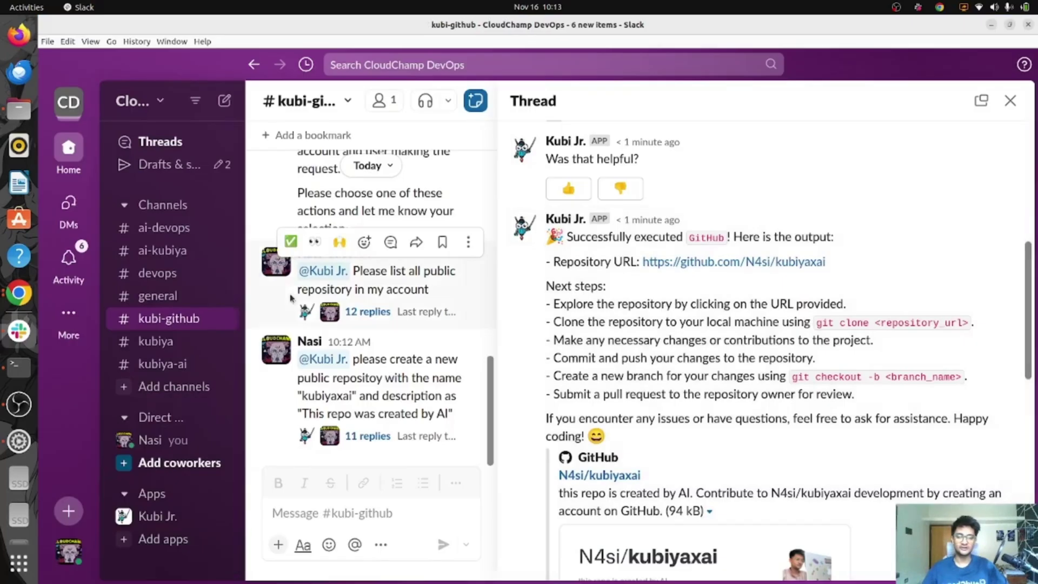
pyautogui.moveTo(493, 225); pyautogui.dragTo(692, 218)
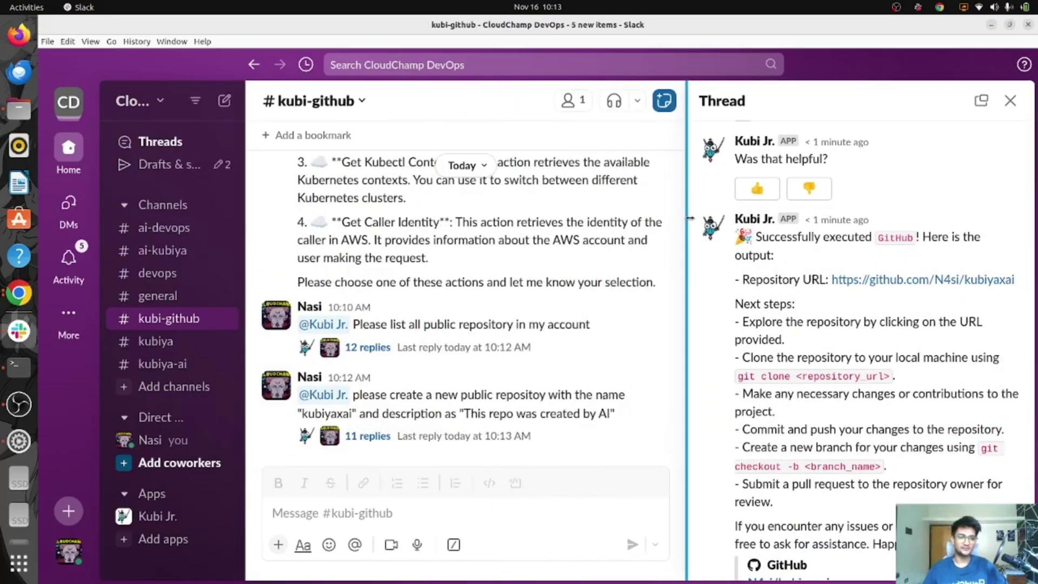
pyautogui.click(347, 515)
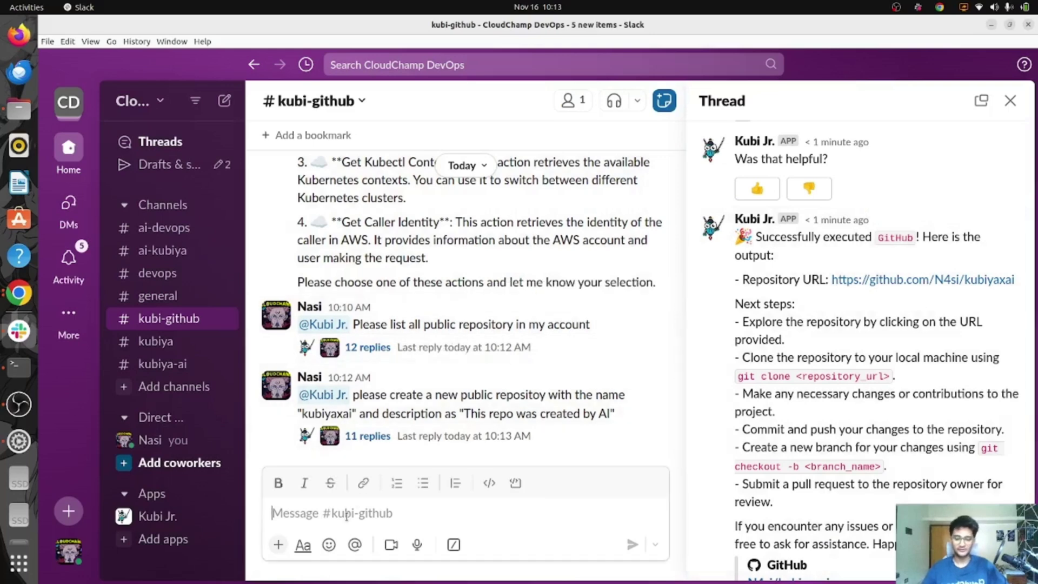
pyautogui.write('@')
pyautogui.press('Return')
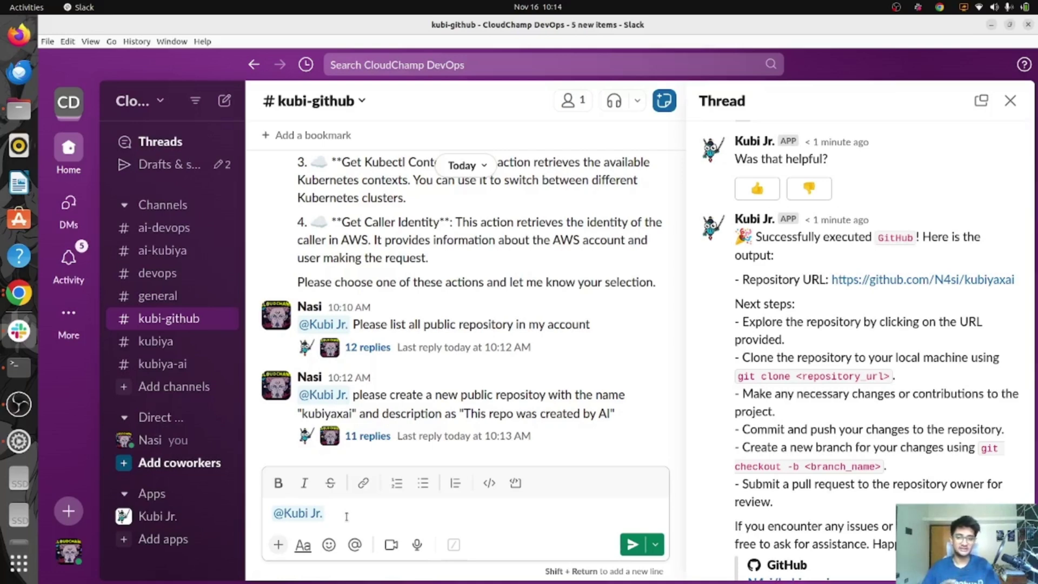
pyautogui.write('please ')
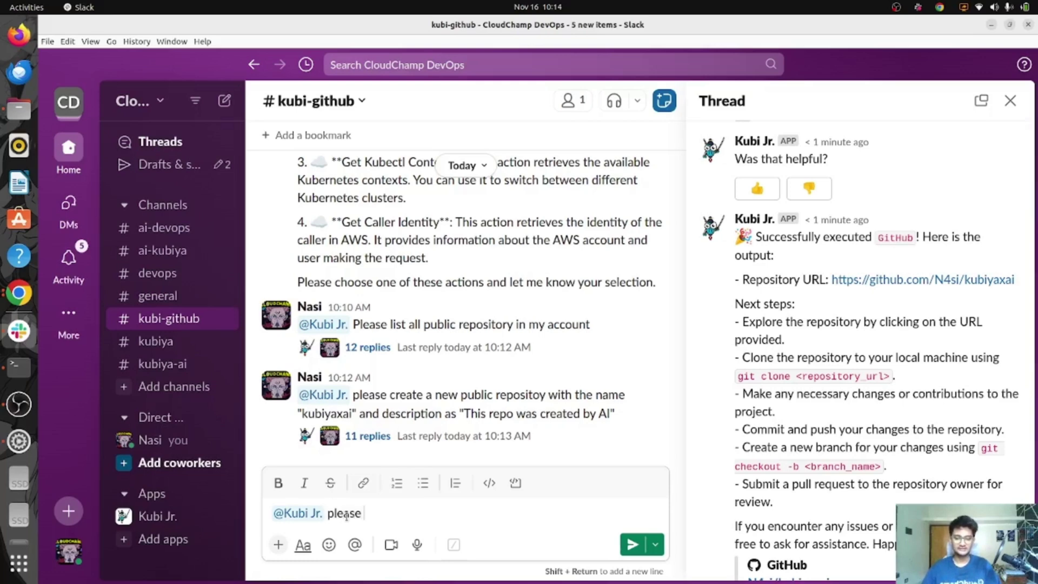
pyautogui.write('get all ')
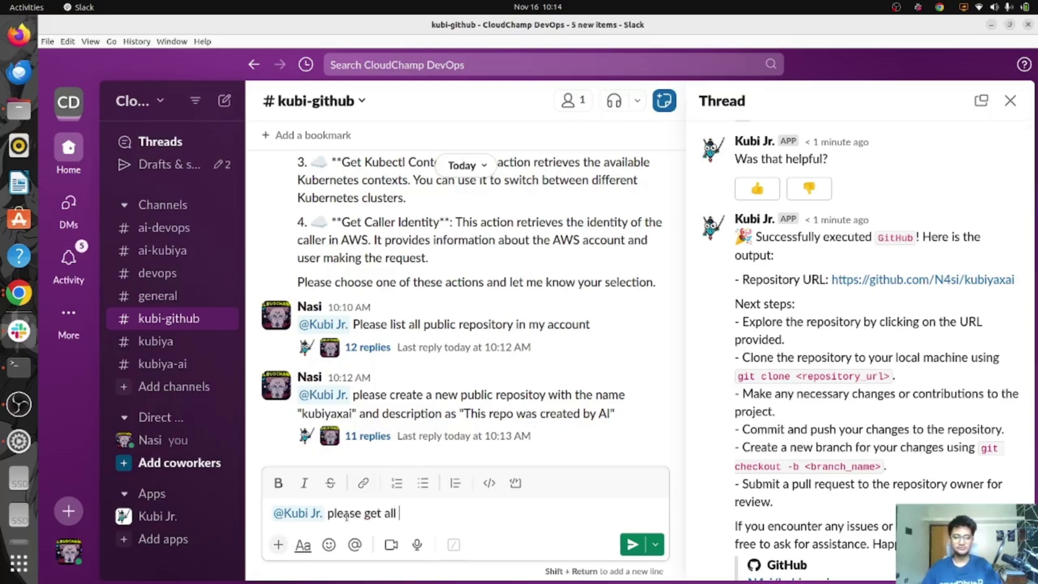
pyautogui.write('the pull ')
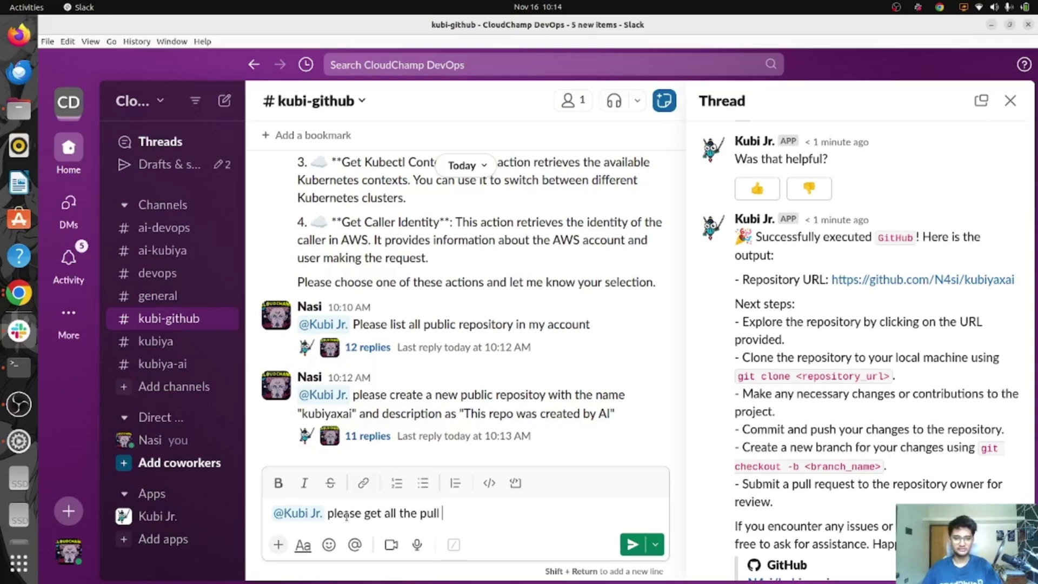
pyautogui.write('request in "microservices-python-app" repository in my N4si account')
pyautogui.press('Return')
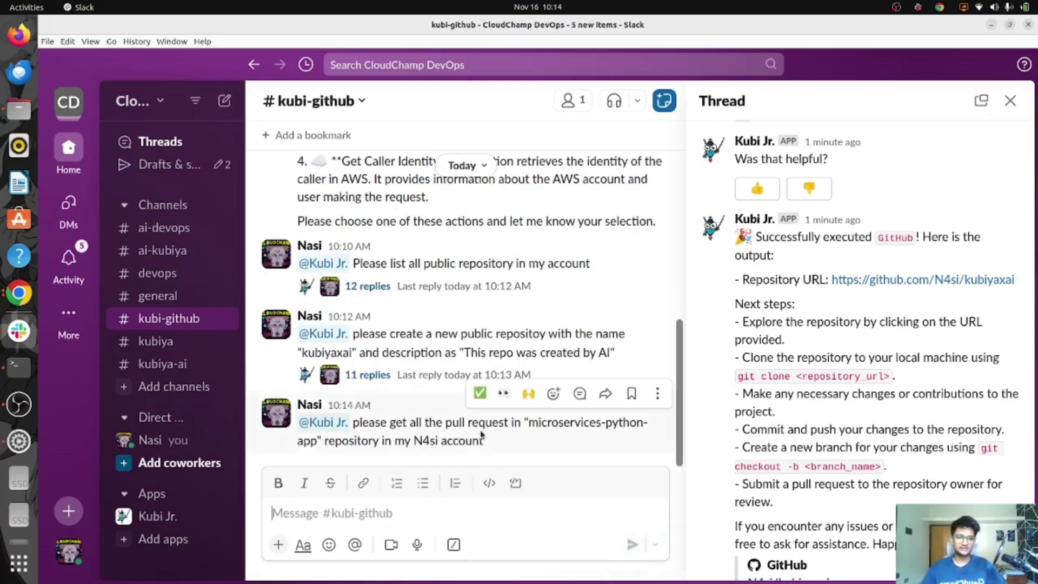
pyautogui.hotkey('alt', 'Tab')
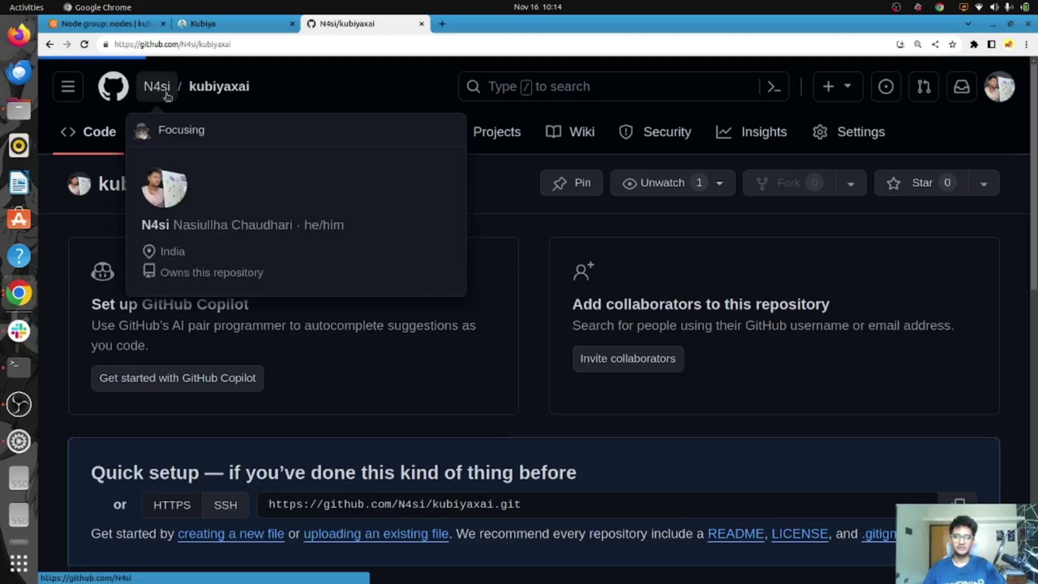
# Step: Show the microservices-python-app pull requests, listing the open PR 'Added signup route'
pyautogui.click(168, 96)
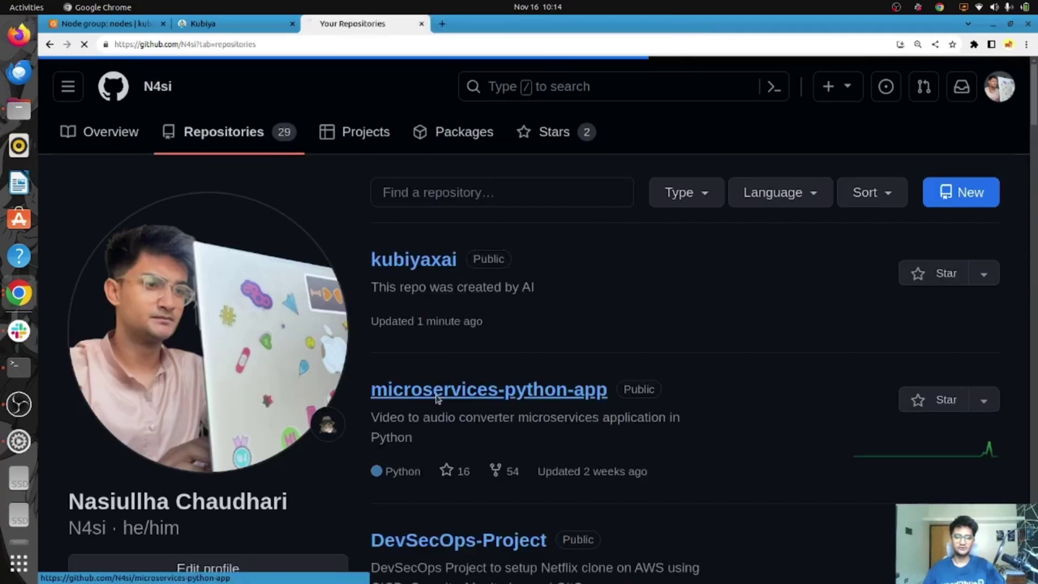
pyautogui.click(437, 398)
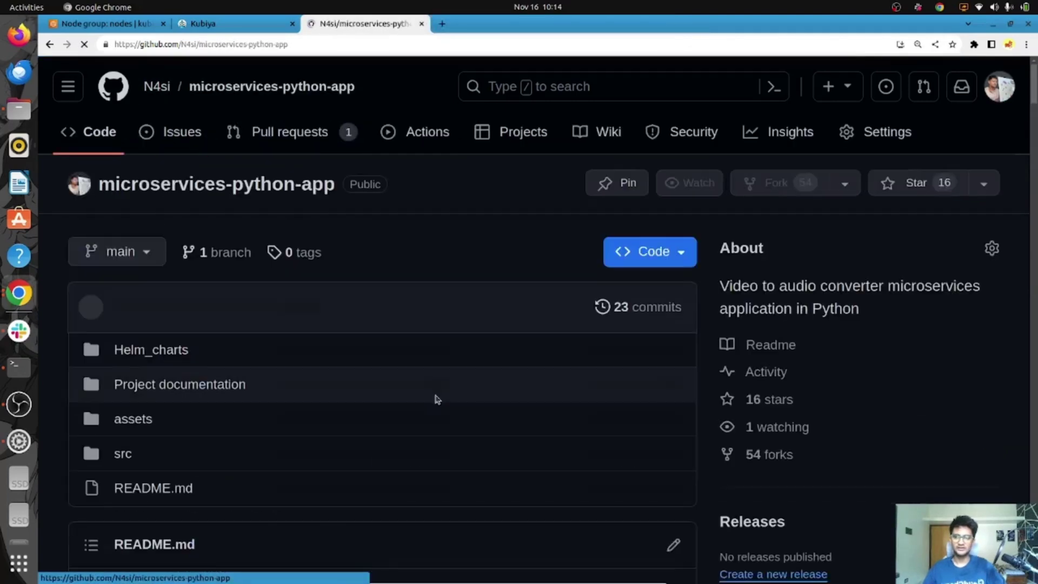
pyautogui.click(254, 136)
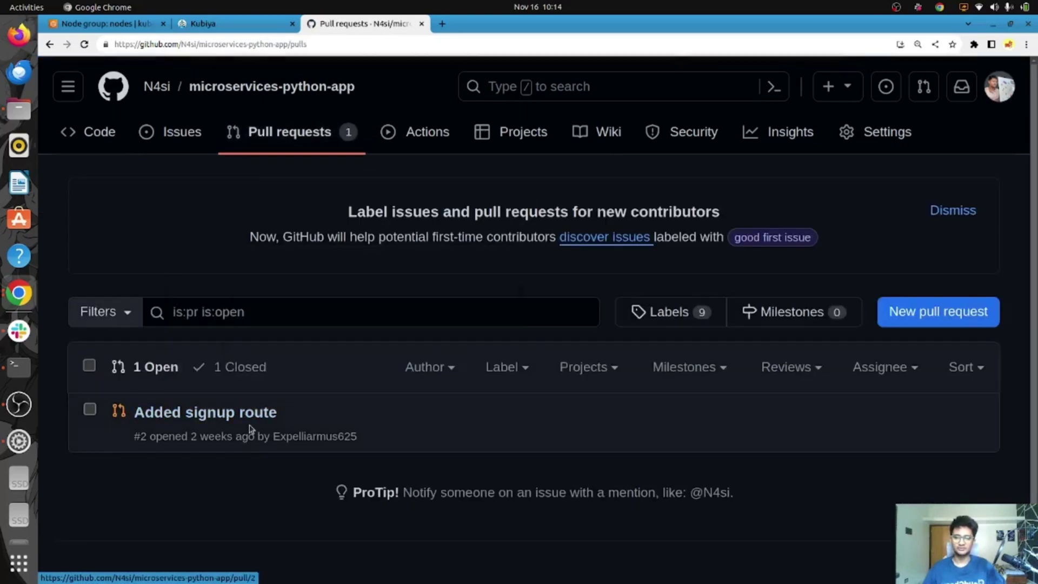
pyautogui.hotkey('alt', 'Tab')
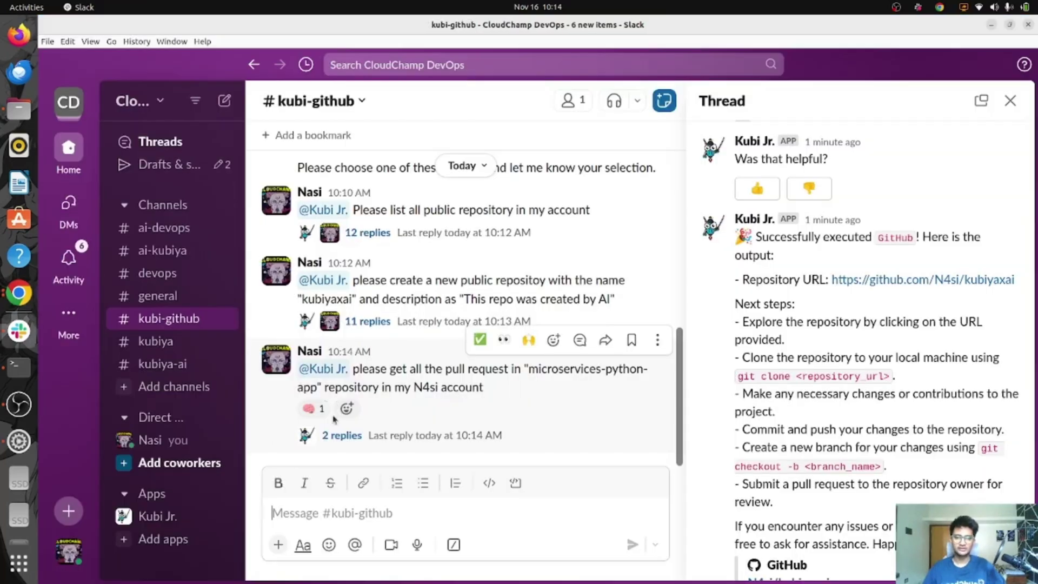
# Step: Read Kubi Jr.'s thread reply on PR #2 'Added signup route' and its AI Suggestions
pyautogui.click(399, 435)
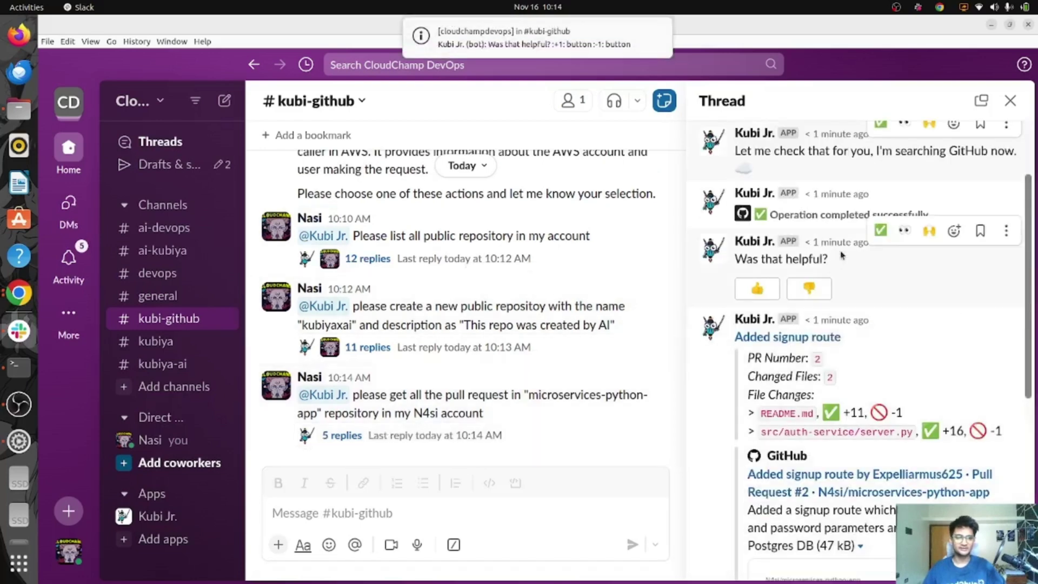
pyautogui.scroll(-3, 800, 249)
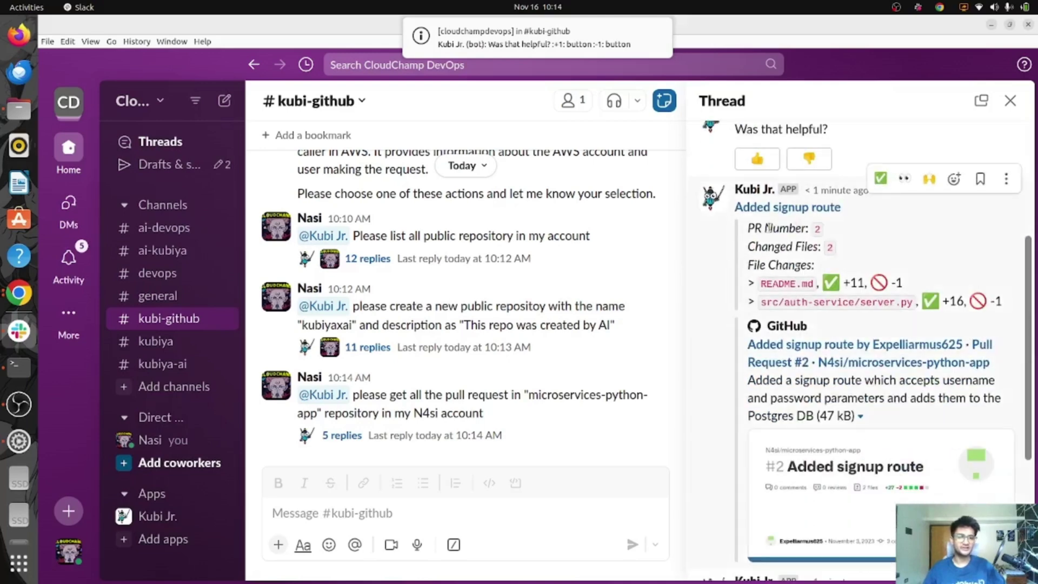
pyautogui.scroll(-3, 789, 243)
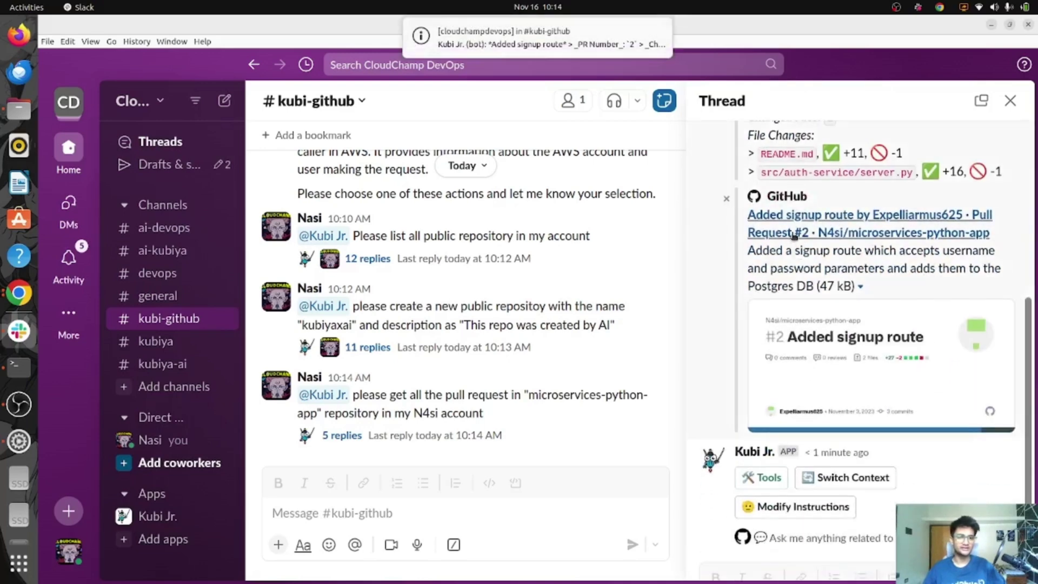
pyautogui.scroll(-3, 794, 233)
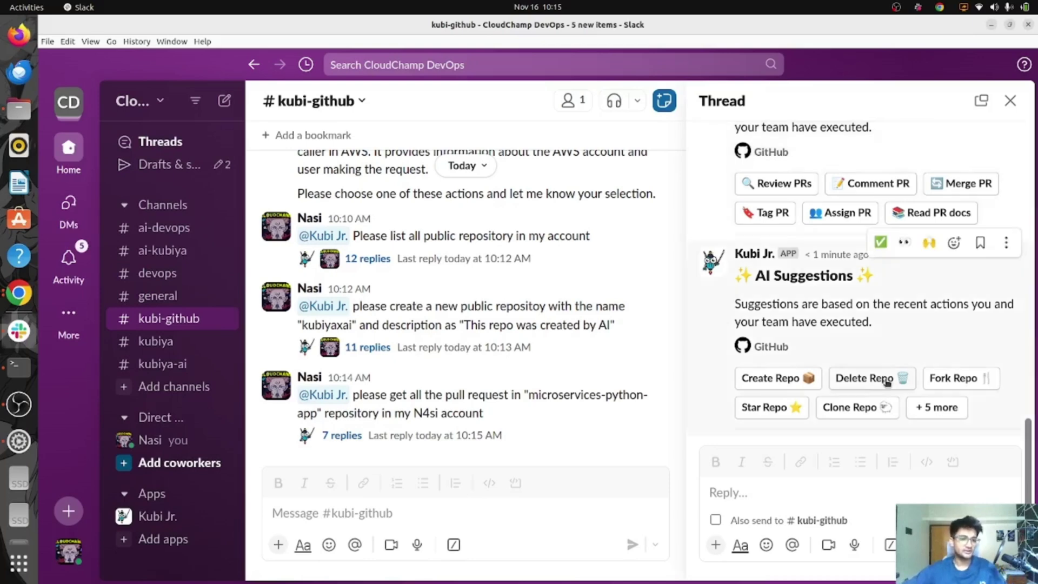
pyautogui.scroll(1, 939, 388)
pyautogui.scroll(2, 939, 388)
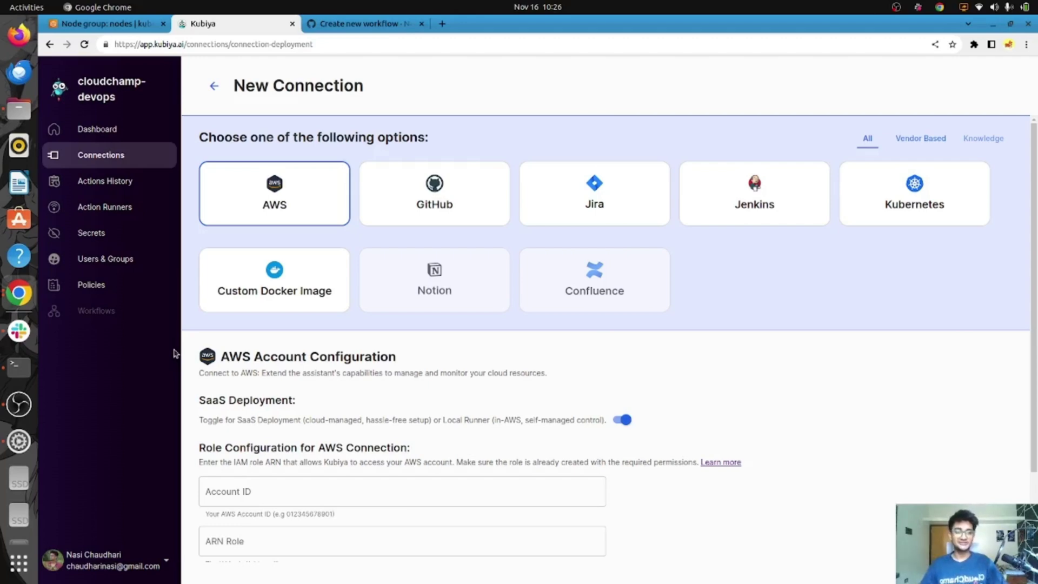
pyautogui.hotkey('alt', 'Tab')
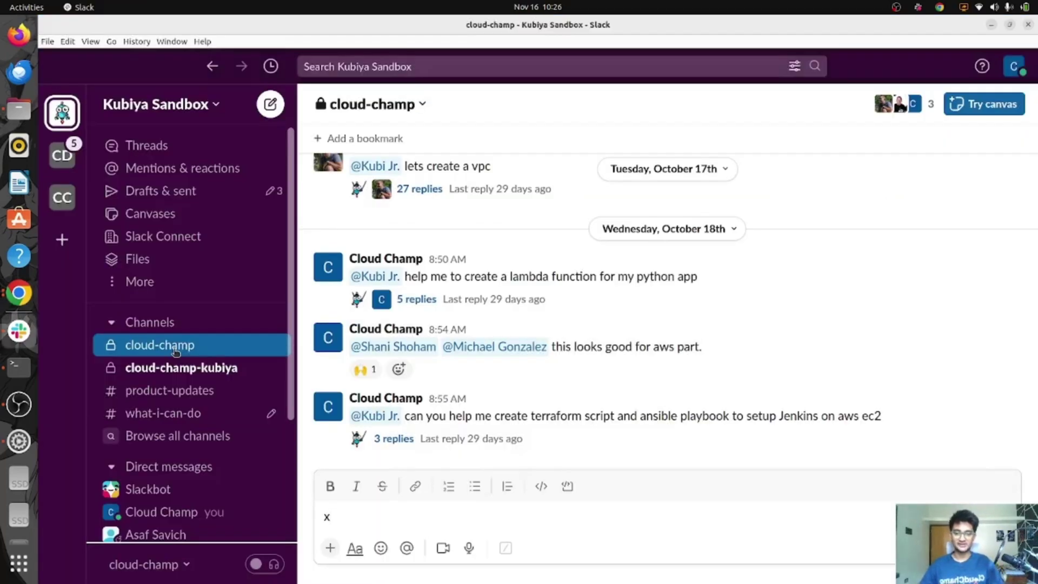
pyautogui.press('BackSpace')
pyautogui.write('@k')
pyautogui.press('Return')
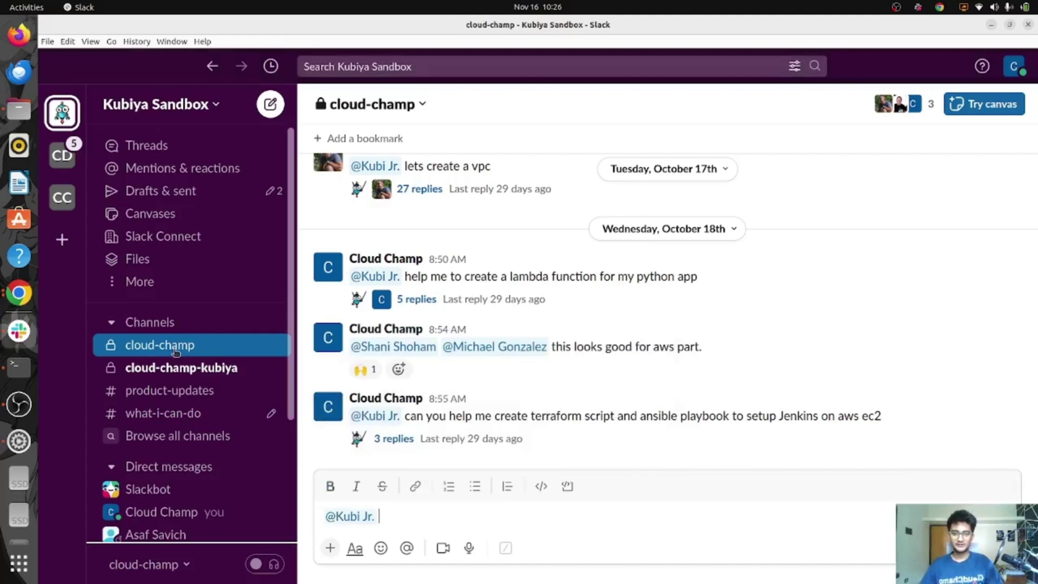
pyautogui.write('please lisr')
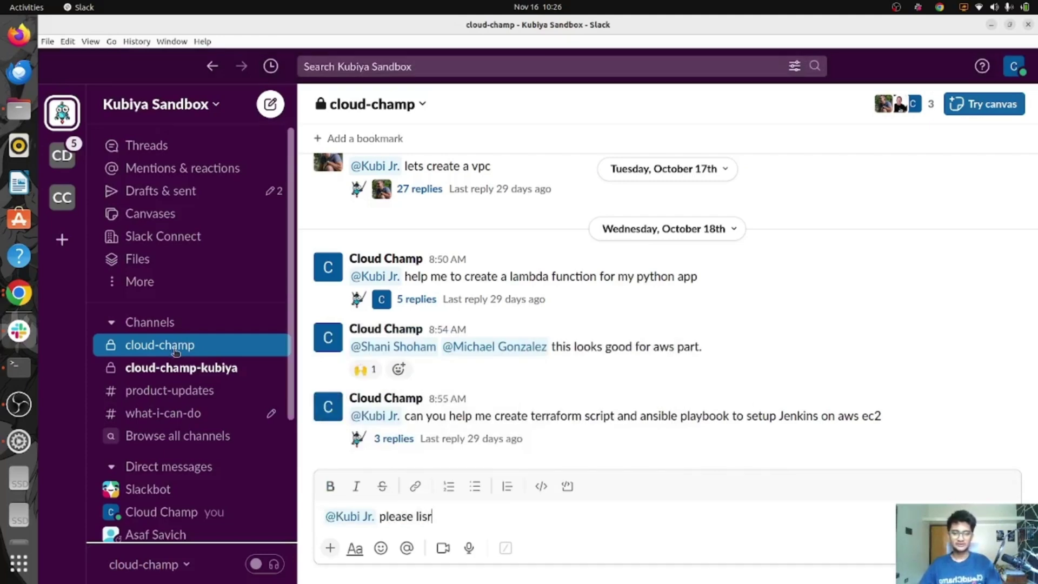
pyautogui.press('BackSpace')
pyautogui.write('t all ')
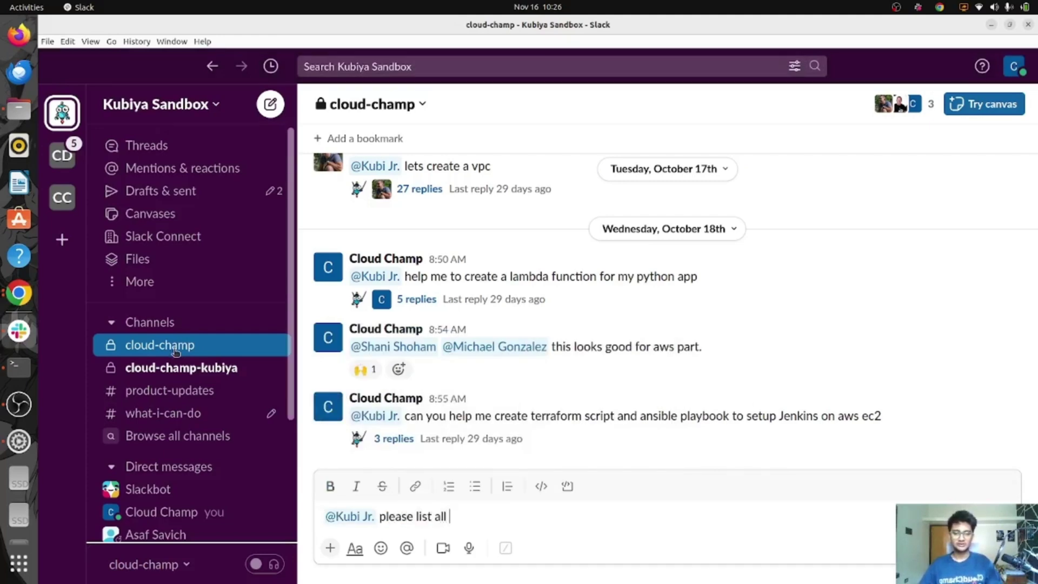
pyautogui.write('the tasks for')
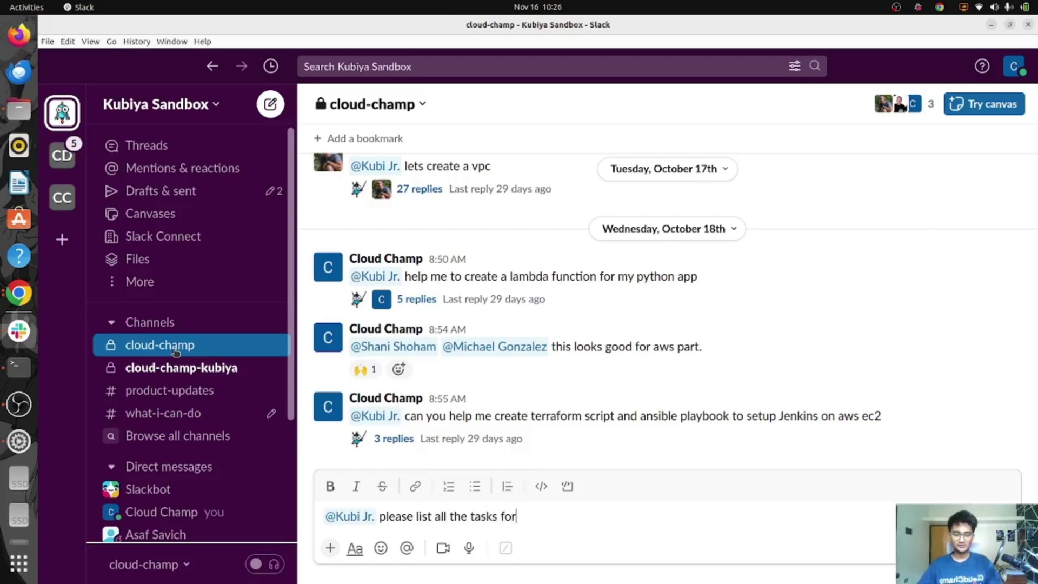
pyautogui.write(' project "')
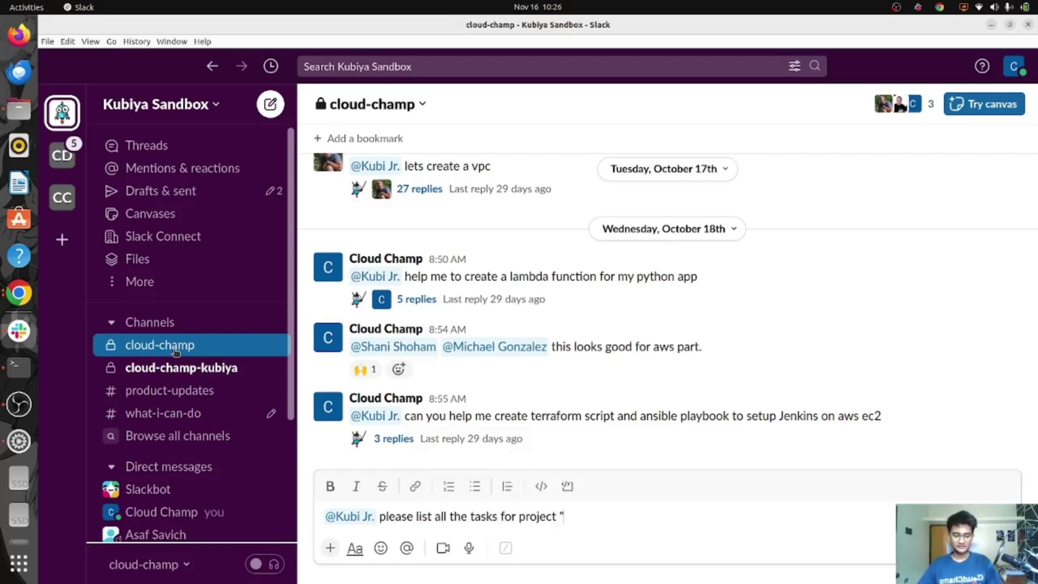
pyautogui.write('DevOPs')
pyautogui.press('BackSpace')
pyautogui.press('BackSpace')
pyautogui.press('BackSpace')
pyautogui.write('Os')
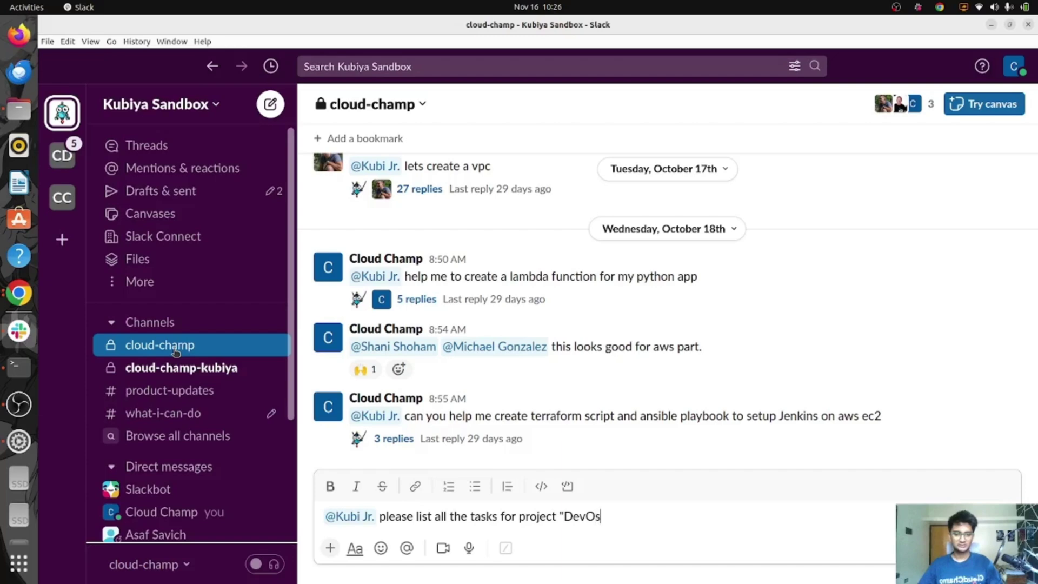
pyautogui.press('BackSpace')
pyautogui.write('ps" tha')
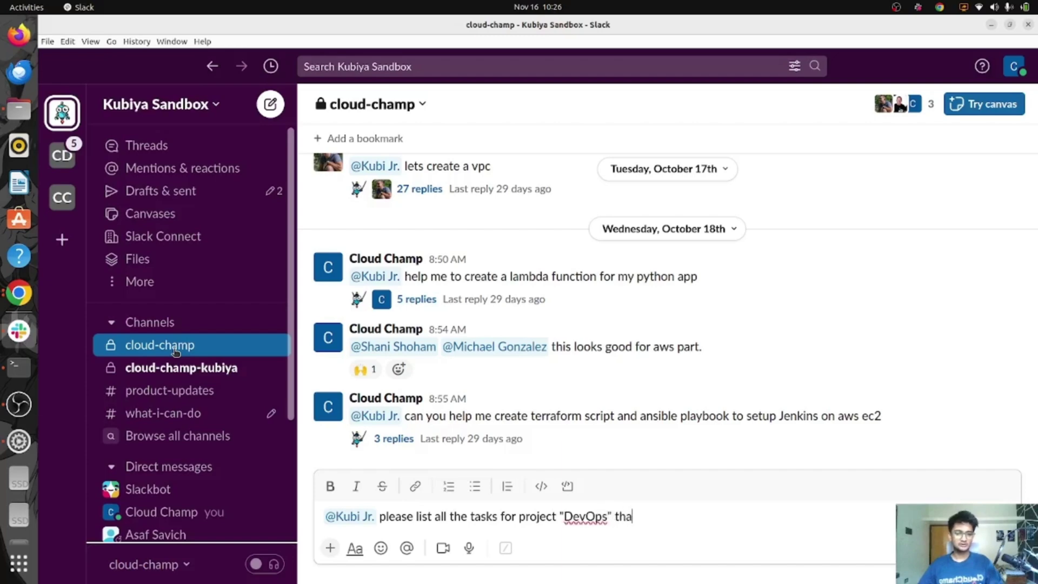
pyautogui.press('BackSpace')
pyautogui.press('BackSpace')
pyautogui.press('BackSpace')
pyautogui.press('BackSpace')
pyautogui.press('BackSpace')
pyautogui.press('BackSpace')
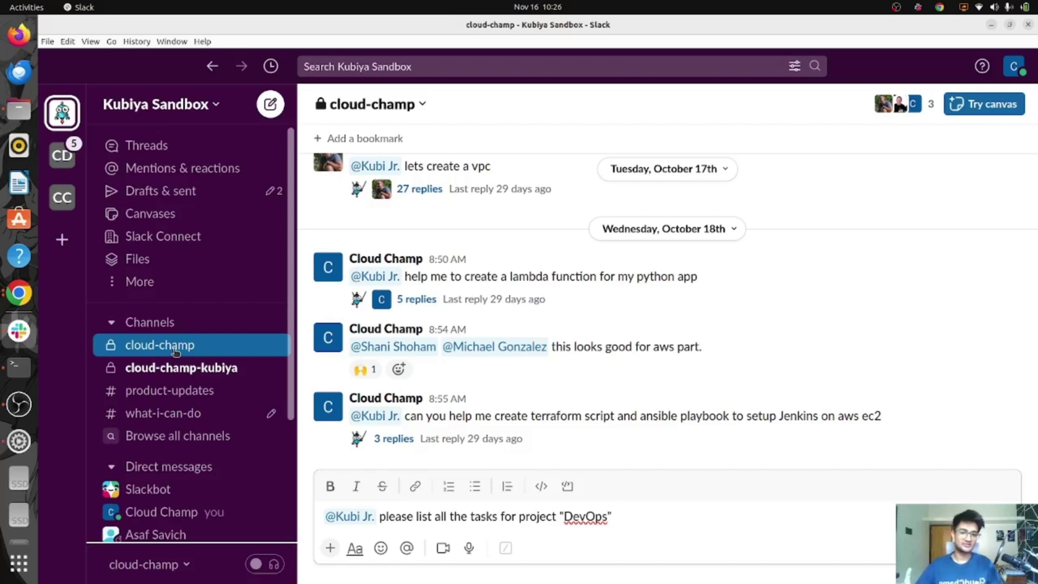
pyautogui.press('Return')
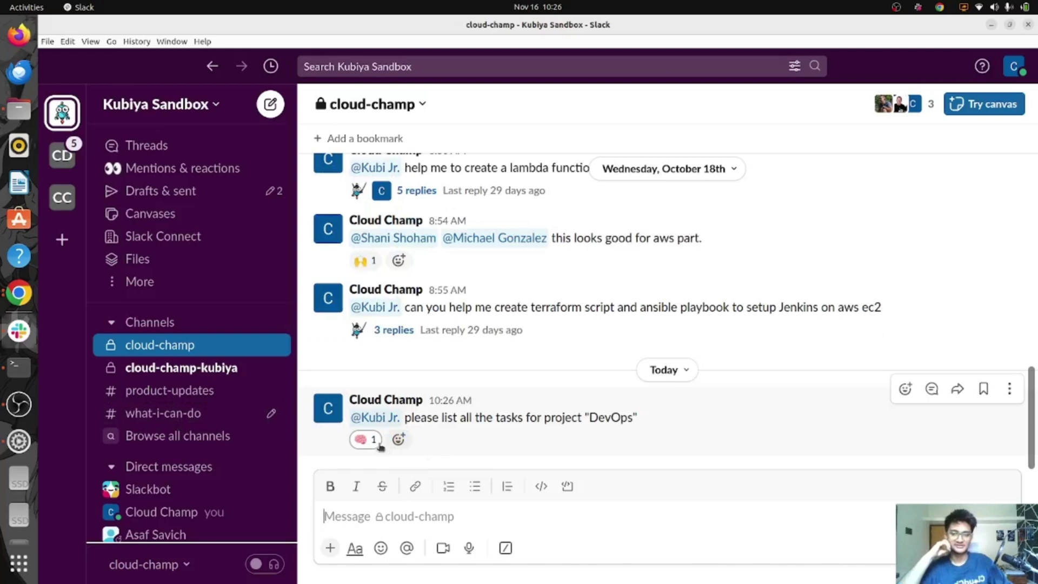
# Step: Review Kubi Jr.'s JIRA task list for the DevOps project in its reply thread
pyautogui.moveTo(378, 444)
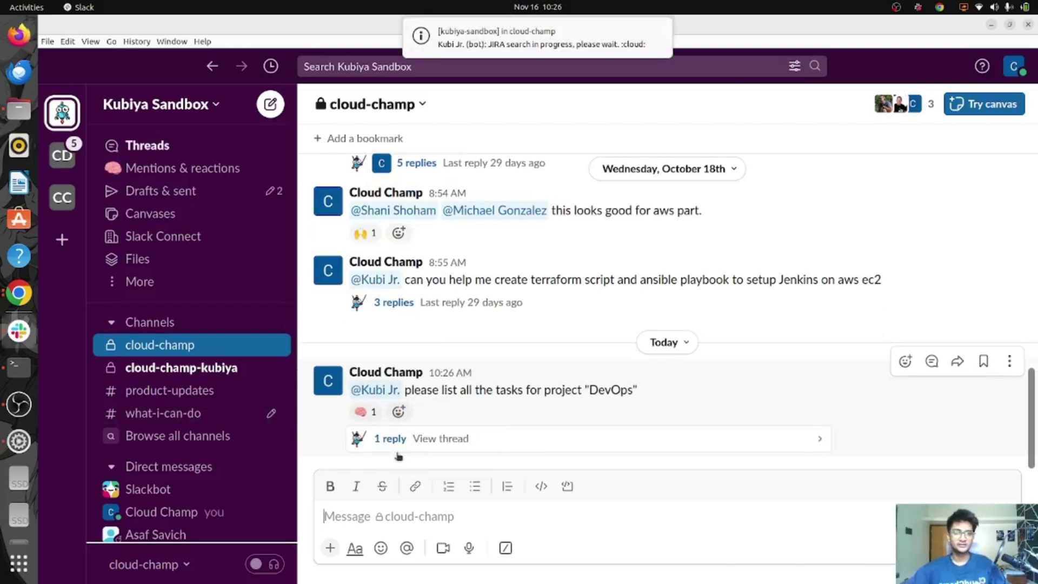
pyautogui.click(397, 452)
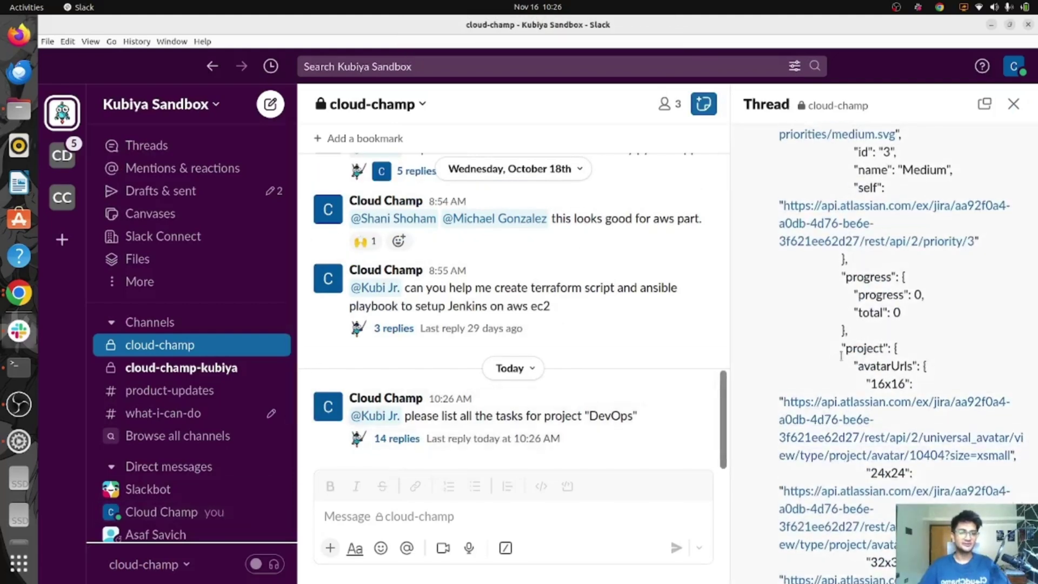
pyautogui.scroll(-10, 841, 355)
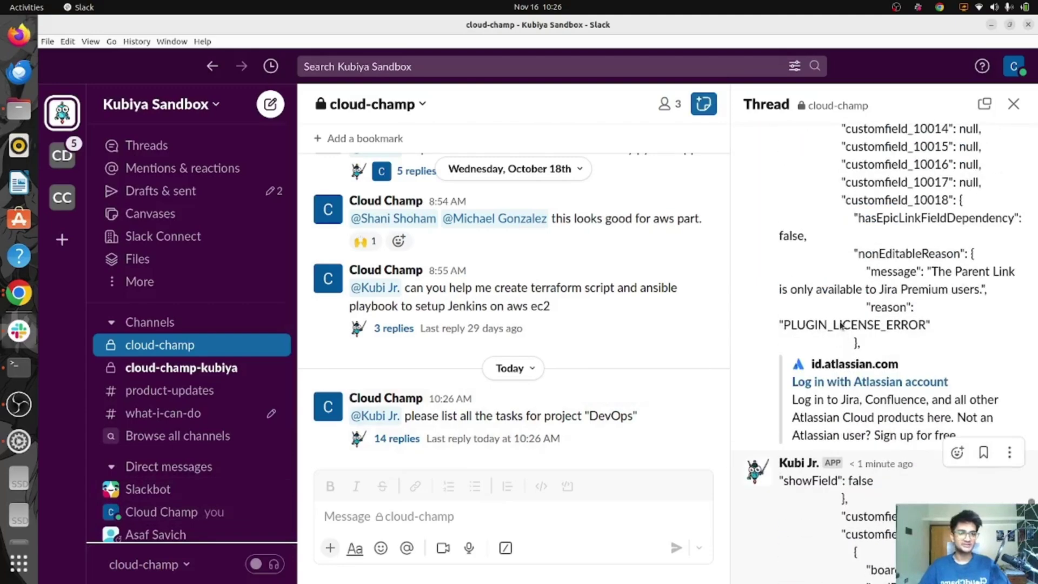
pyautogui.scroll(-15, 841, 324)
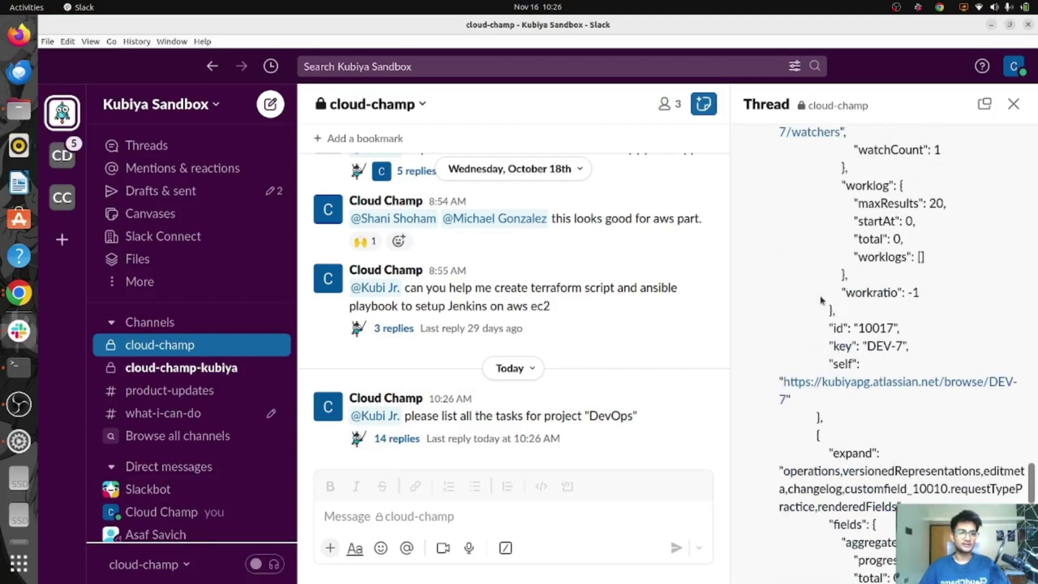
pyautogui.moveTo(730, 301); pyautogui.dragTo(612, 300)
pyautogui.scroll(-5, 763, 274)
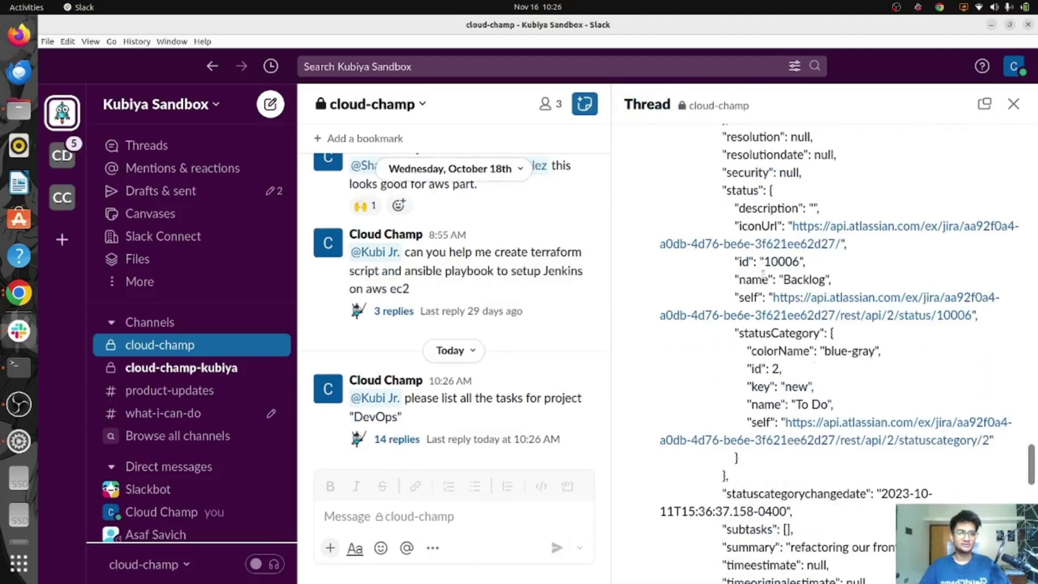
pyautogui.scroll(15, 763, 274)
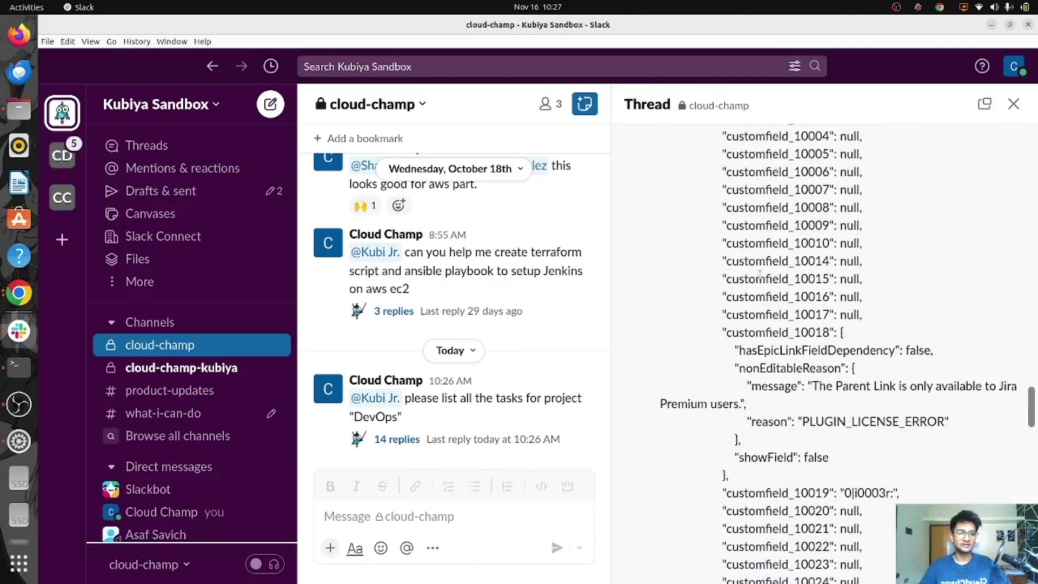
pyautogui.scroll(2, 759, 275)
pyautogui.scroll(-5, 760, 275)
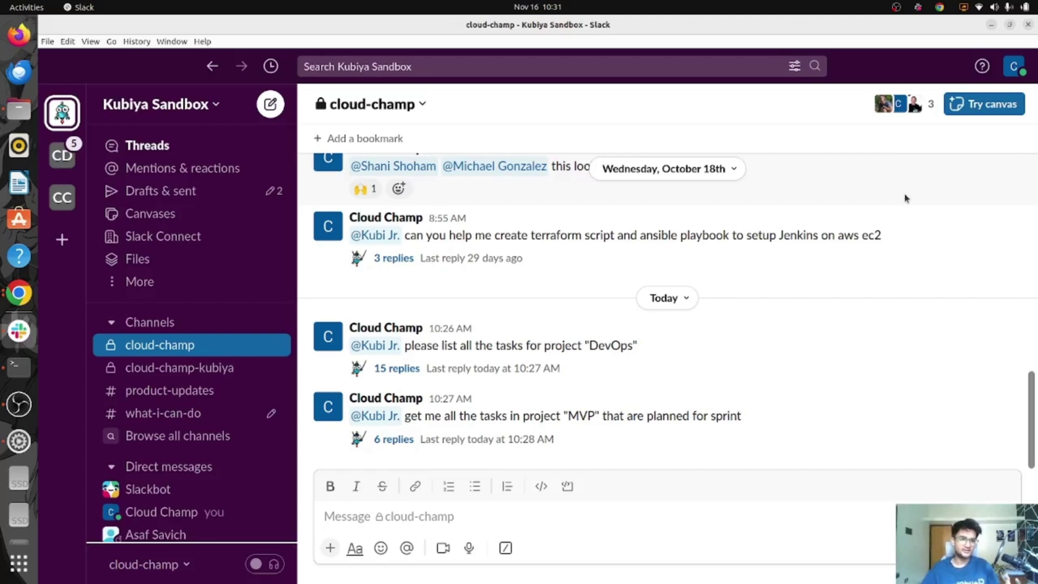
pyautogui.write('@Kubi Jr. please list all pods in openfaas namespace')
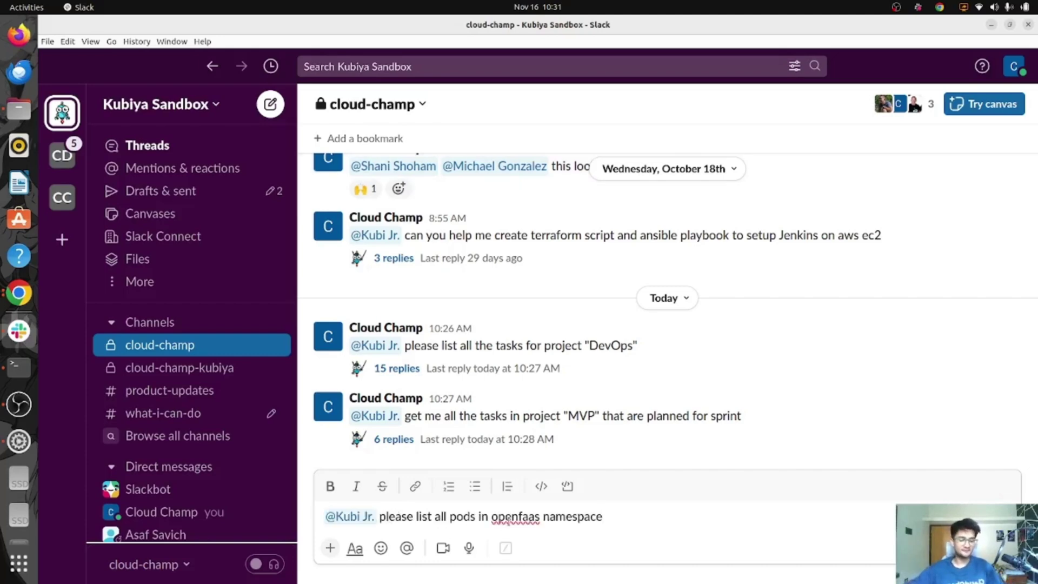
pyautogui.press('Return')
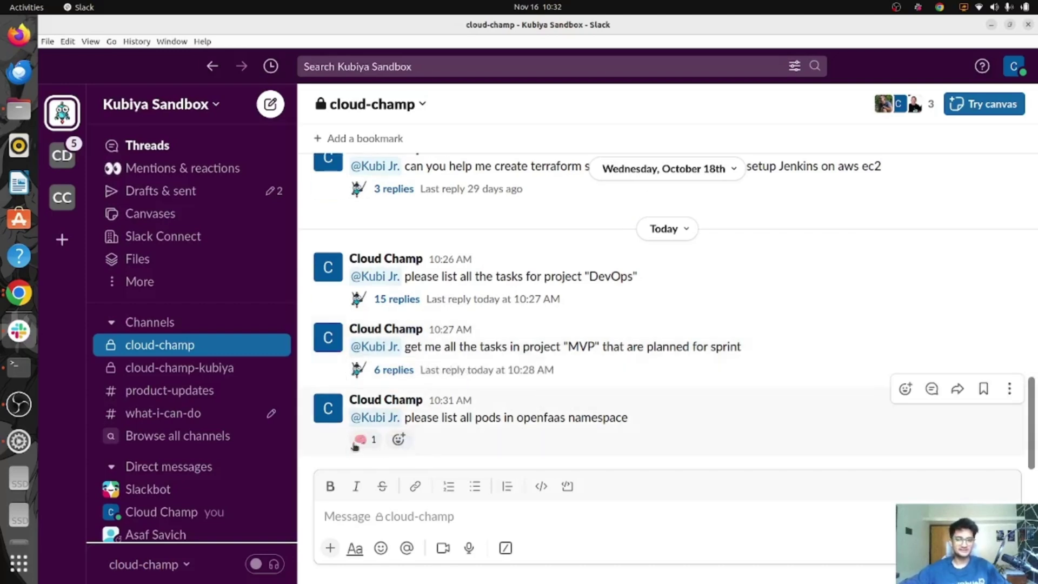
pyautogui.moveTo(357, 444)
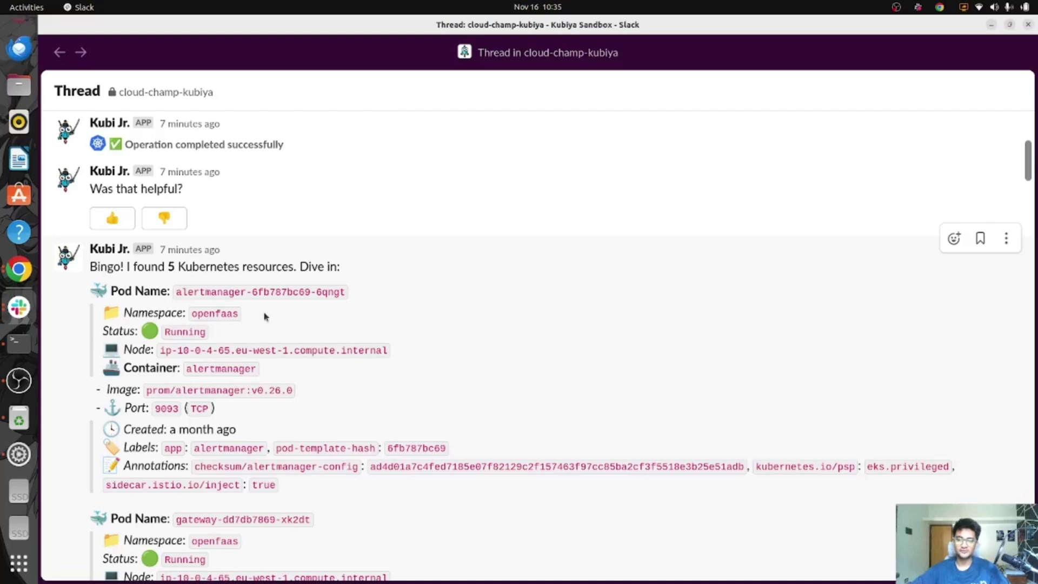
# Step: Scroll through Kubi Jr.'s openfaas pod listing, showing all five pods Running
pyautogui.scroll(-3, 266, 320)
pyautogui.scroll(-7, 201, 390)
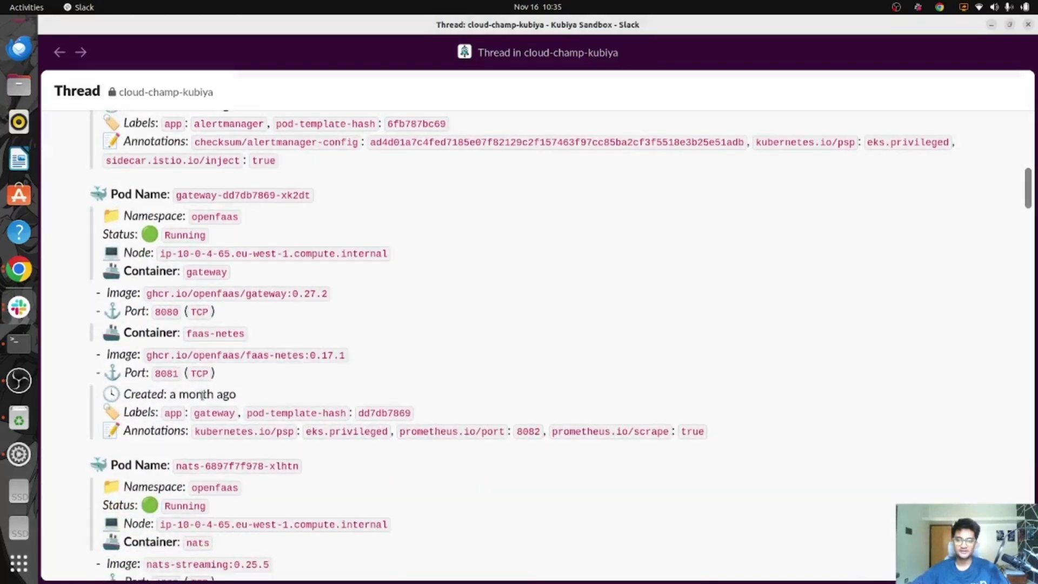
pyautogui.scroll(-8, 225, 400)
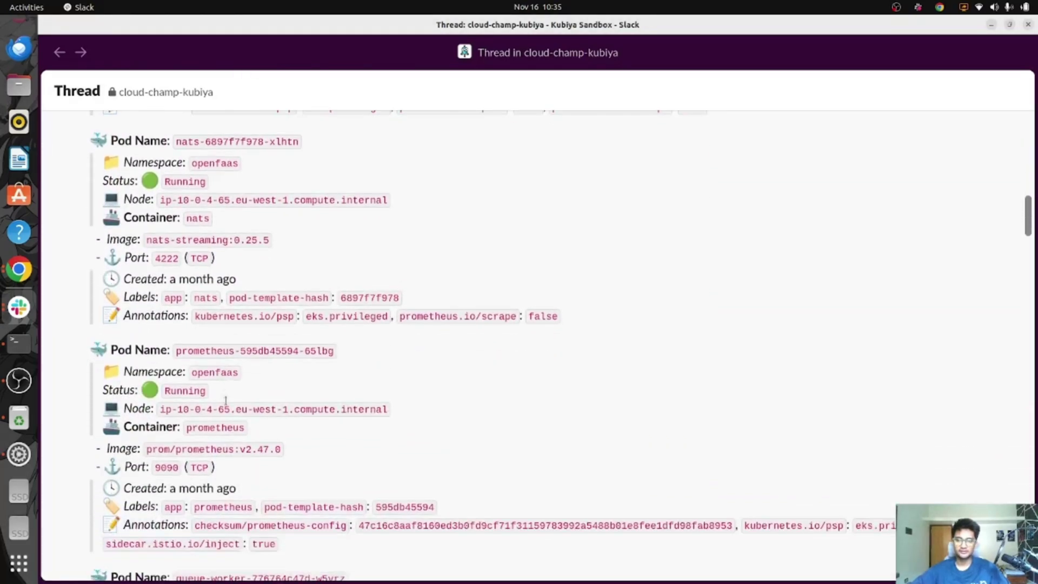
pyautogui.scroll(-3, 226, 406)
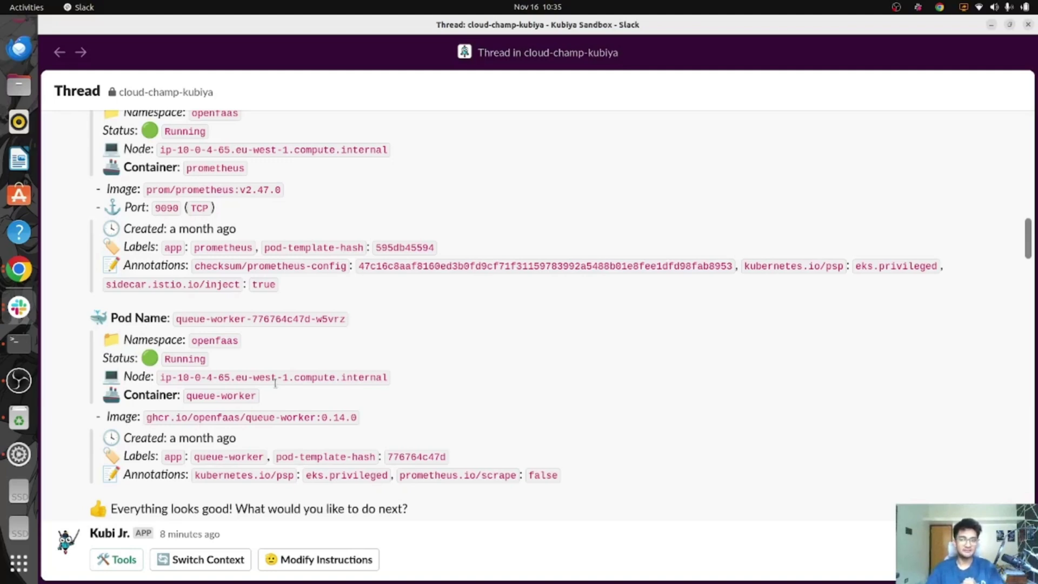
pyautogui.scroll(10, 196, 328)
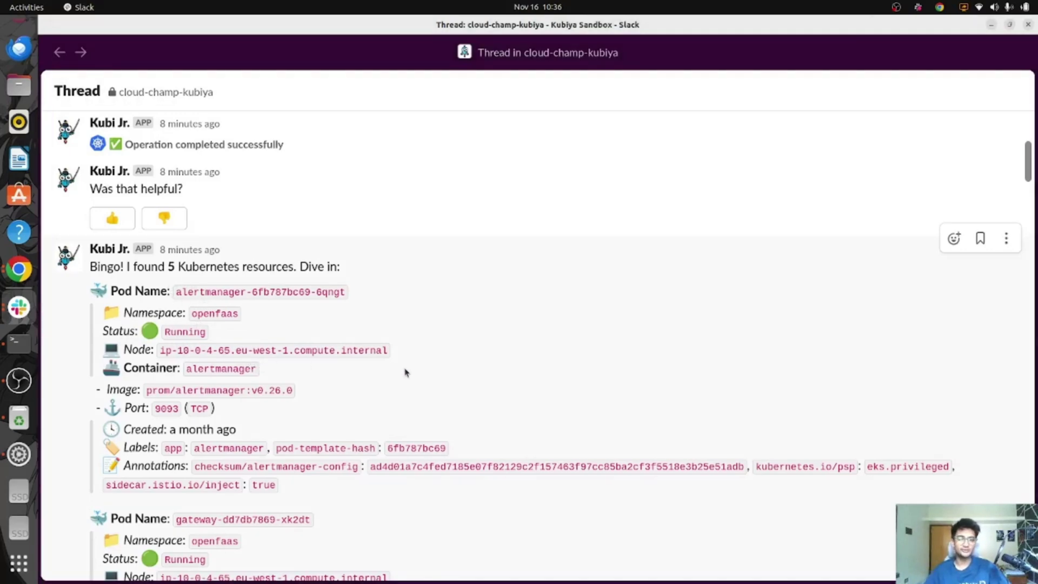
pyautogui.hotkey('alt', 'Tab')
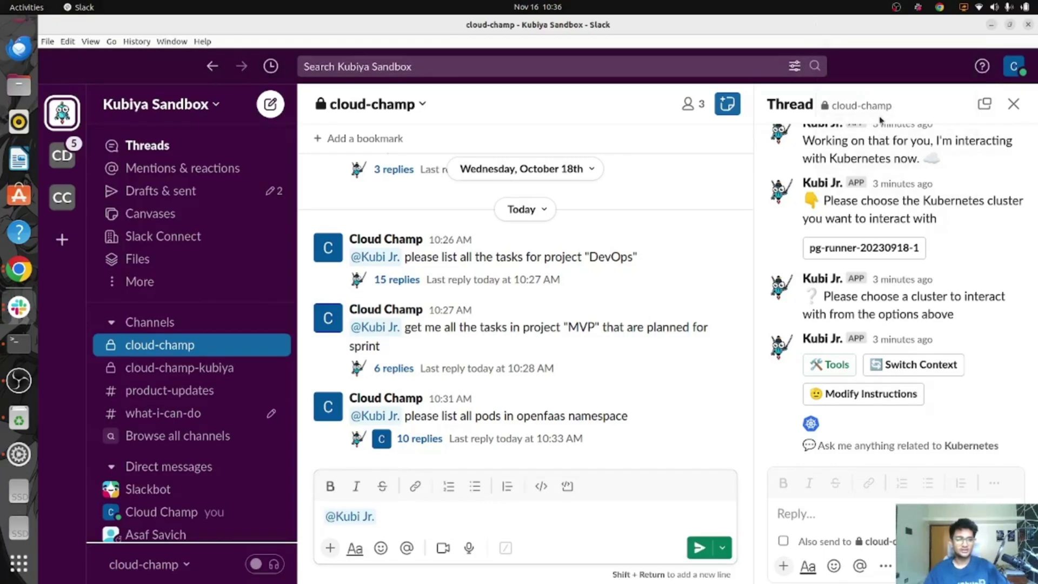
pyautogui.write('the deployment logs for alertmanager under namespace openfaas')
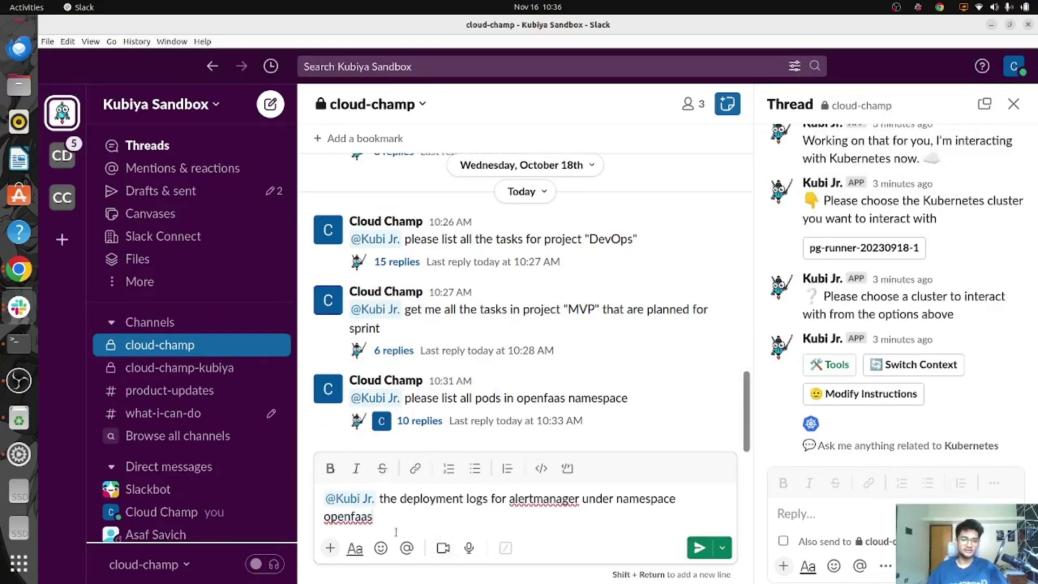
pyautogui.press('Return')
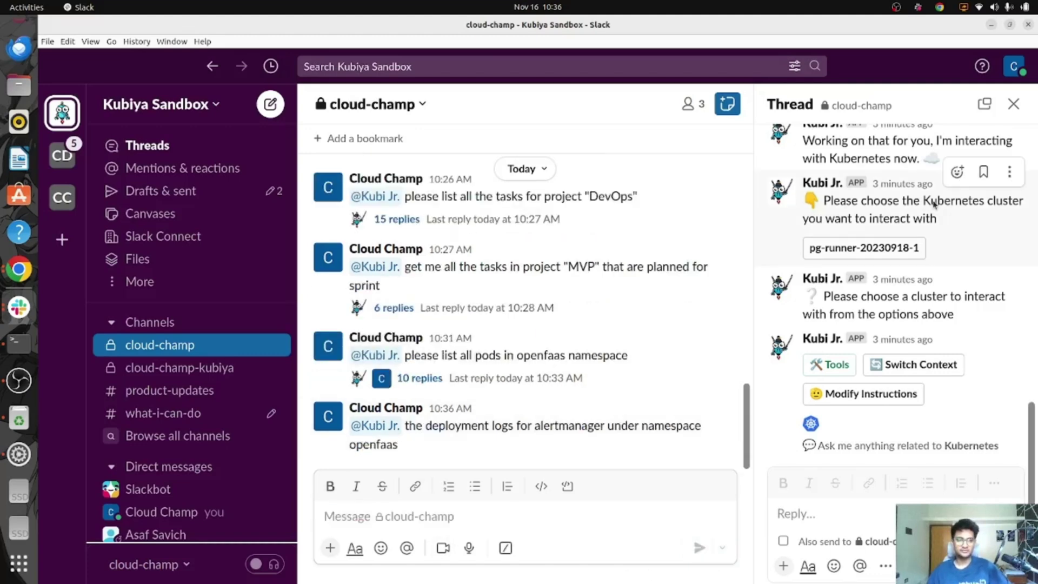
pyautogui.click(1013, 104)
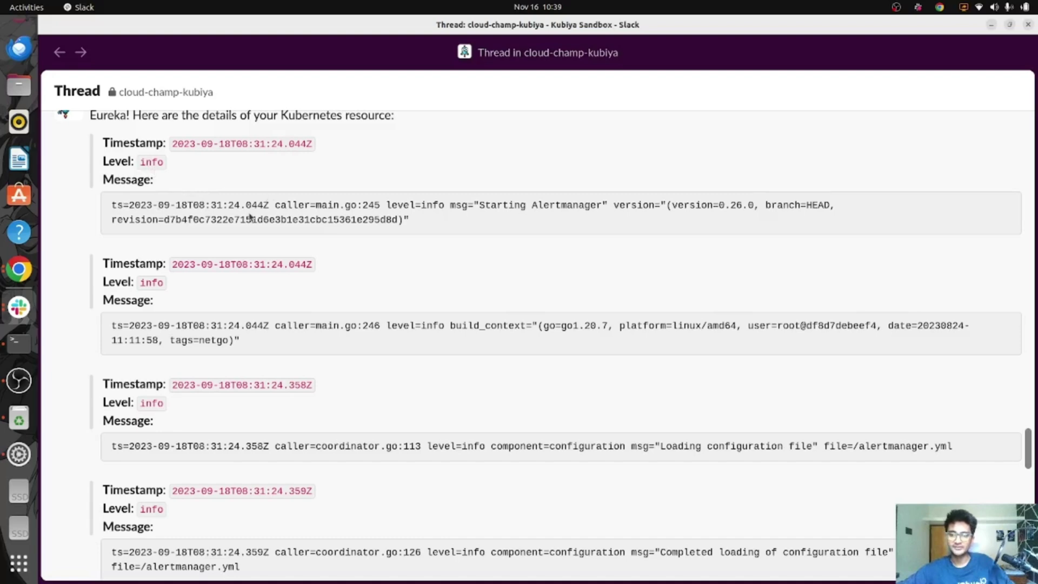
pyautogui.scroll(-6, 250, 217)
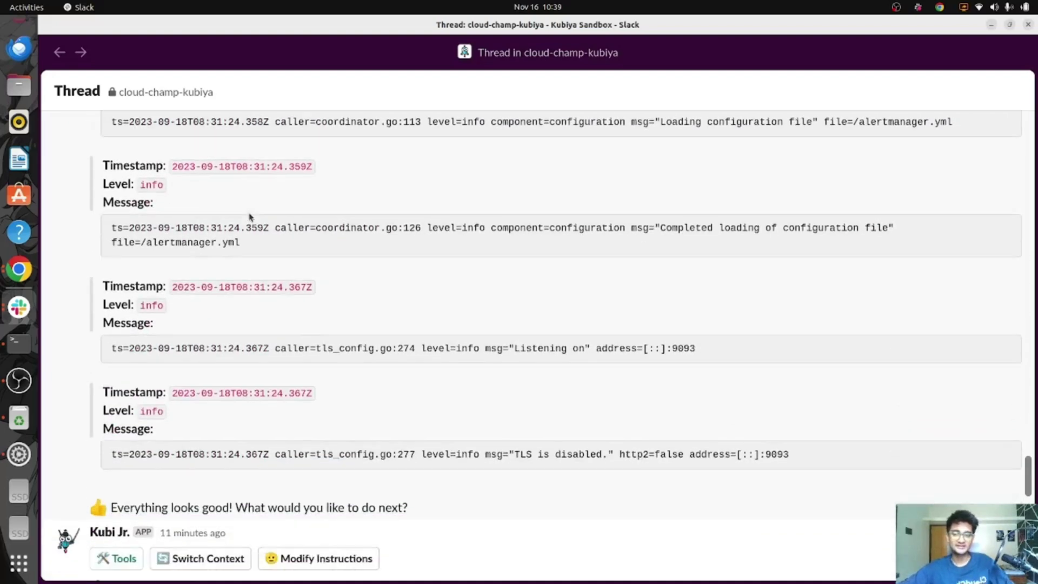